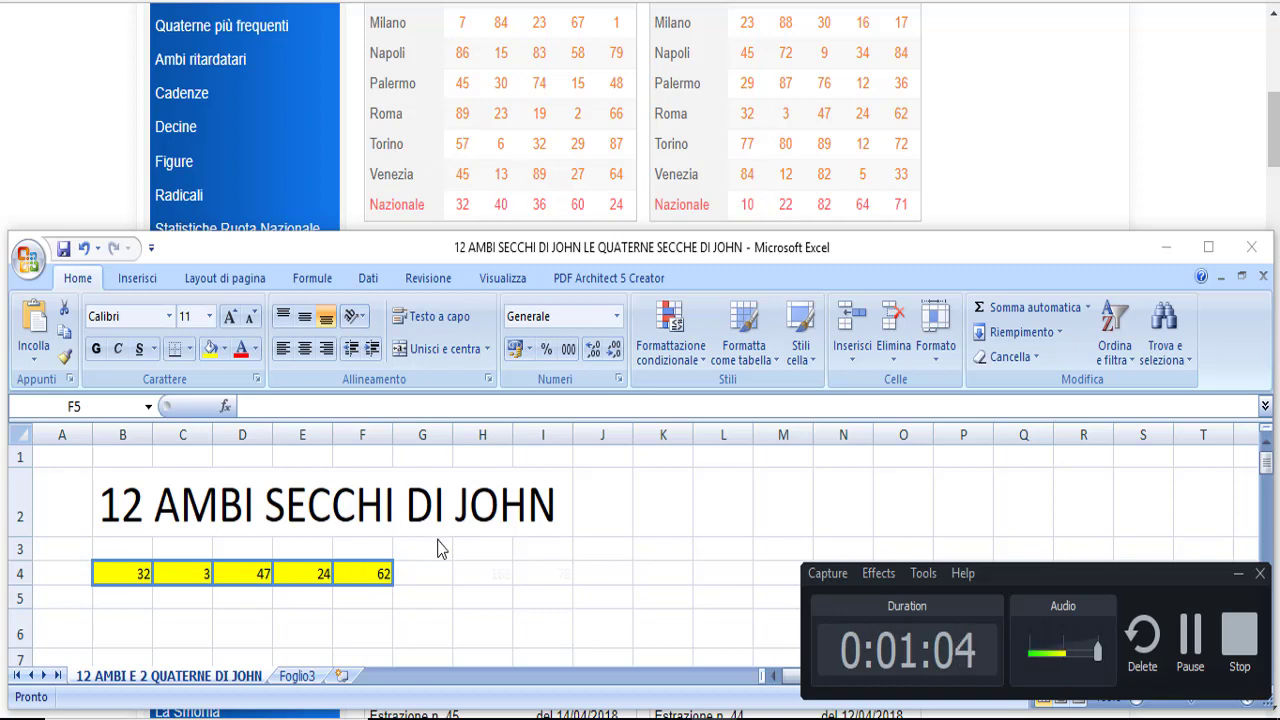
Review the number pairs and four-number sets generated from the Roma draw, along with the Bari rows of the draw tables
{"action": "scroll", "coordinate": [437, 549], "scroll_direction": "down", "scroll_amount": 1}
{"action": "scroll", "coordinate": [537, 510], "scroll_direction": "down", "scroll_amount": 2}
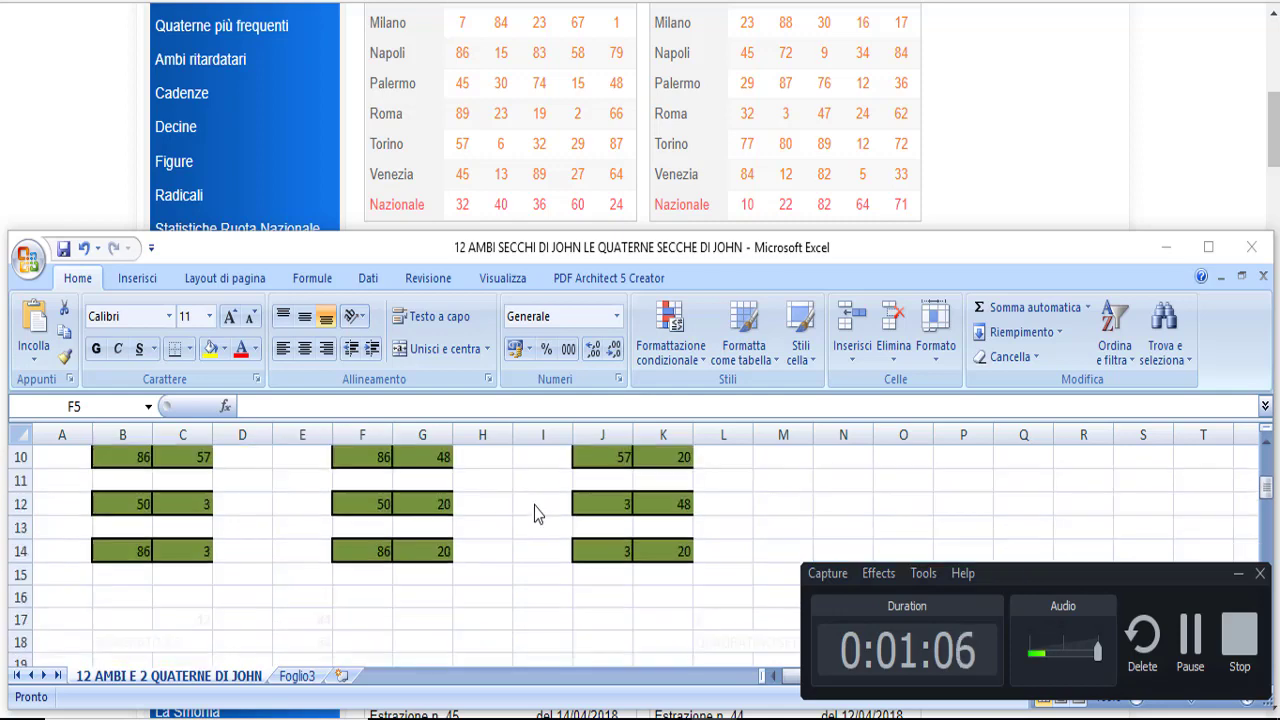
{"action": "scroll", "coordinate": [555, 560], "scroll_direction": "up", "scroll_amount": 1}
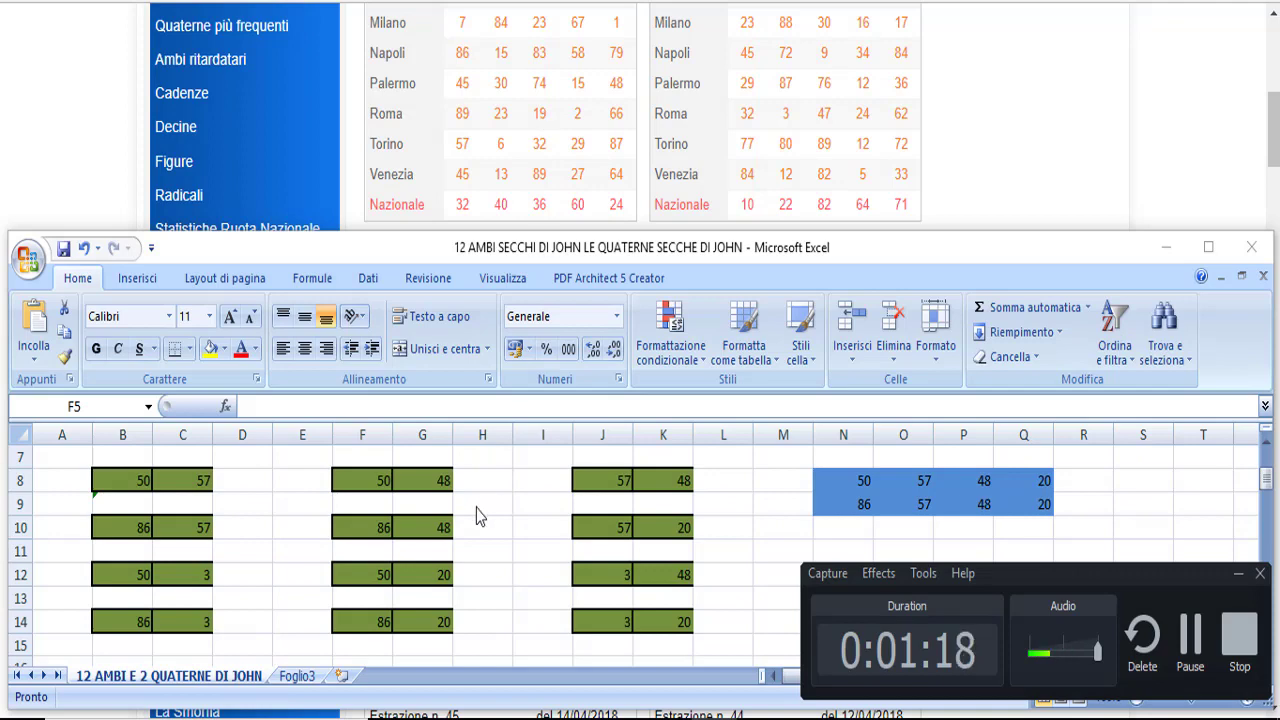
{"action": "scroll", "coordinate": [476, 510], "scroll_direction": "up", "scroll_amount": 2}
{"action": "scroll", "coordinate": [432, 67], "scroll_direction": "up", "scroll_amount": 6}
{"action": "scroll", "coordinate": [453, 115], "scroll_direction": "down", "scroll_amount": 7}
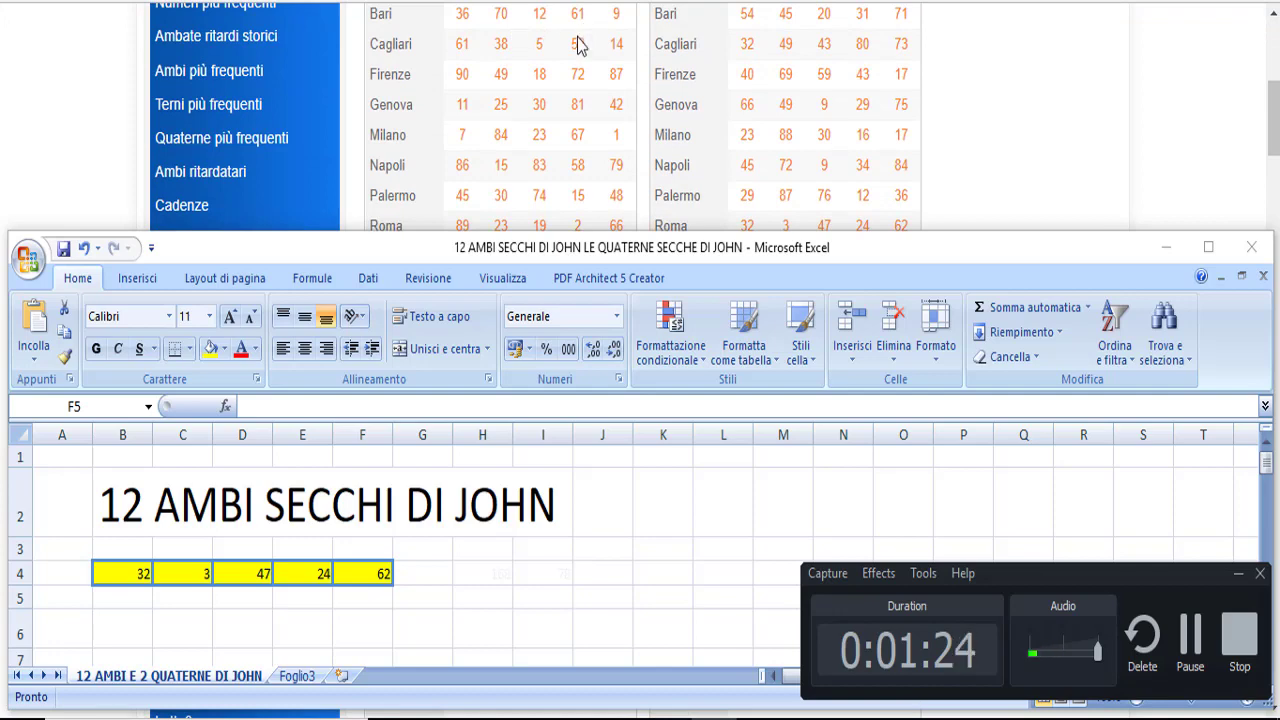
Enter Bari's drawn numbers 54, 45, 20, 31 and 71 in cells B4 to F4
{"action": "left_click", "coordinate": [118, 575]}
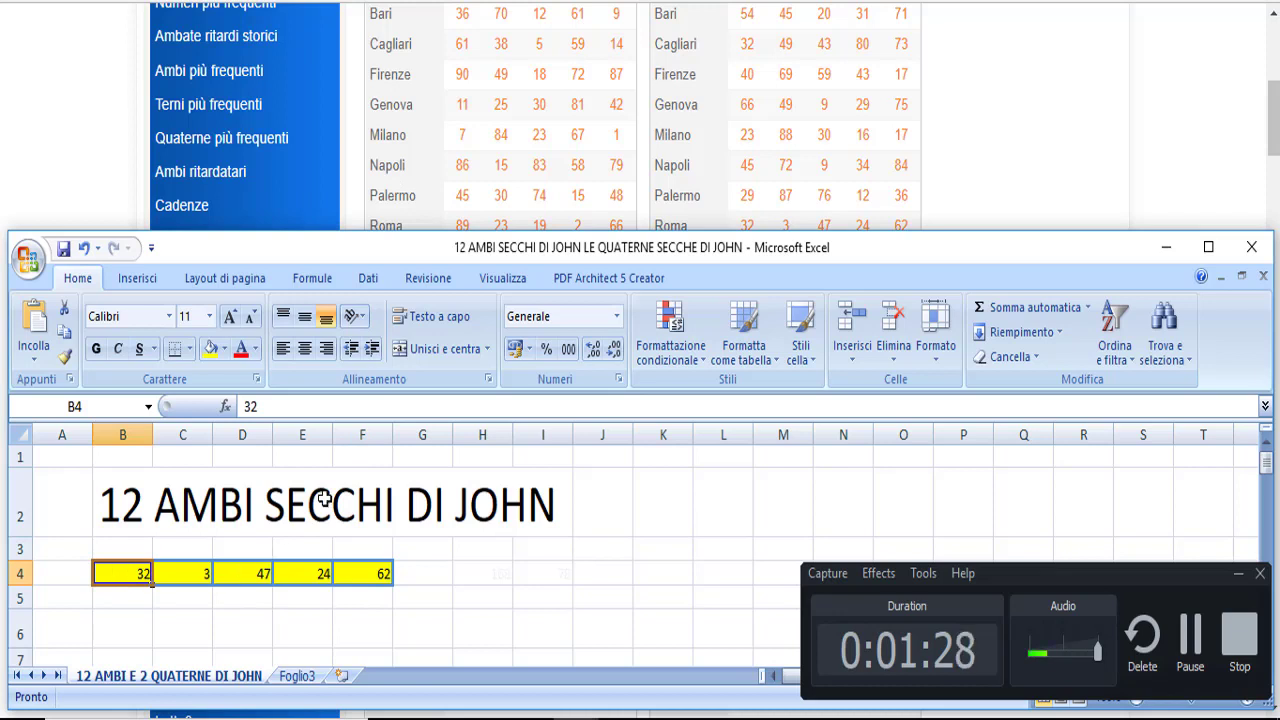
{"action": "type", "text": "54"}
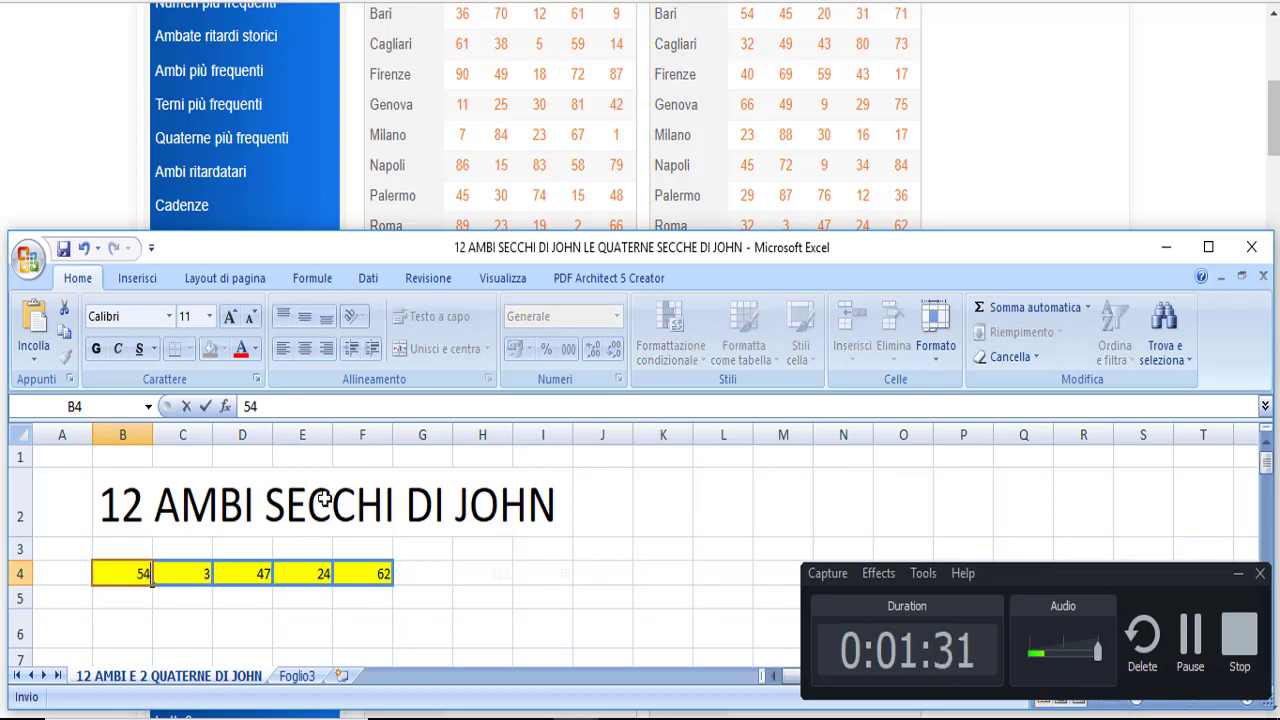
{"action": "key", "text": "Tab"}
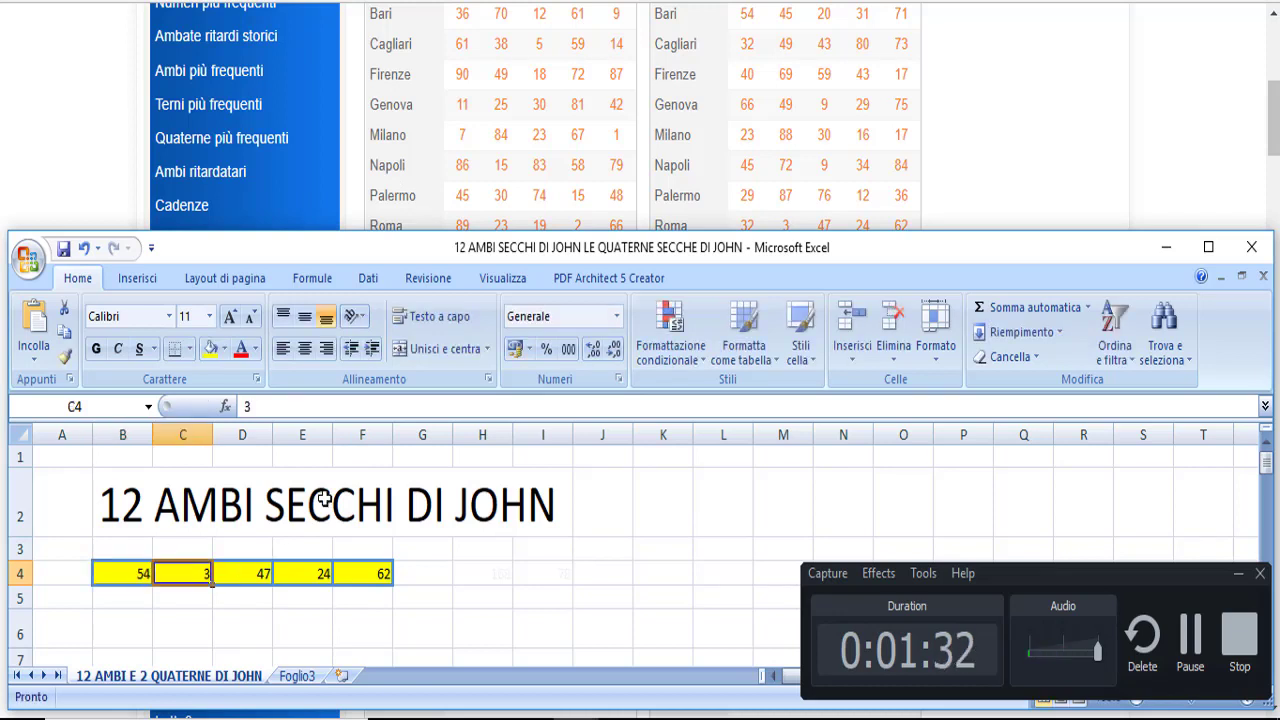
{"action": "type", "text": "45"}
{"action": "key", "text": "Tab"}
{"action": "type", "text": "20"}
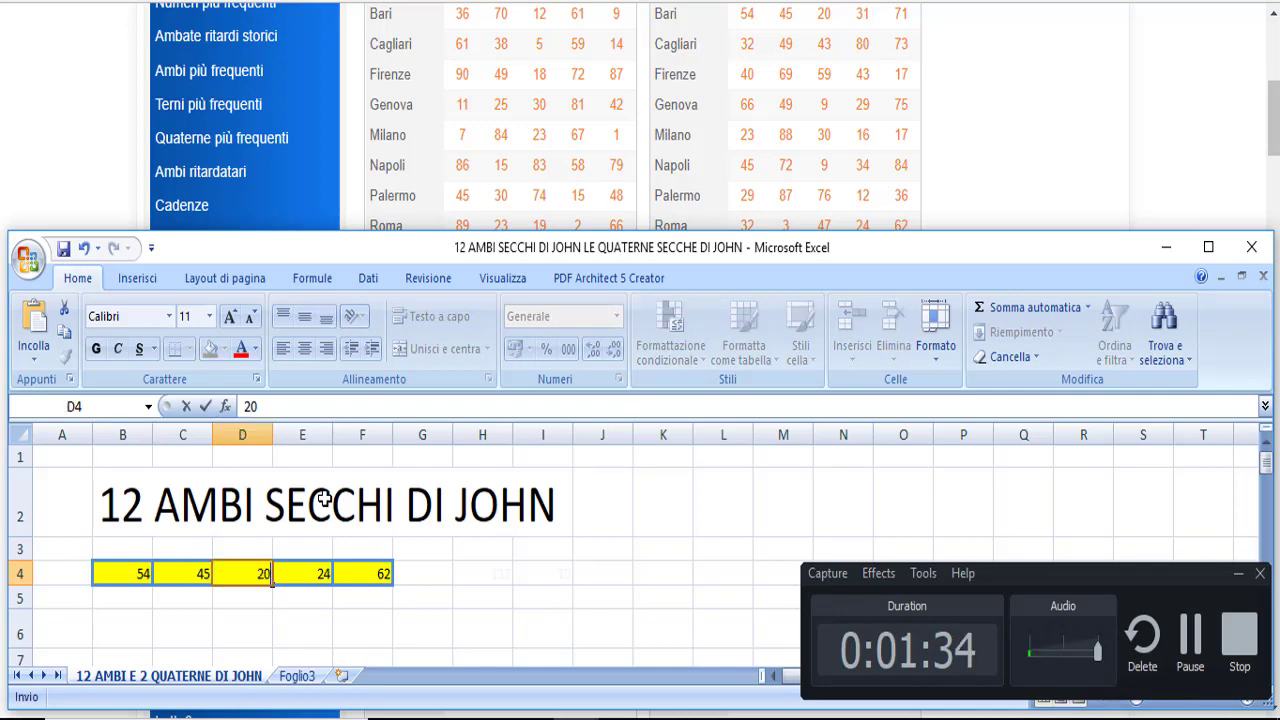
{"action": "key", "text": "Tab"}
{"action": "type", "text": "31"}
{"action": "key", "text": "Tab"}
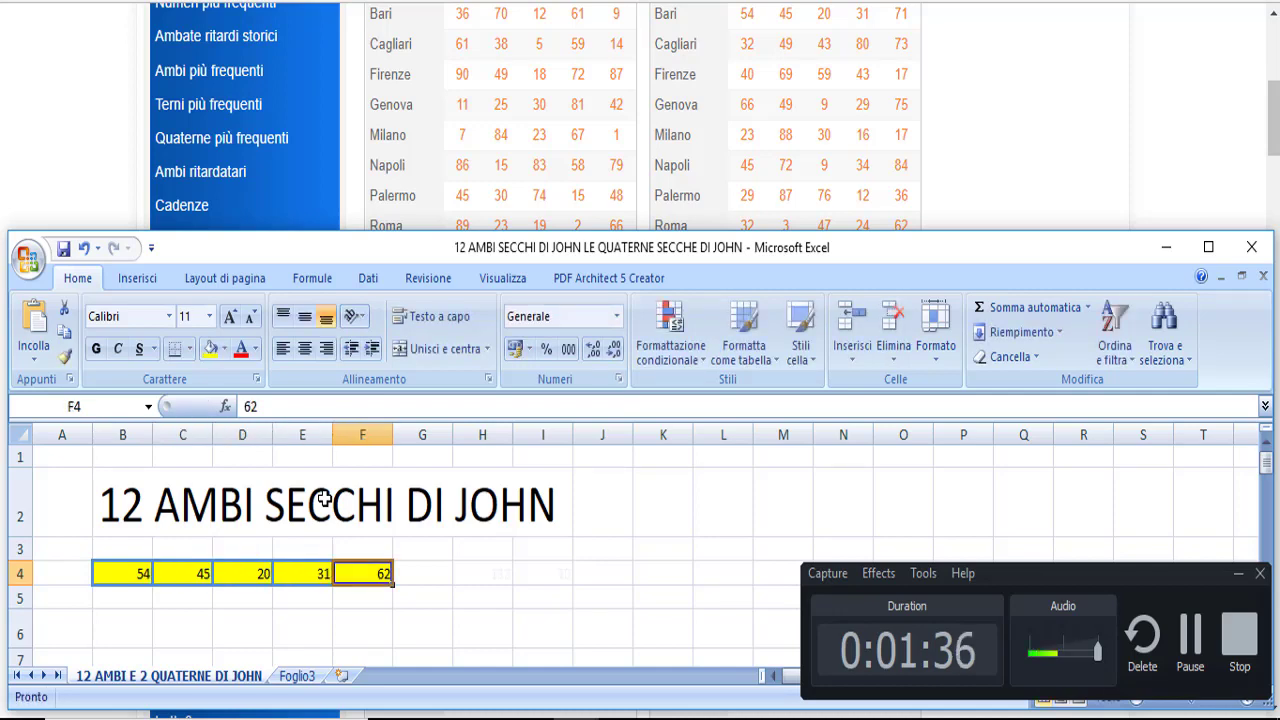
{"action": "type", "text": "71"}
{"action": "key", "text": "Return"}
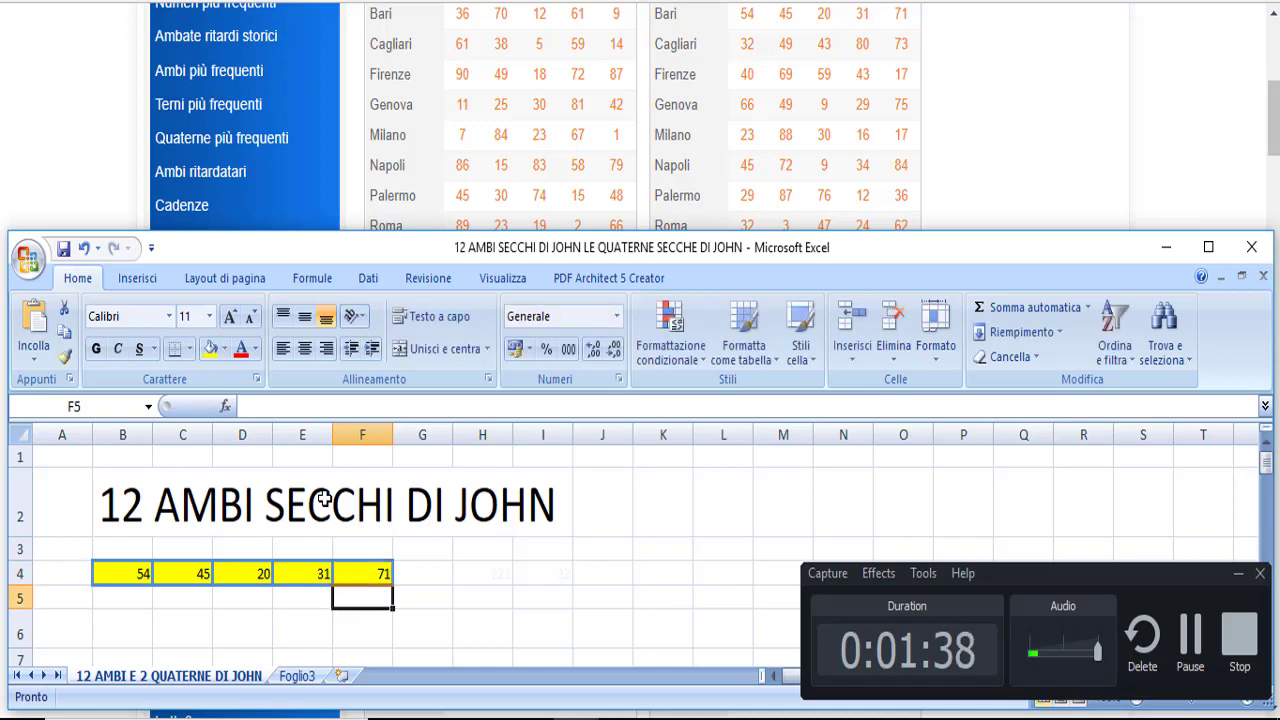
Compare the generated pairs with Bari's next draw, checking cells B10, B14 and C14
{"action": "scroll", "coordinate": [410, 560], "scroll_direction": "down", "scroll_amount": 2}
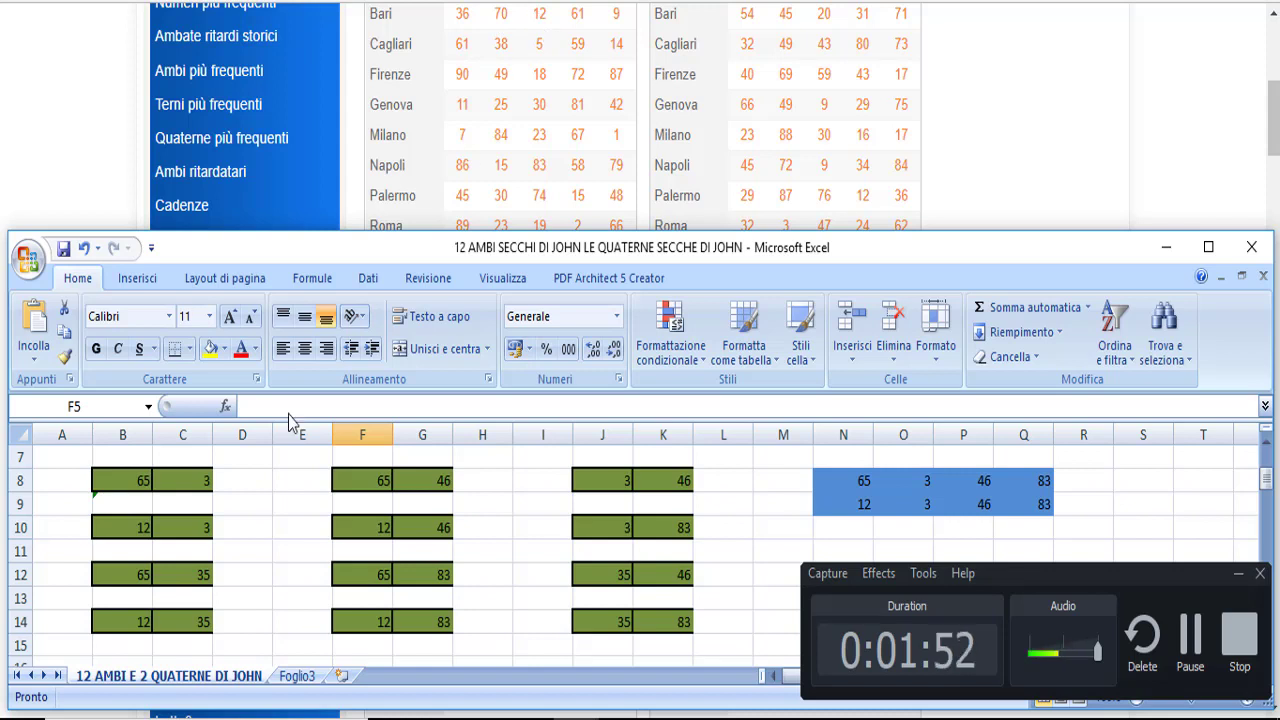
{"action": "left_click", "coordinate": [125, 528]}
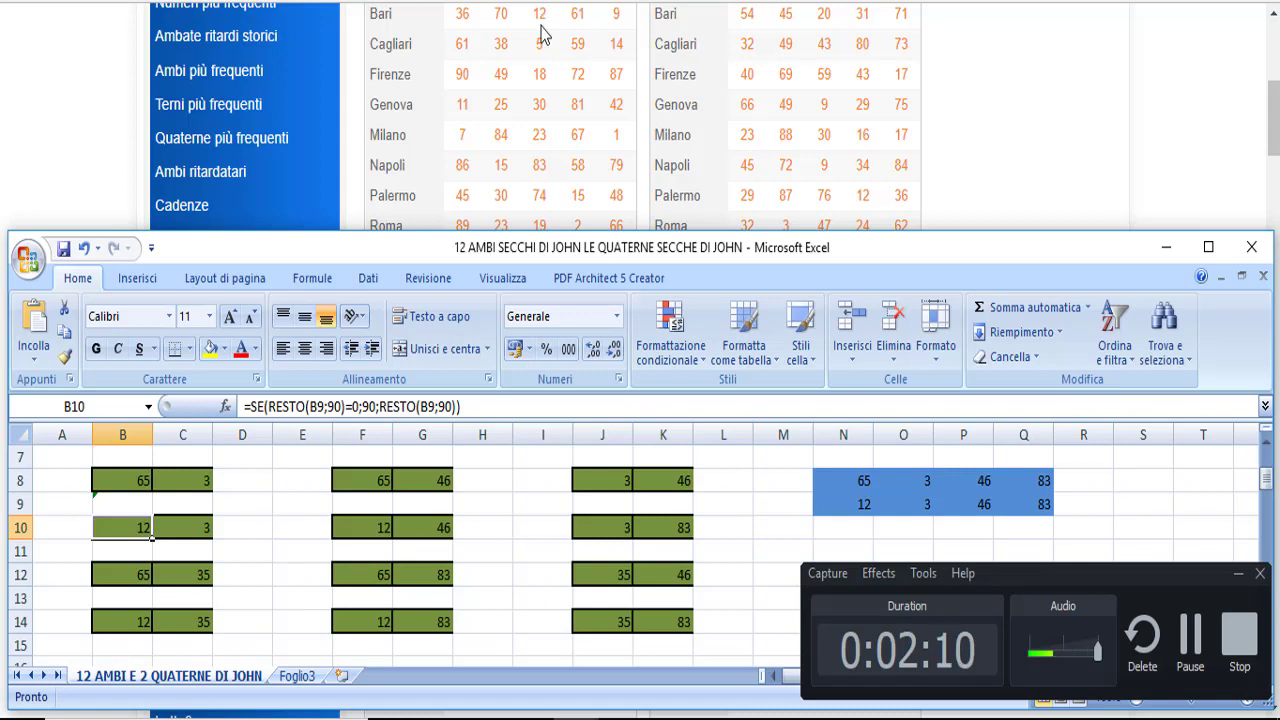
{"action": "left_click", "coordinate": [138, 622]}
{"action": "left_click", "coordinate": [178, 622]}
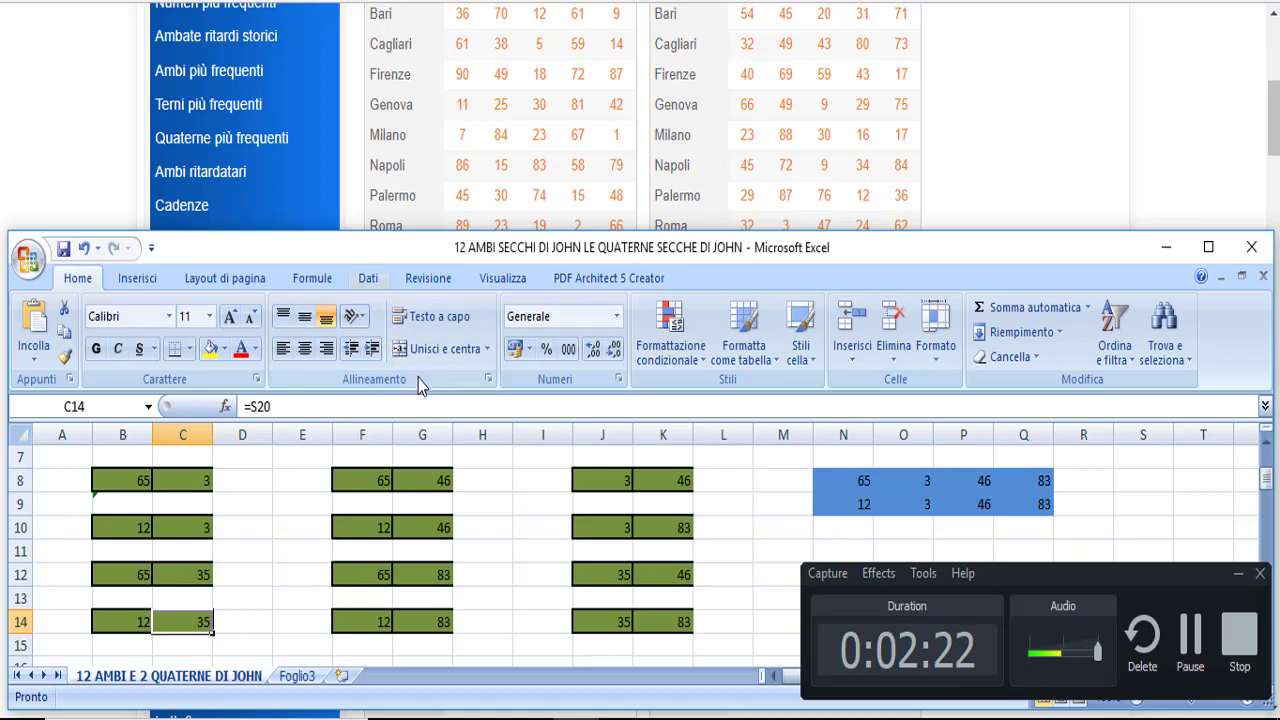
Replace the numbers in B4 to F4 with Palermo's draw 29, 87, 76, 12 and 36
{"action": "scroll", "coordinate": [578, 152], "scroll_direction": "down", "scroll_amount": 1}
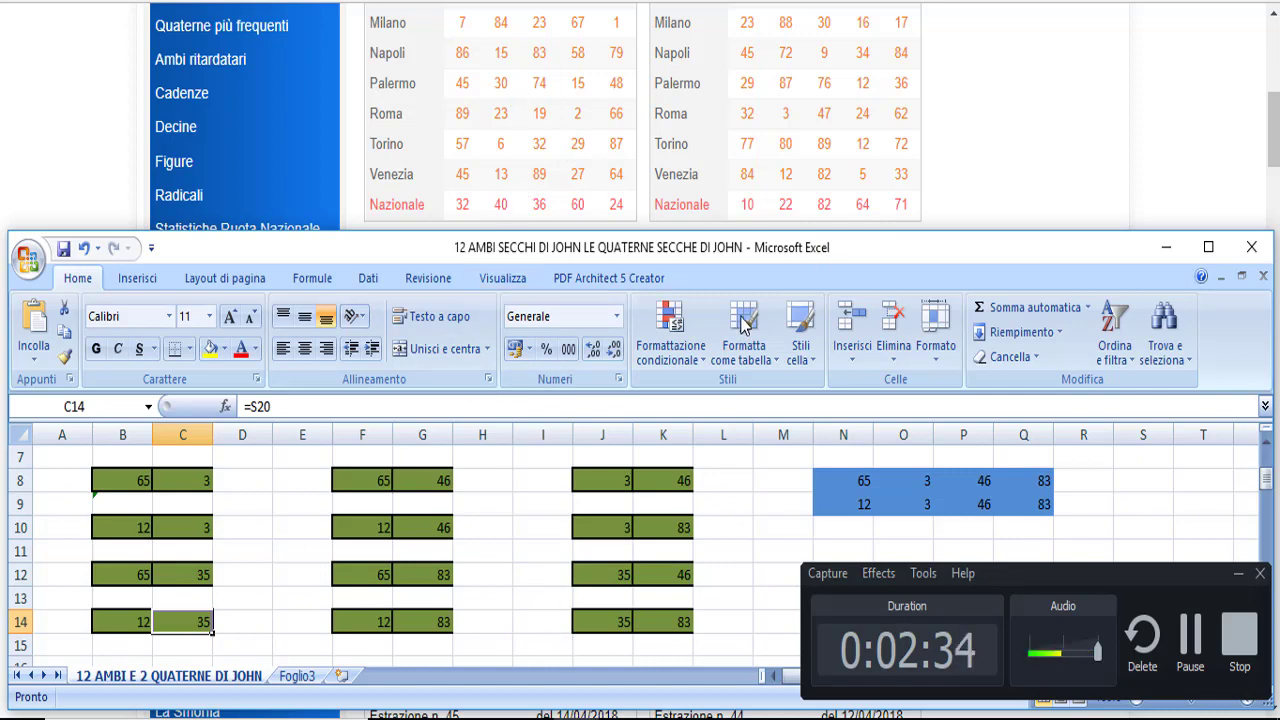
{"action": "scroll", "coordinate": [290, 588], "scroll_direction": "up", "scroll_amount": 1}
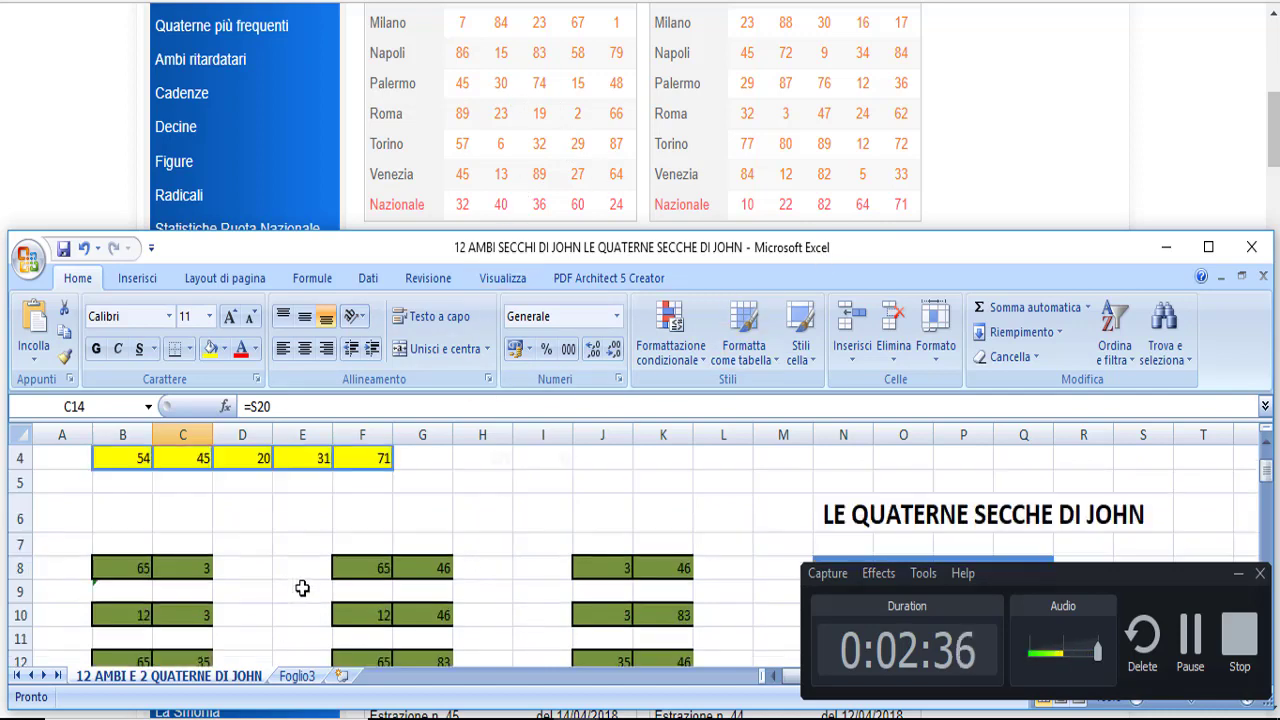
{"action": "left_click", "coordinate": [143, 459]}
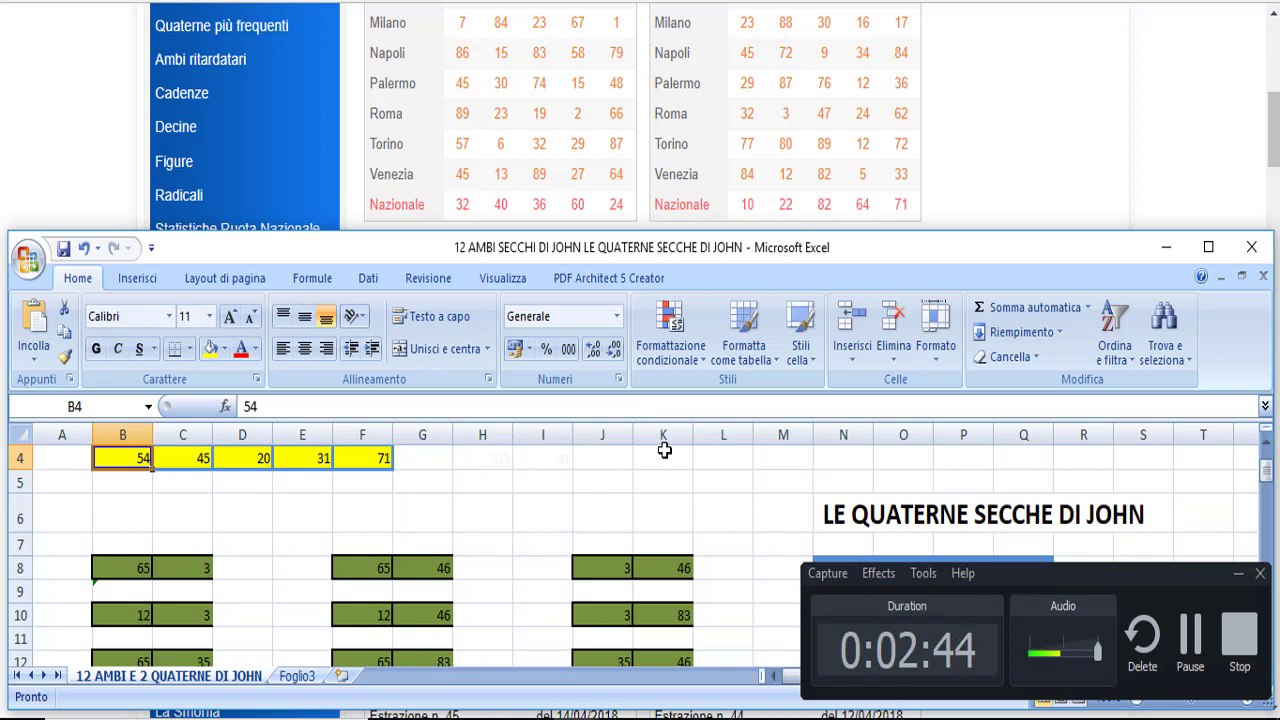
{"action": "type", "text": "29"}
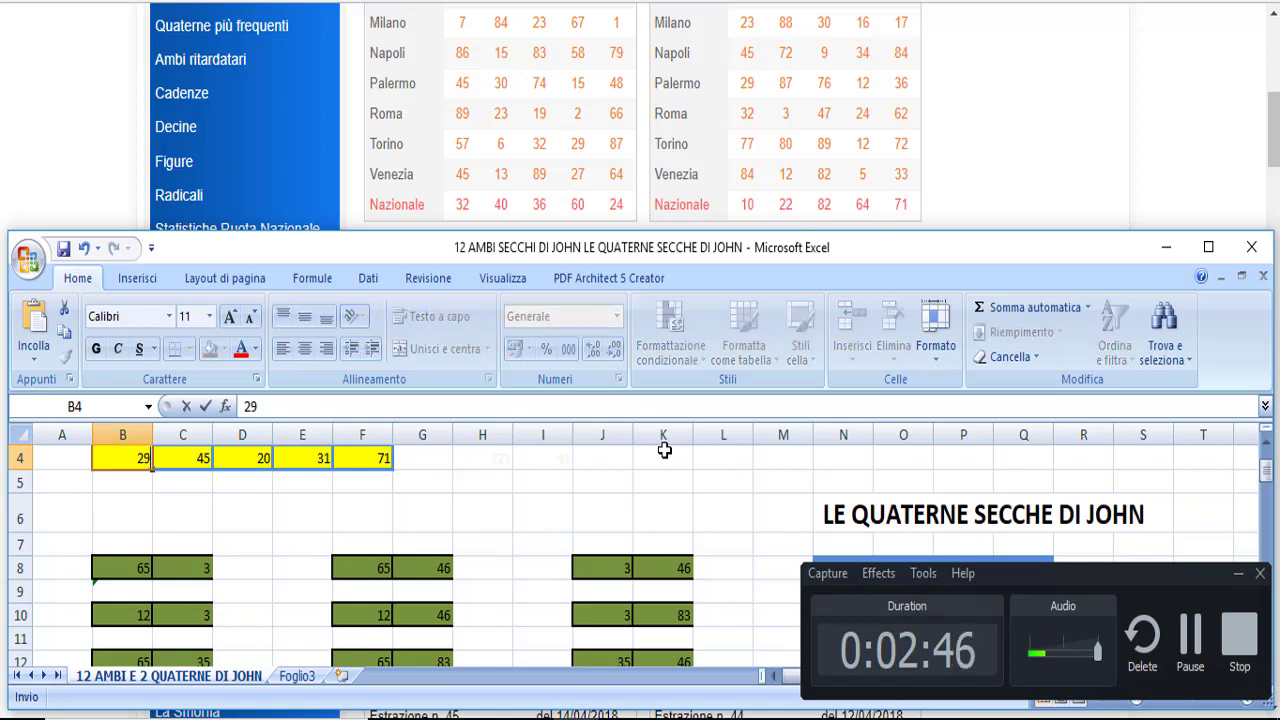
{"action": "key", "text": "Tab"}
{"action": "type", "text": "8"}
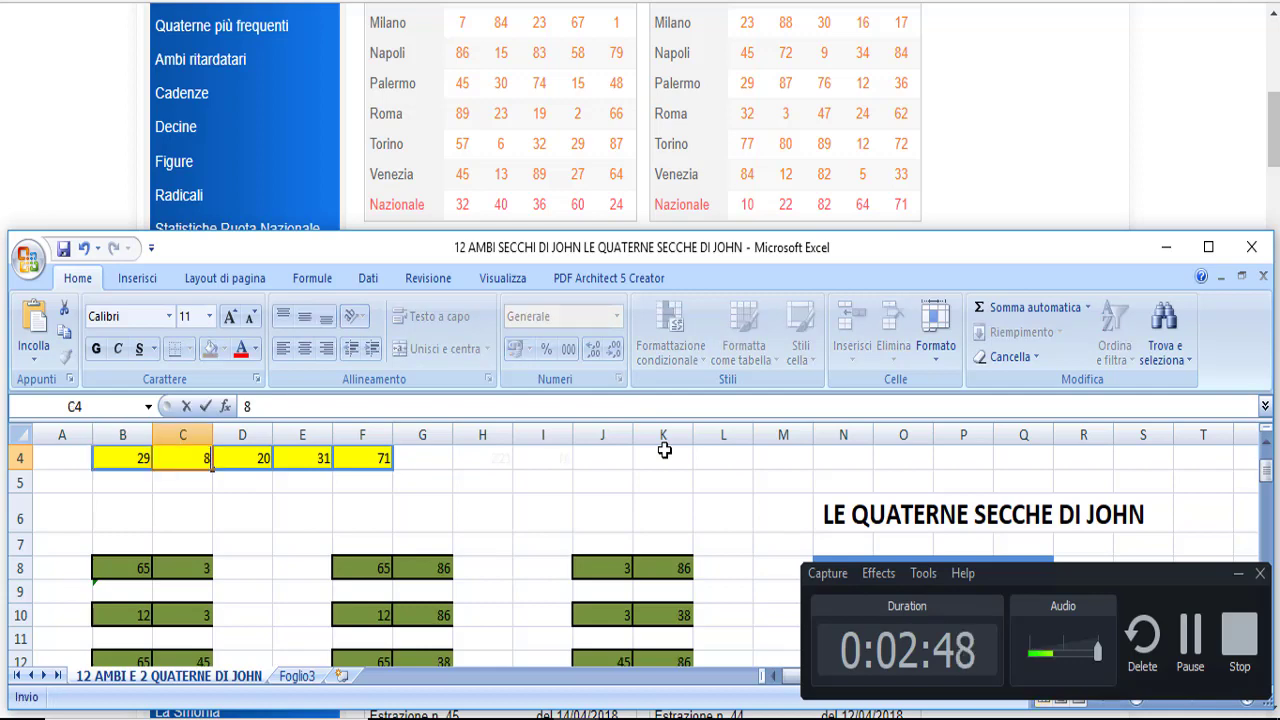
{"action": "key", "text": "Tab"}
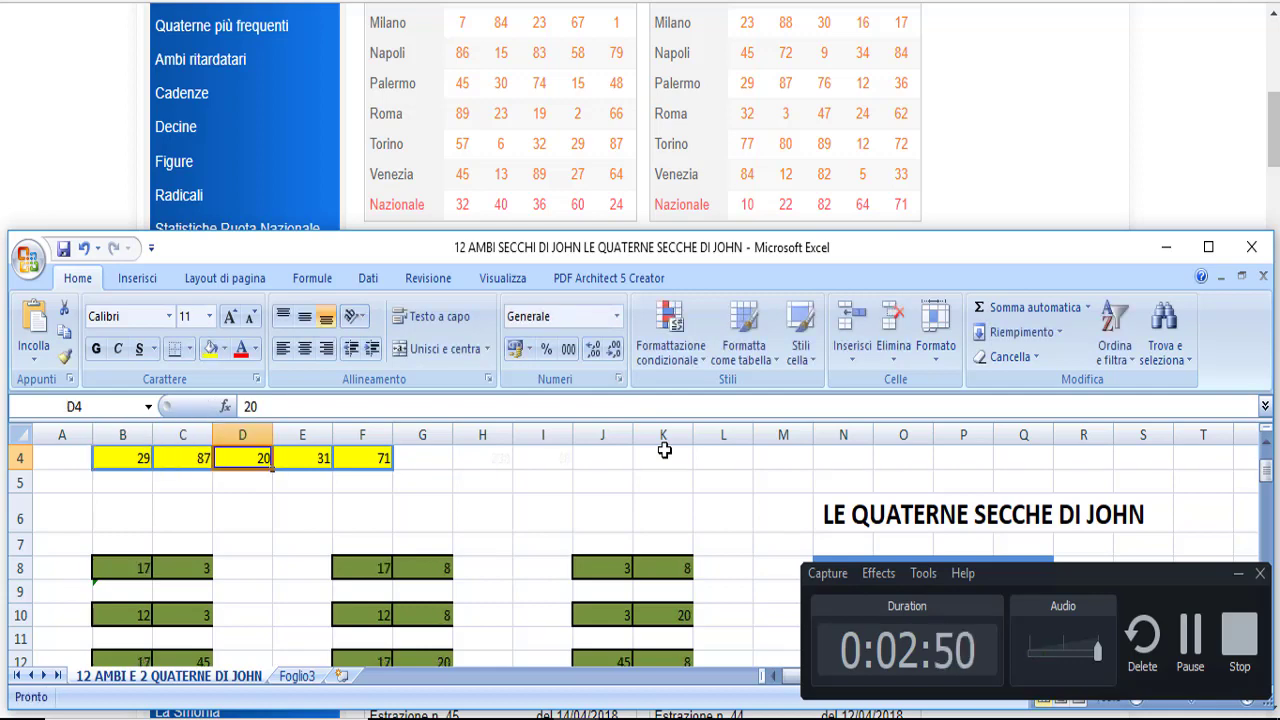
{"action": "type", "text": "76"}
{"action": "key", "text": "Tab"}
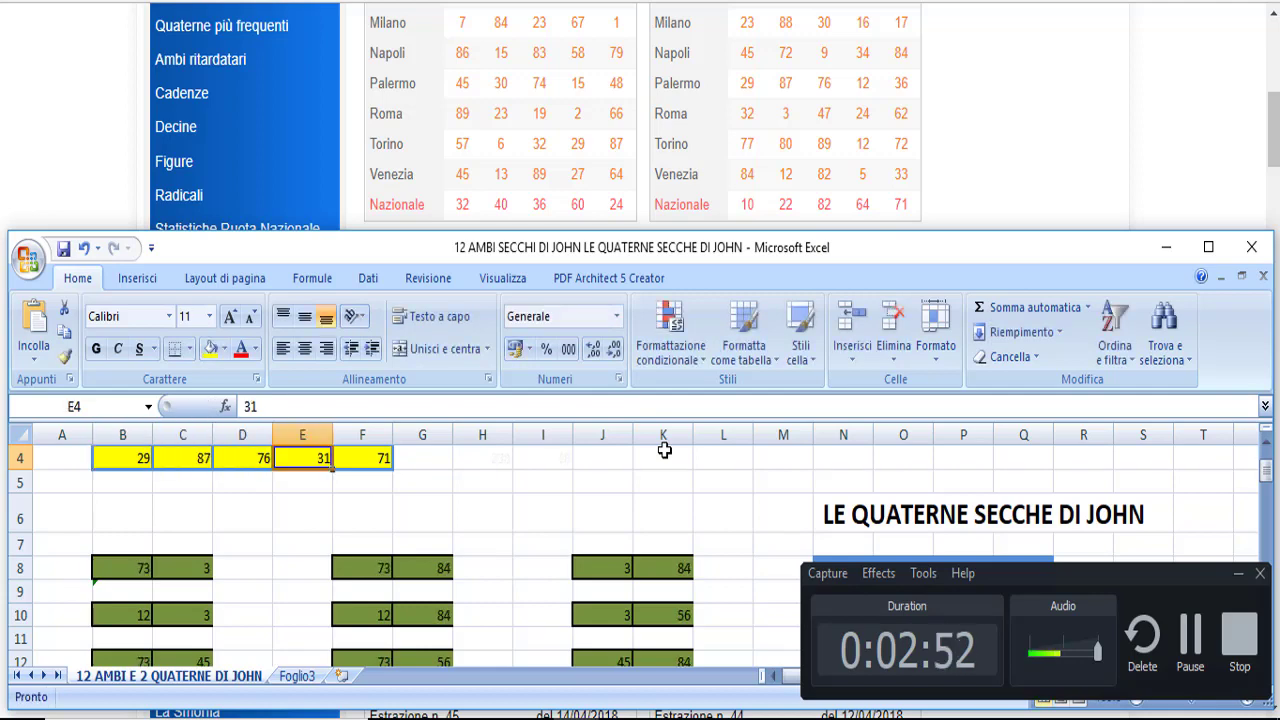
{"action": "type", "text": "12"}
{"action": "key", "text": "Tab"}
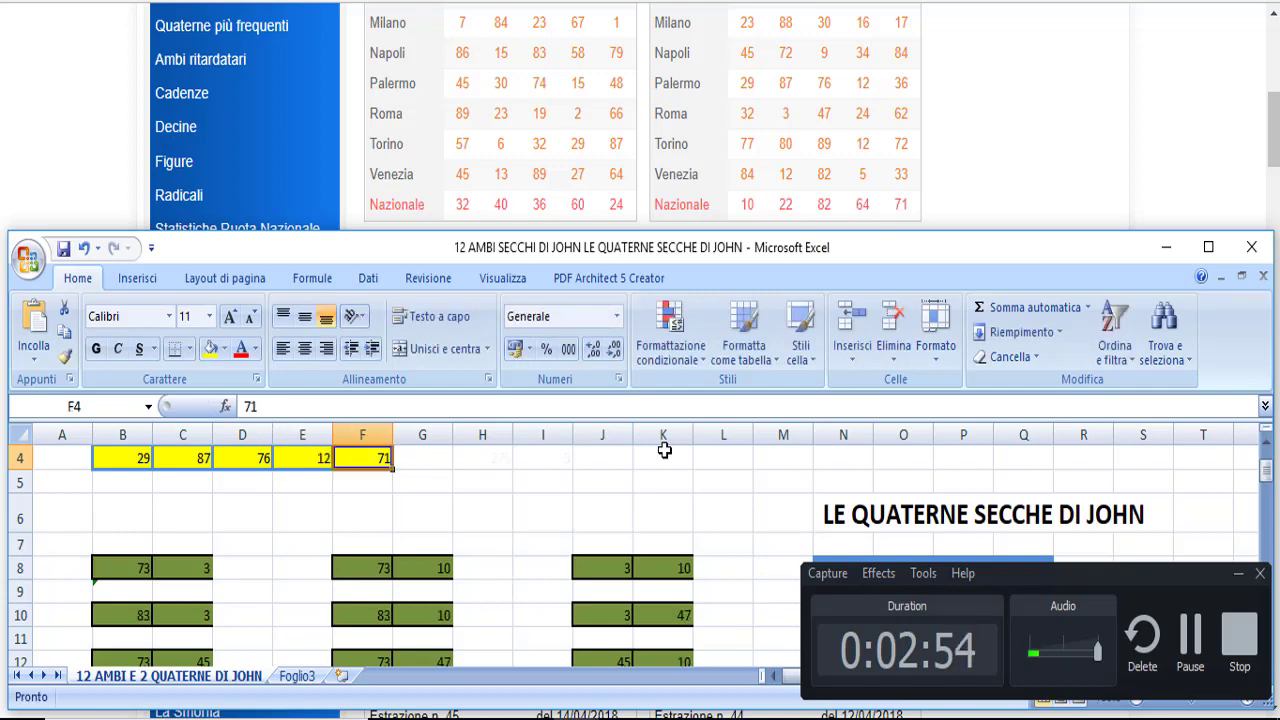
{"action": "type", "text": "36"}
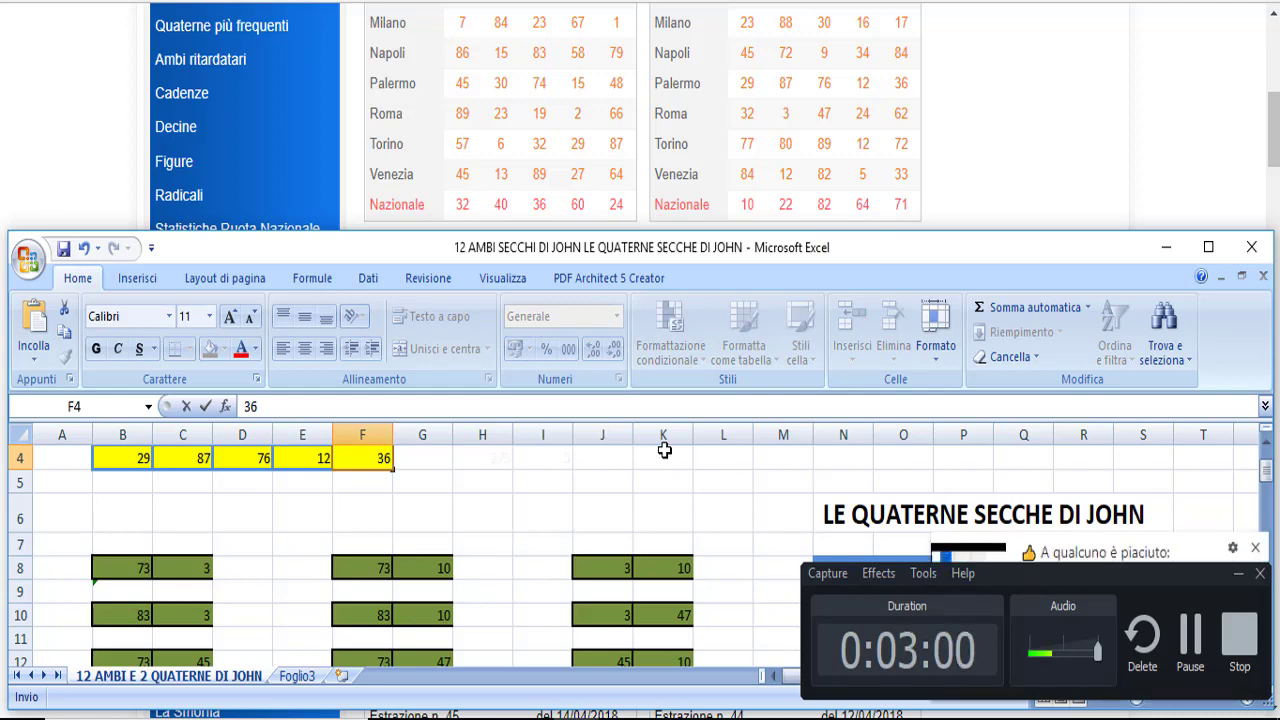
{"action": "key", "text": "Return"}
Compare the generated pairs with Palermo's next draw, checking rows B14:C14, F10:G10 and J12:K12
{"action": "scroll", "coordinate": [486, 523], "scroll_direction": "down", "scroll_amount": 1}
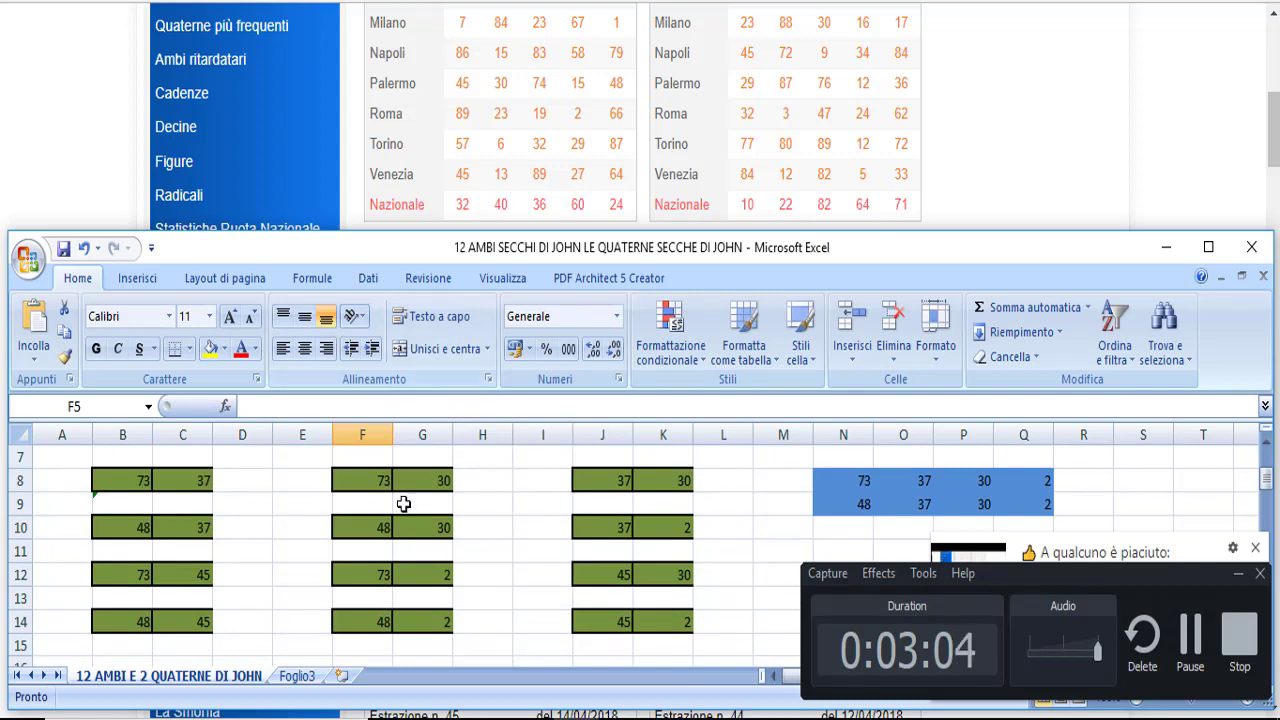
{"action": "left_click", "coordinate": [136, 622]}
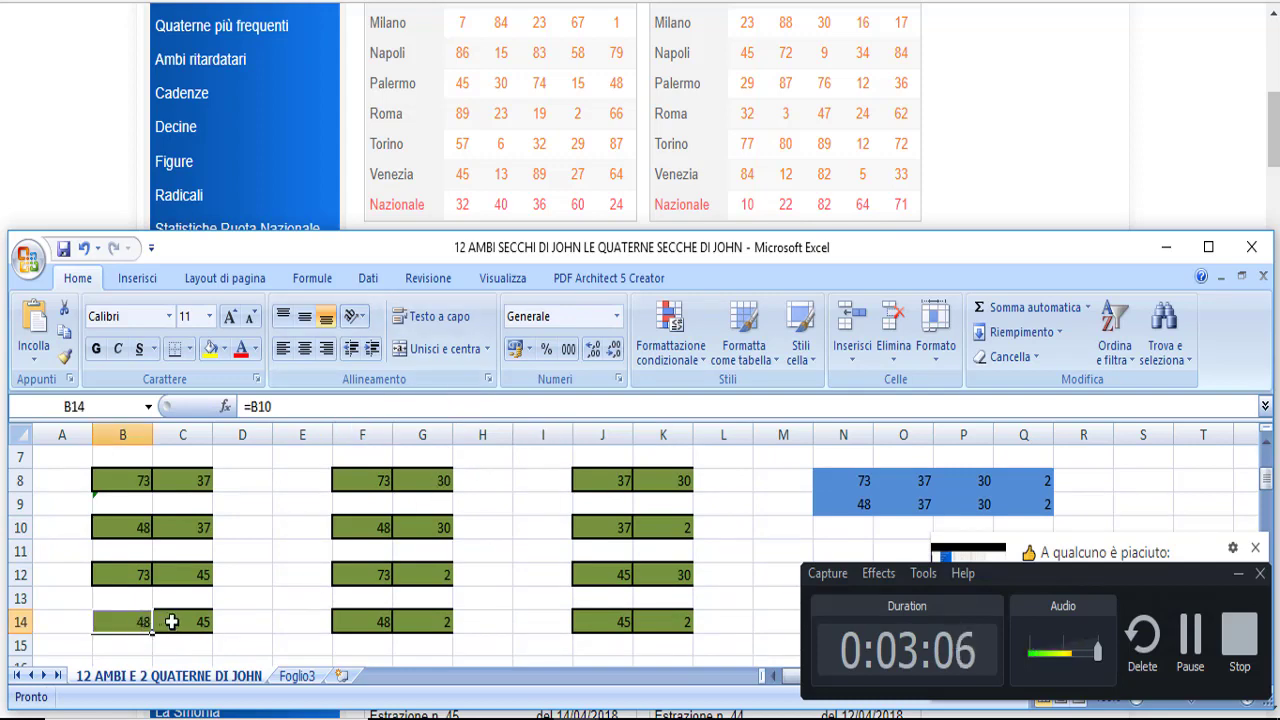
{"action": "left_click", "coordinate": [185, 620]}
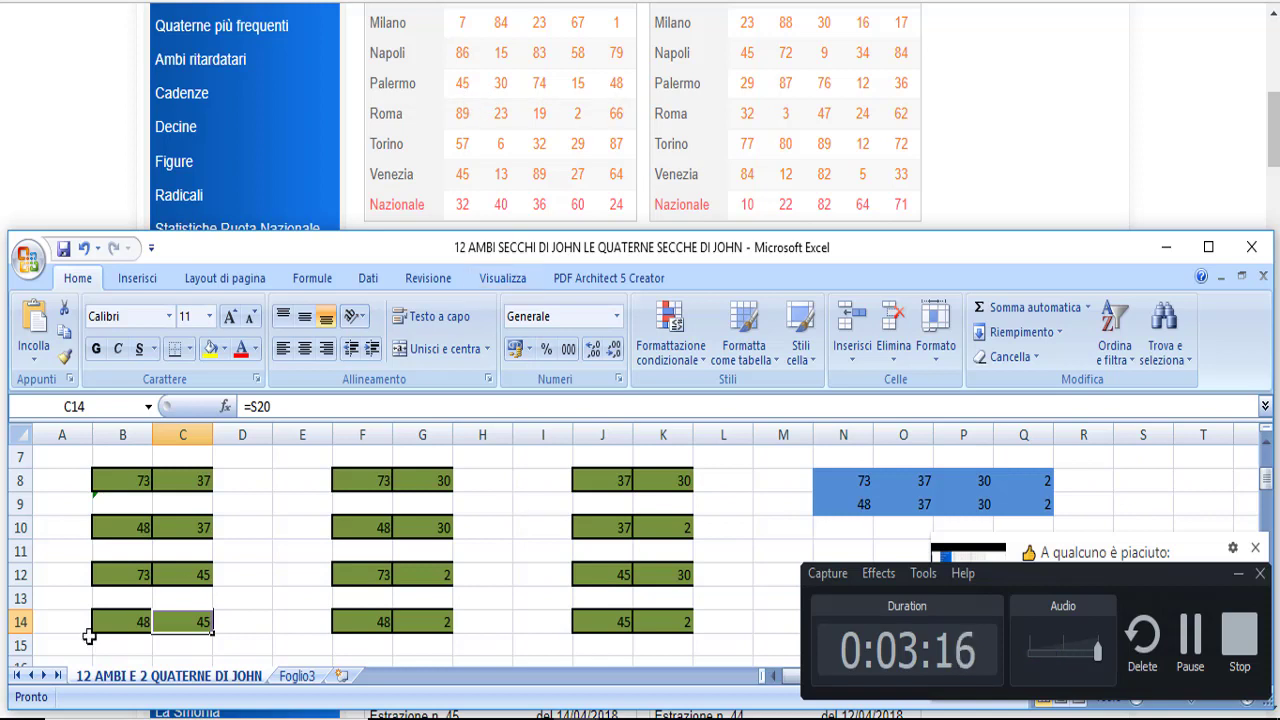
{"action": "left_click", "coordinate": [375, 527]}
{"action": "left_click", "coordinate": [427, 528]}
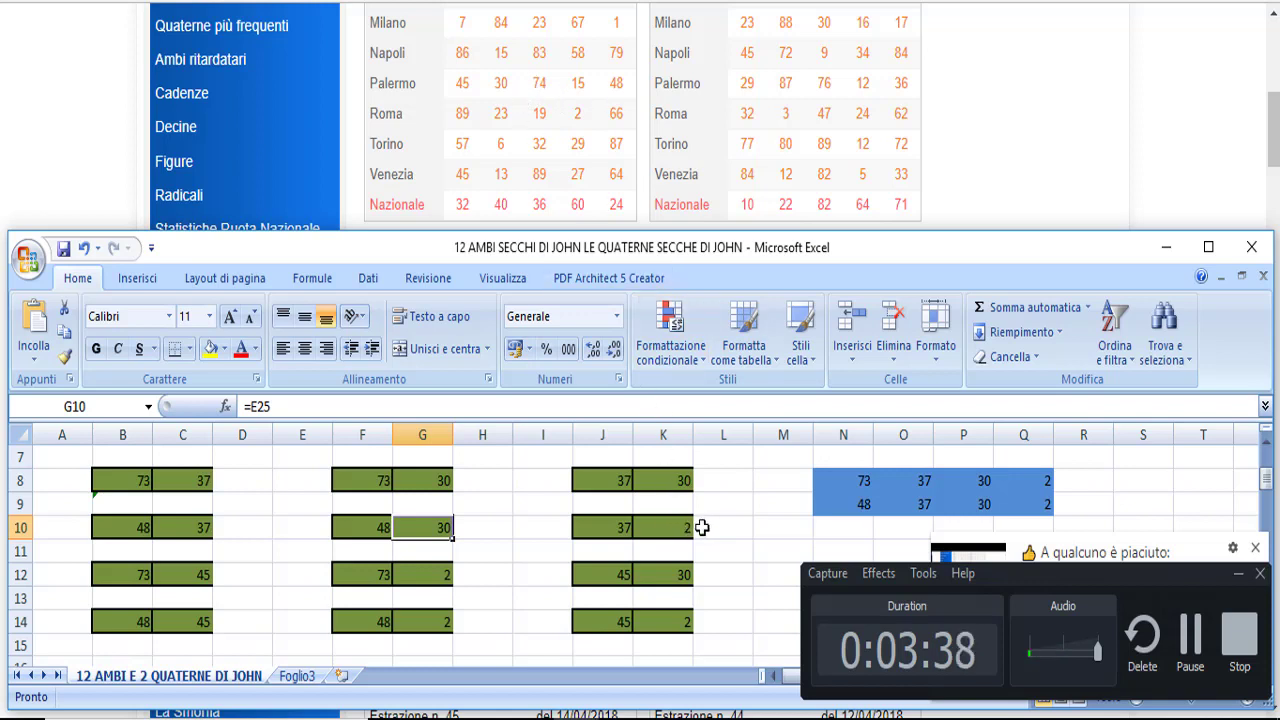
{"action": "left_click", "coordinate": [610, 576]}
{"action": "left_click", "coordinate": [661, 576]}
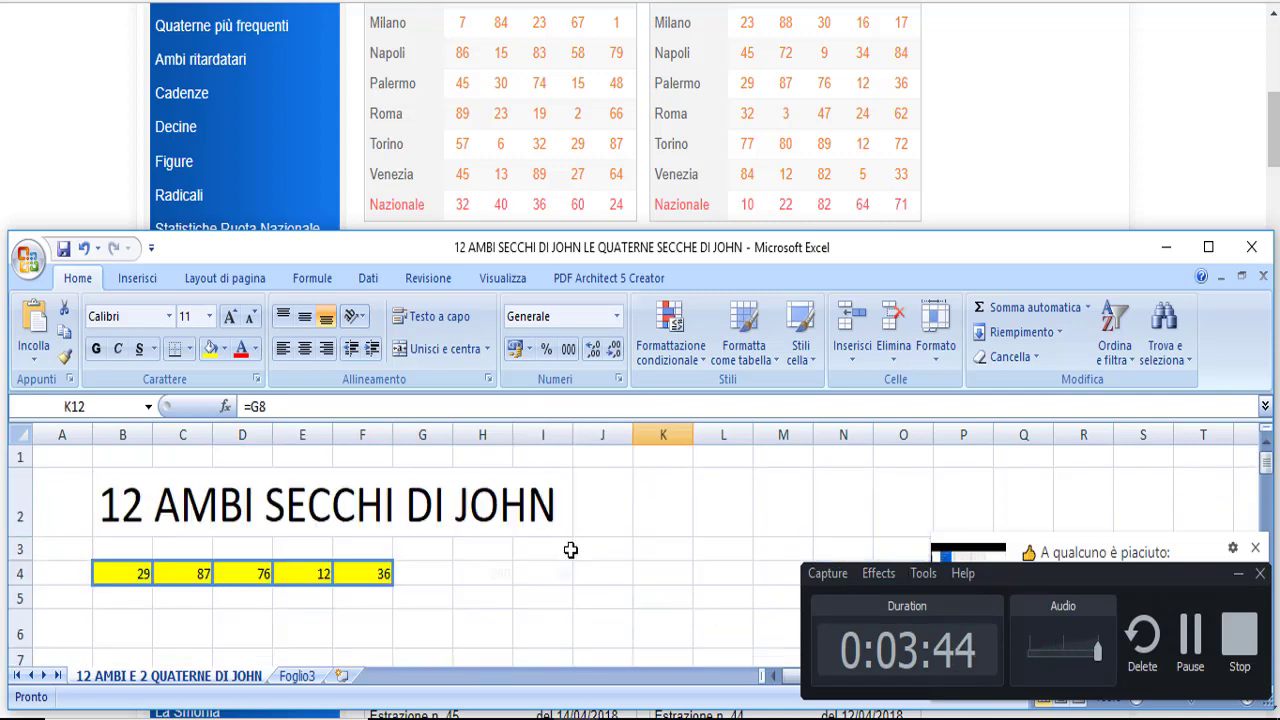
Review the Palermo input row, all twelve pairs and the two combinations under LE QUATERNE SECCHE DI JOHN
{"action": "scroll", "coordinate": [566, 530], "scroll_direction": "up", "scroll_amount": 2}
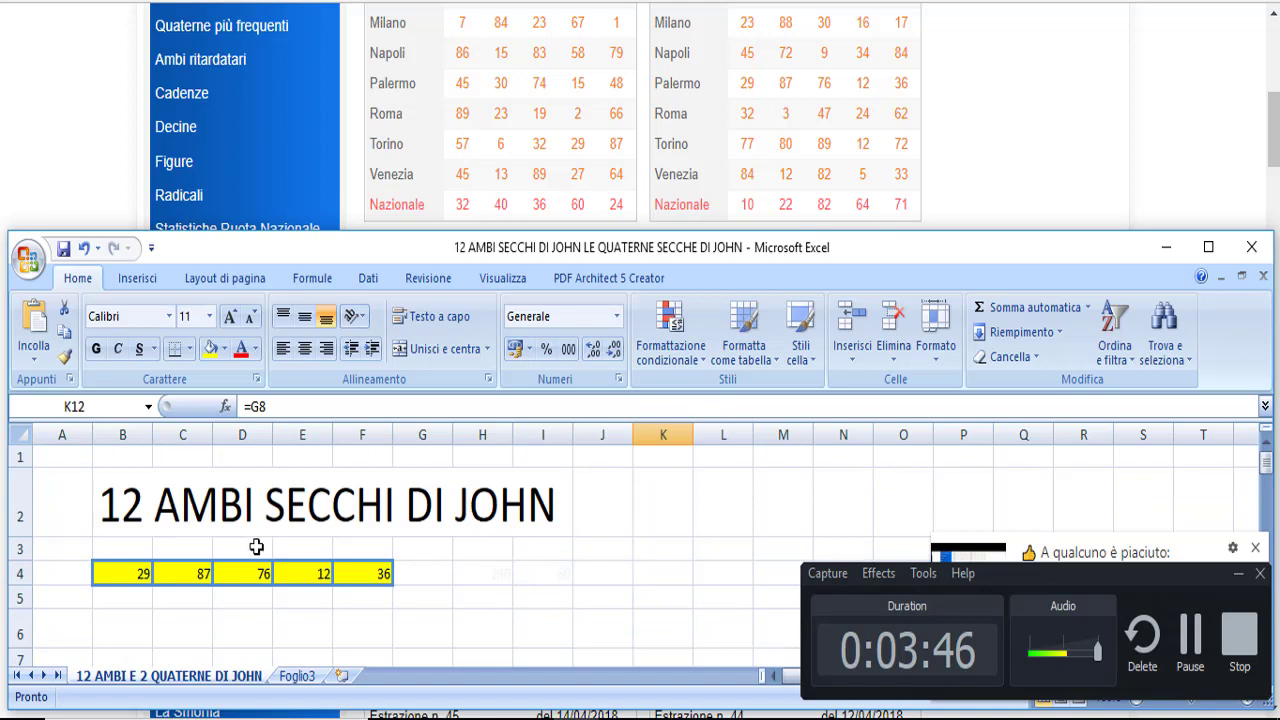
{"action": "scroll", "coordinate": [387, 538], "scroll_direction": "down", "scroll_amount": 3}
{"action": "scroll", "coordinate": [505, 560], "scroll_direction": "up", "scroll_amount": 1}
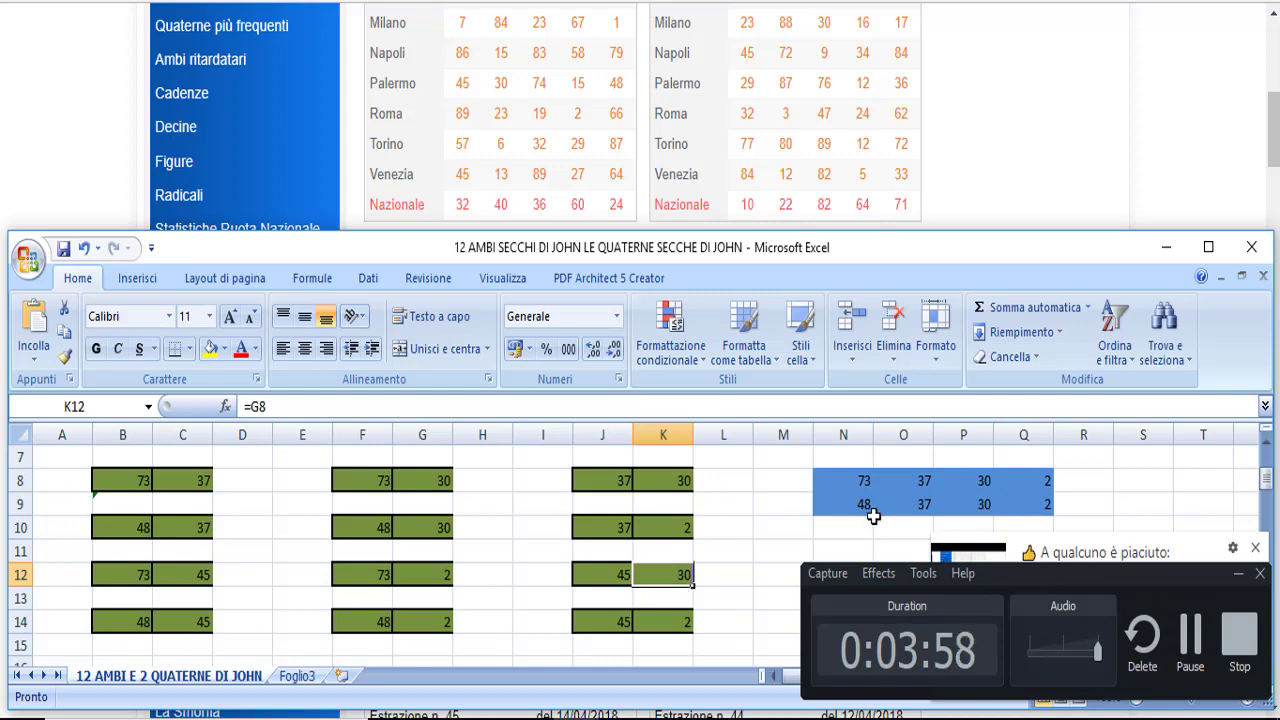
{"action": "scroll", "coordinate": [890, 520], "scroll_direction": "up", "scroll_amount": 1}
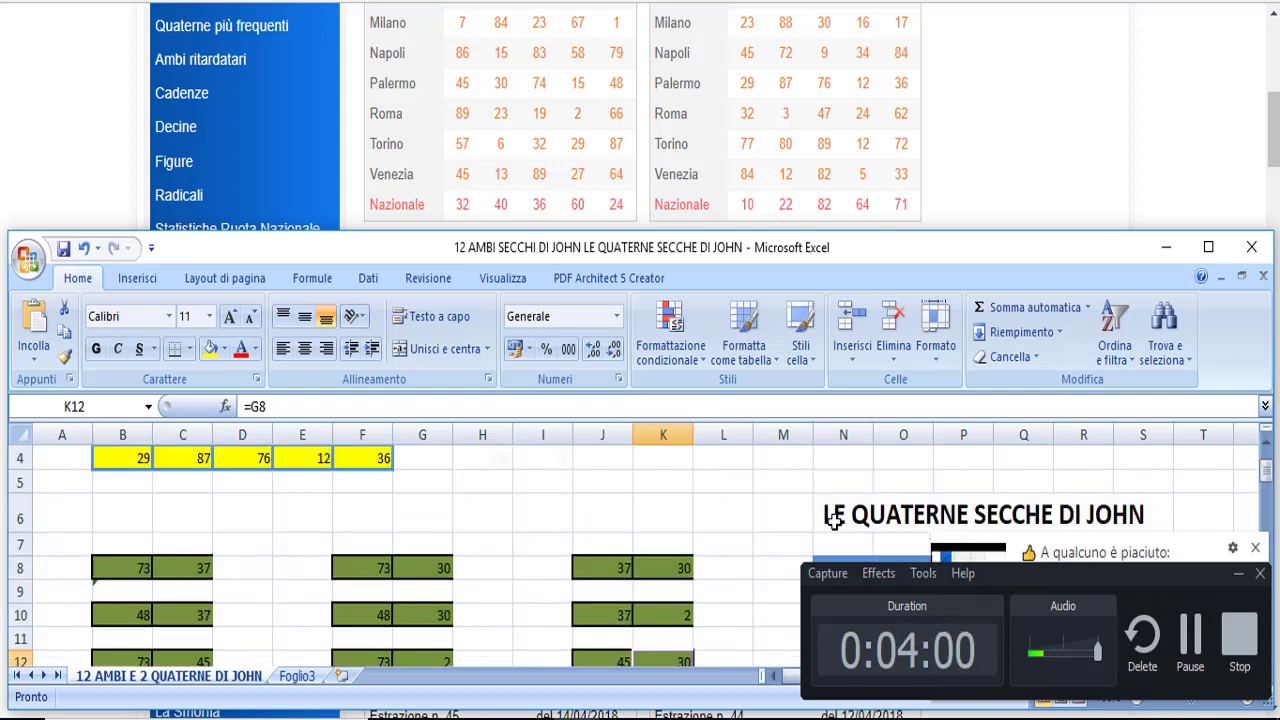
{"action": "scroll", "coordinate": [732, 503], "scroll_direction": "down", "scroll_amount": 1}
{"action": "scroll", "coordinate": [712, 585], "scroll_direction": "down", "scroll_amount": 2}
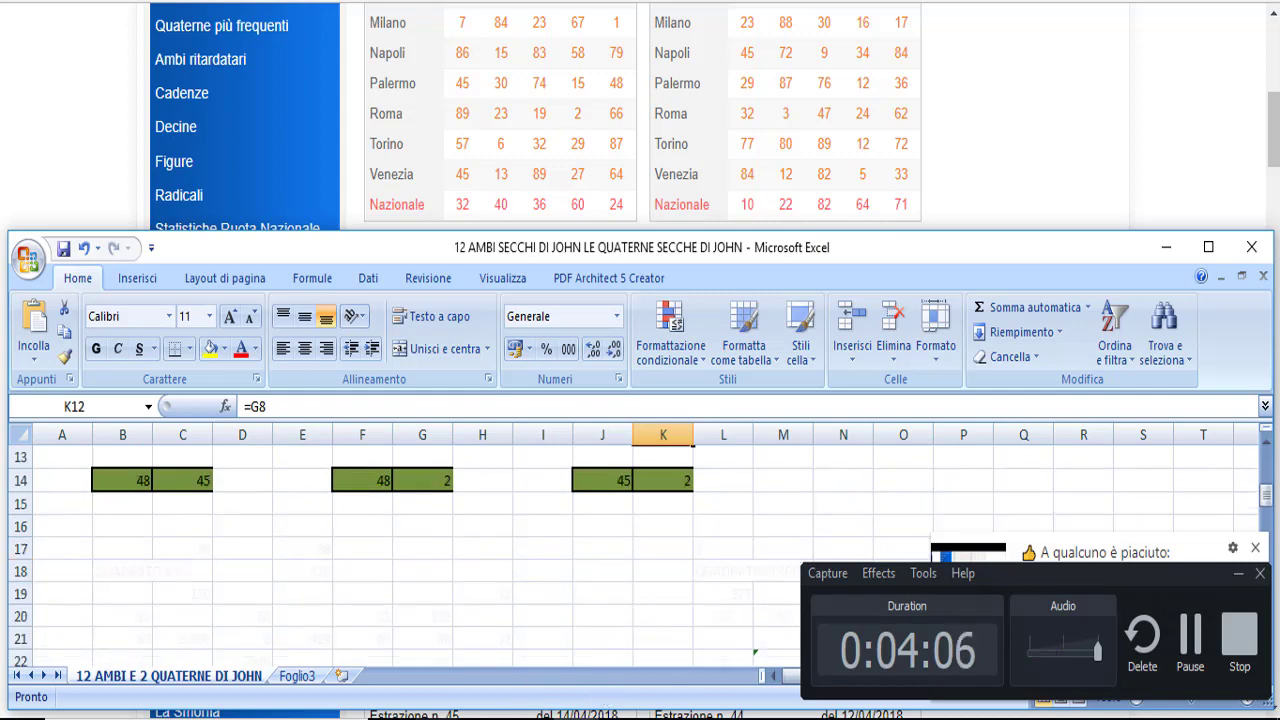
Dismiss the browser notification and switch to the workbook SISTEMA LOTTO AMBO SECCO JOHN PER PAYHIP 1
{"action": "mouse_move", "coordinate": [440, 715]}
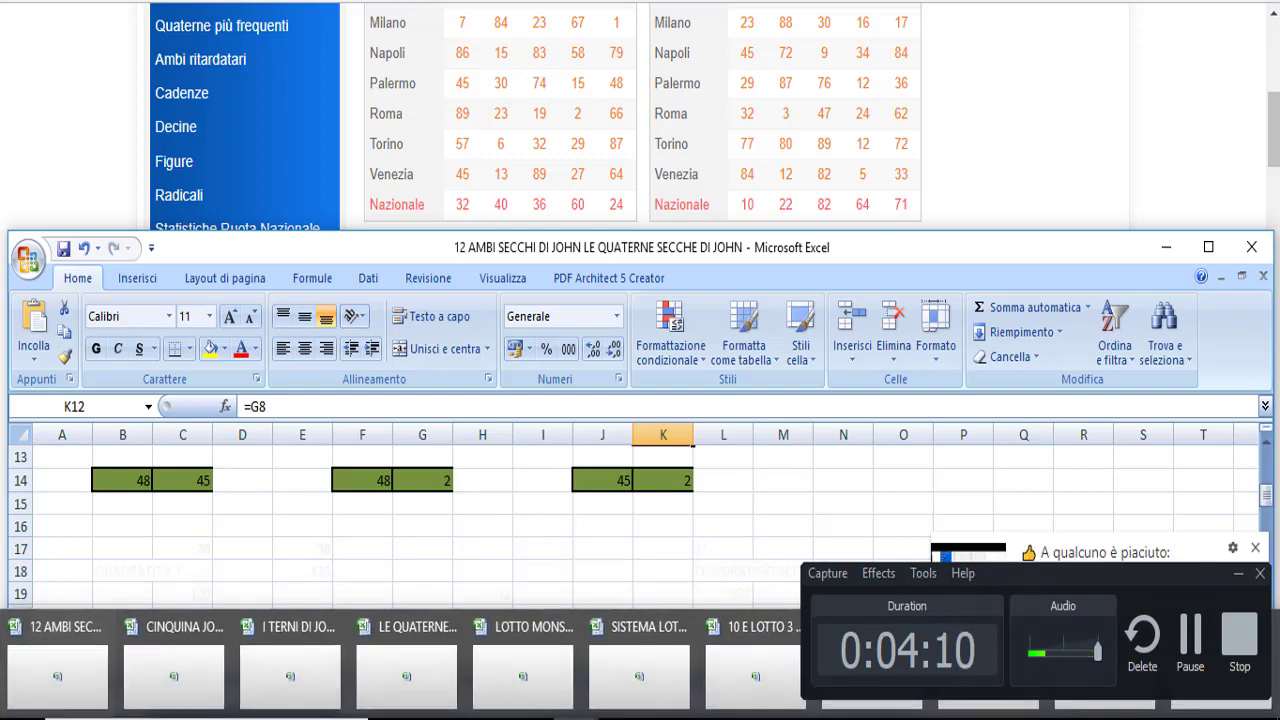
{"action": "left_click", "coordinate": [1238, 574]}
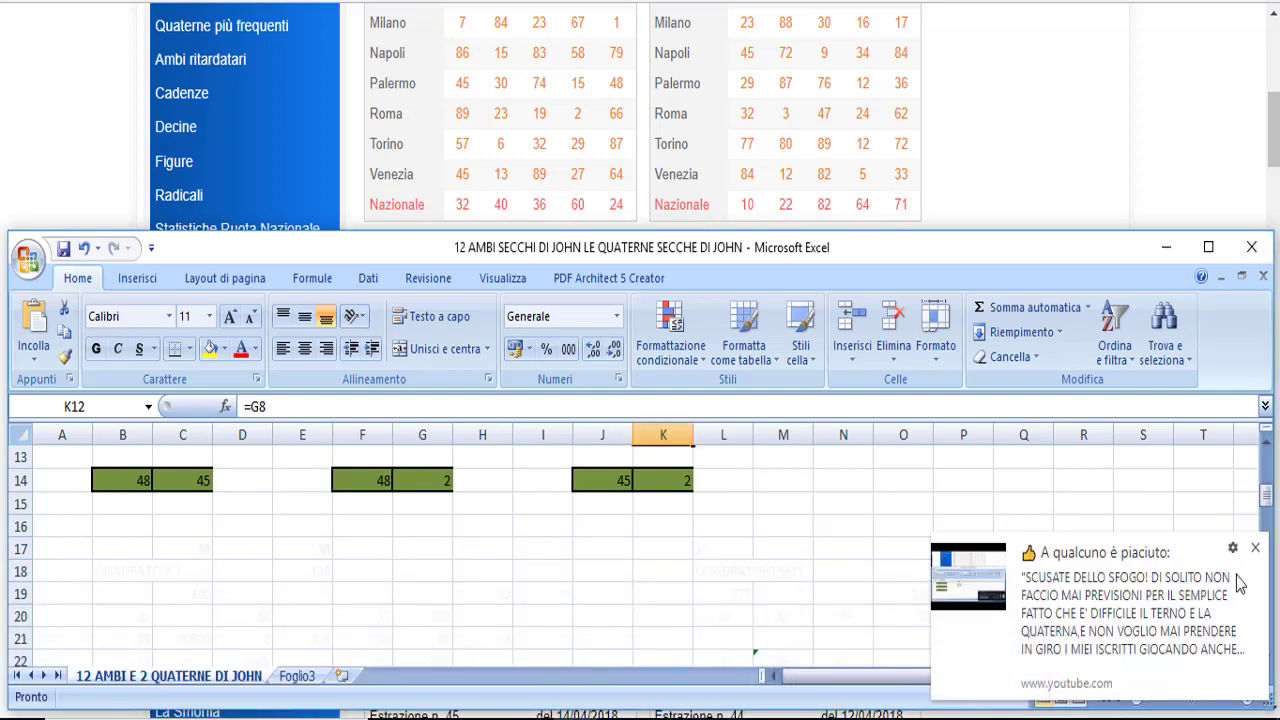
{"action": "left_click", "coordinate": [1256, 550]}
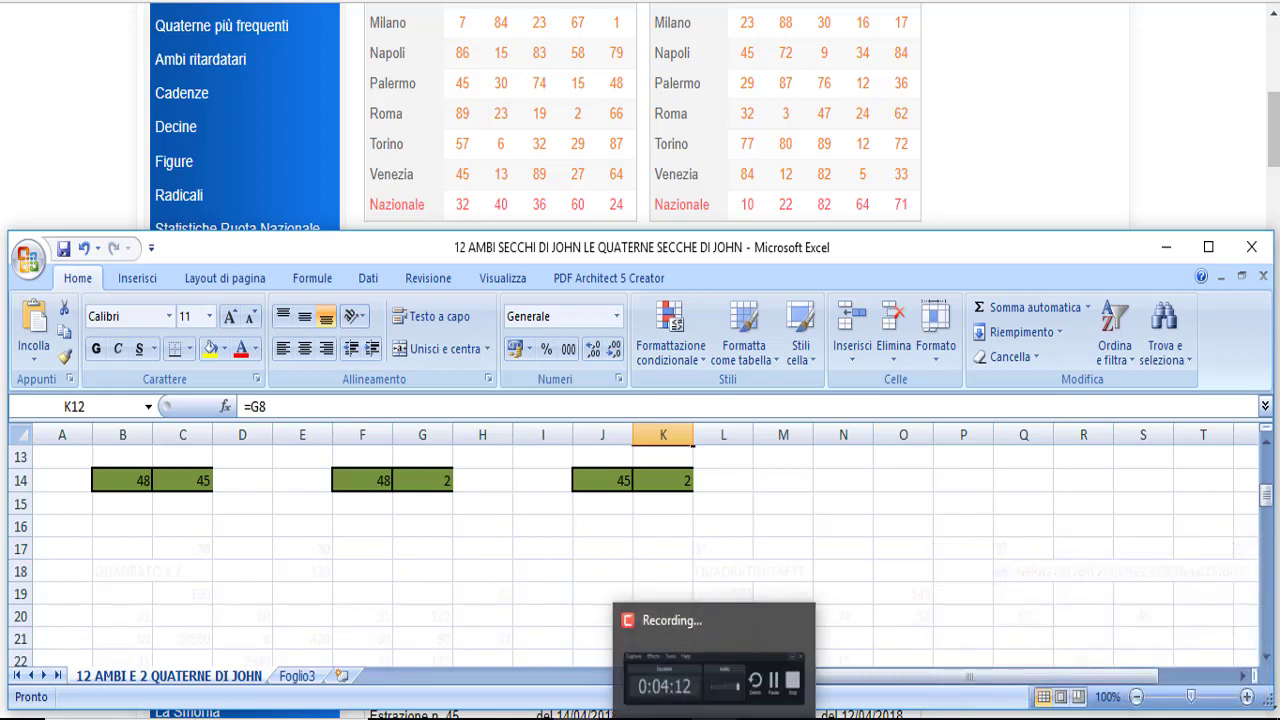
{"action": "mouse_move", "coordinate": [1190, 665]}
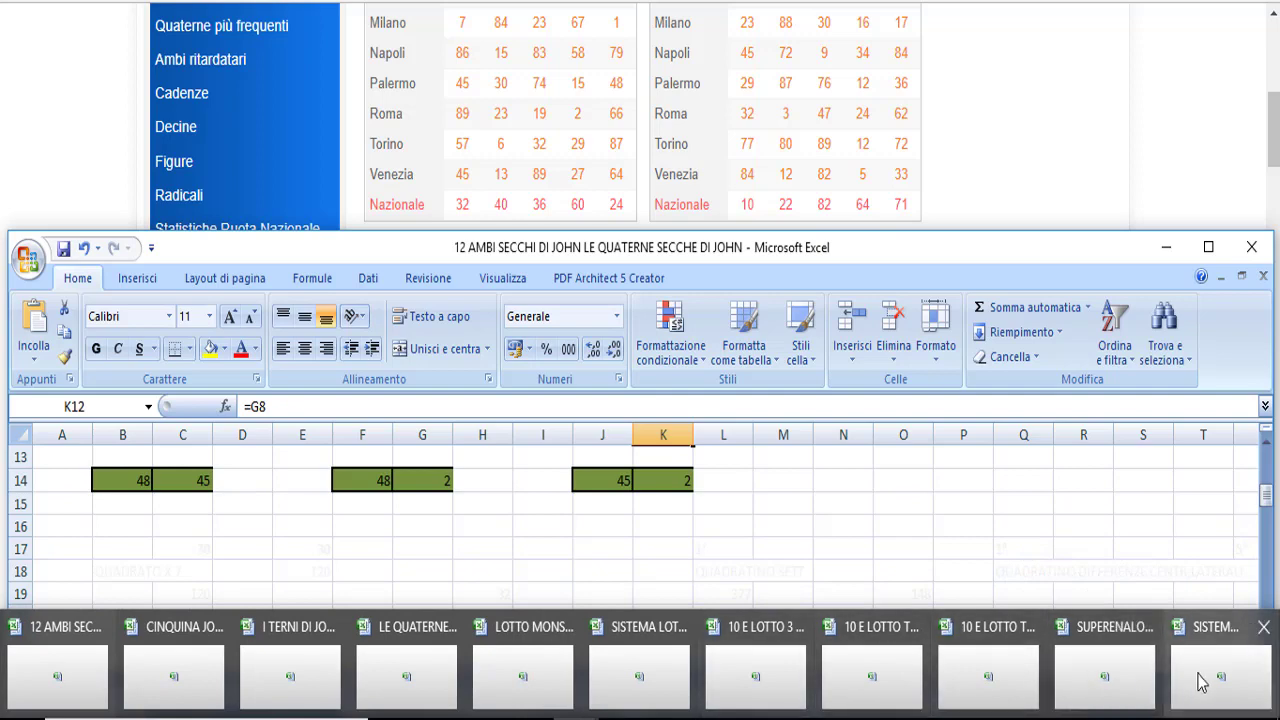
{"action": "left_click", "coordinate": [1209, 678]}
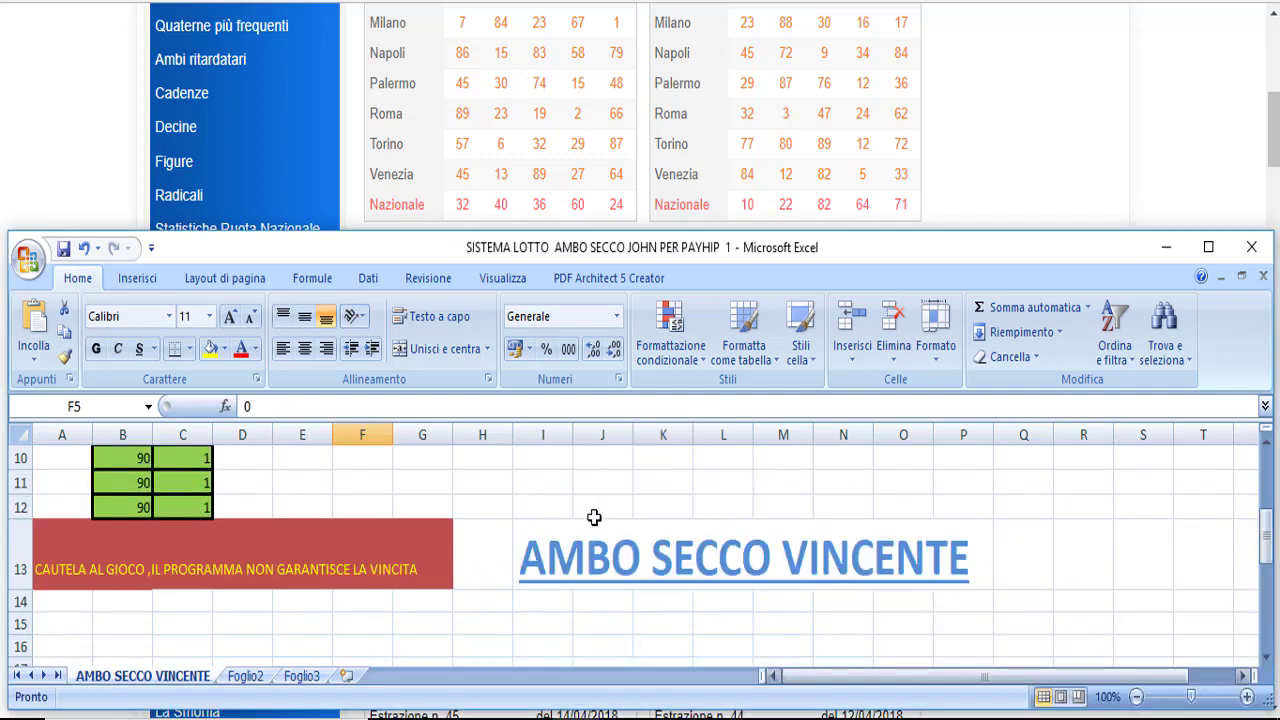
Enter Palermo's draw 29, 87, 76, 12 and 36 in the yellow cells B5 to F5
{"action": "scroll", "coordinate": [310, 488], "scroll_direction": "up", "scroll_amount": 1}
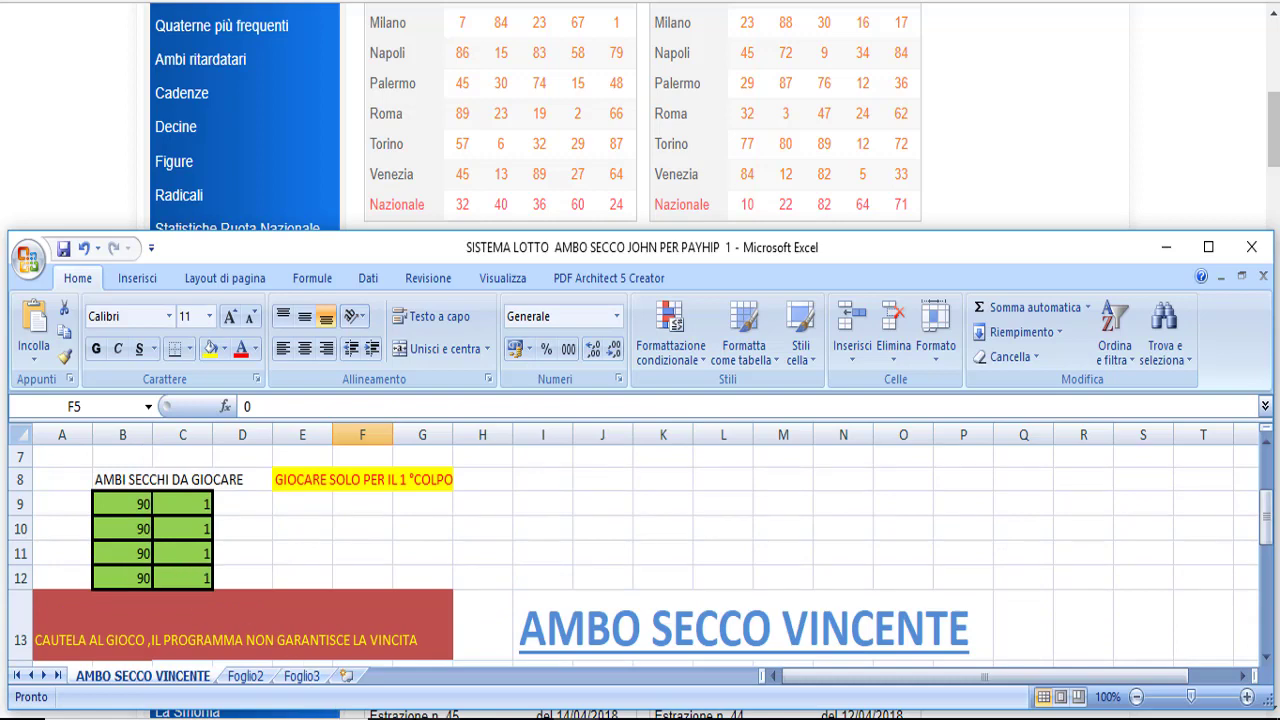
{"action": "mouse_move", "coordinate": [56, 668]}
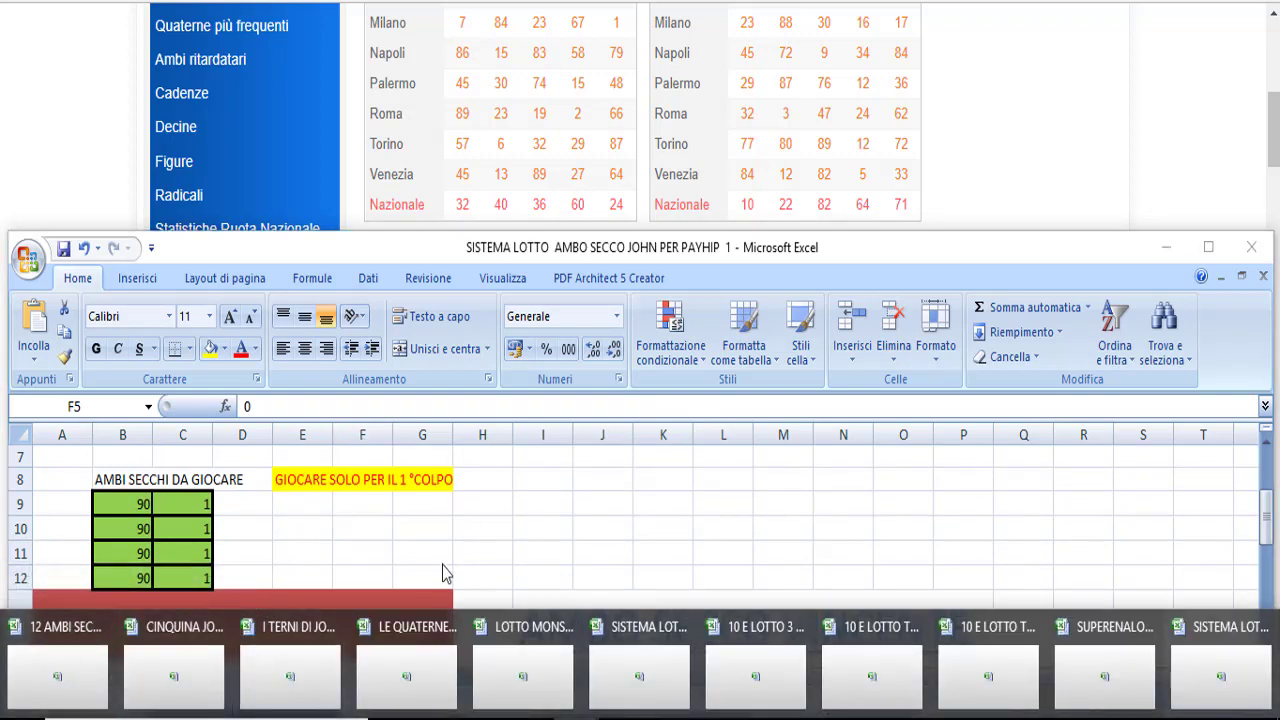
{"action": "scroll", "coordinate": [263, 540], "scroll_direction": "up", "scroll_amount": 2}
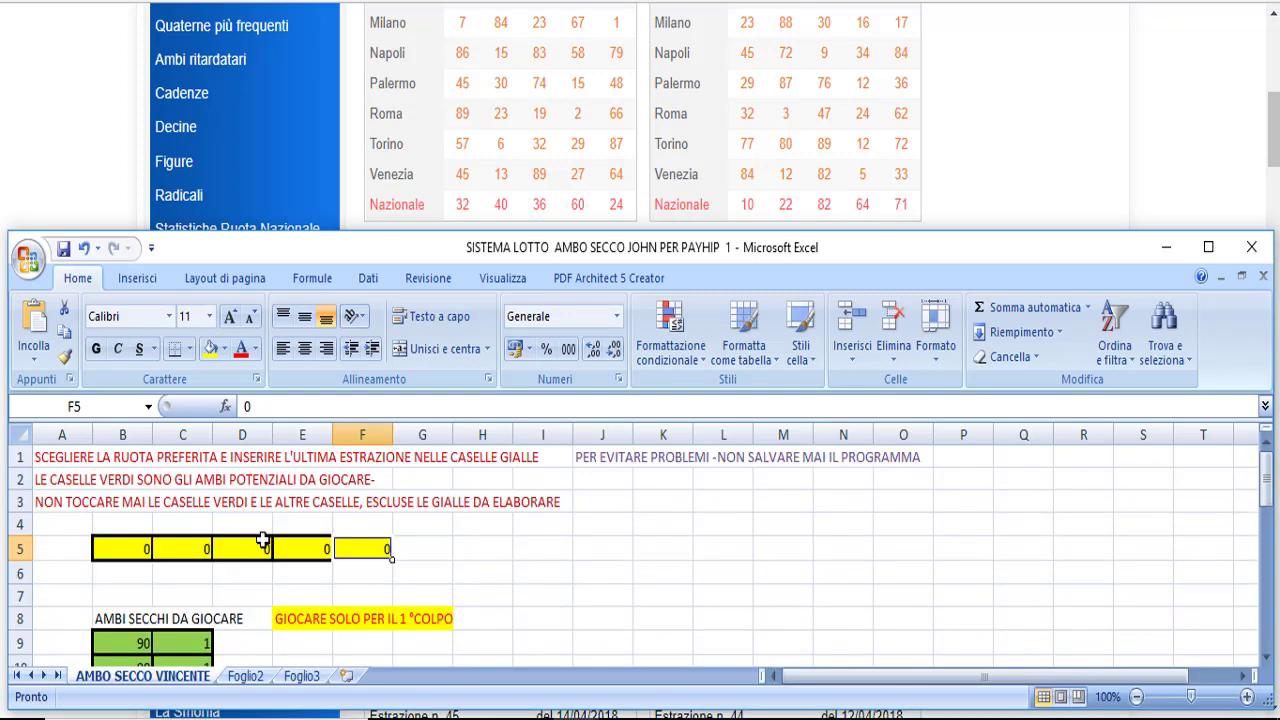
{"action": "left_click", "coordinate": [128, 549]}
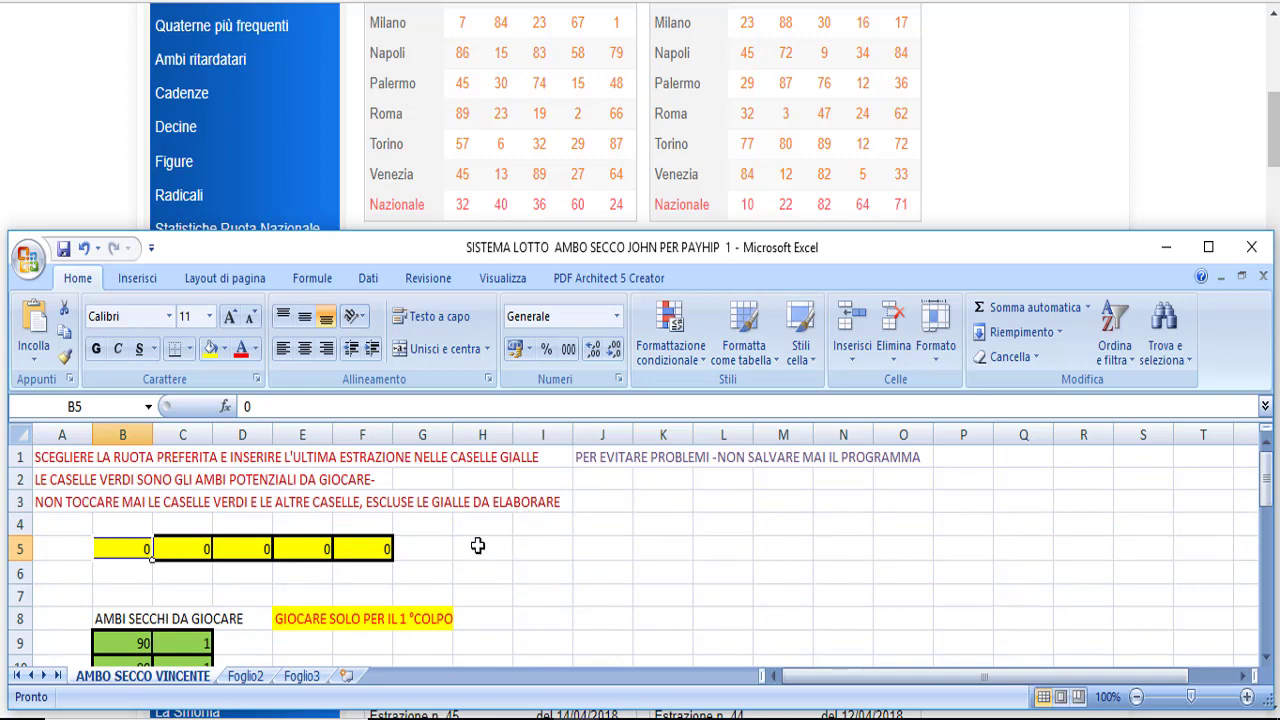
{"action": "scroll", "coordinate": [478, 548], "scroll_direction": "down", "scroll_amount": 2}
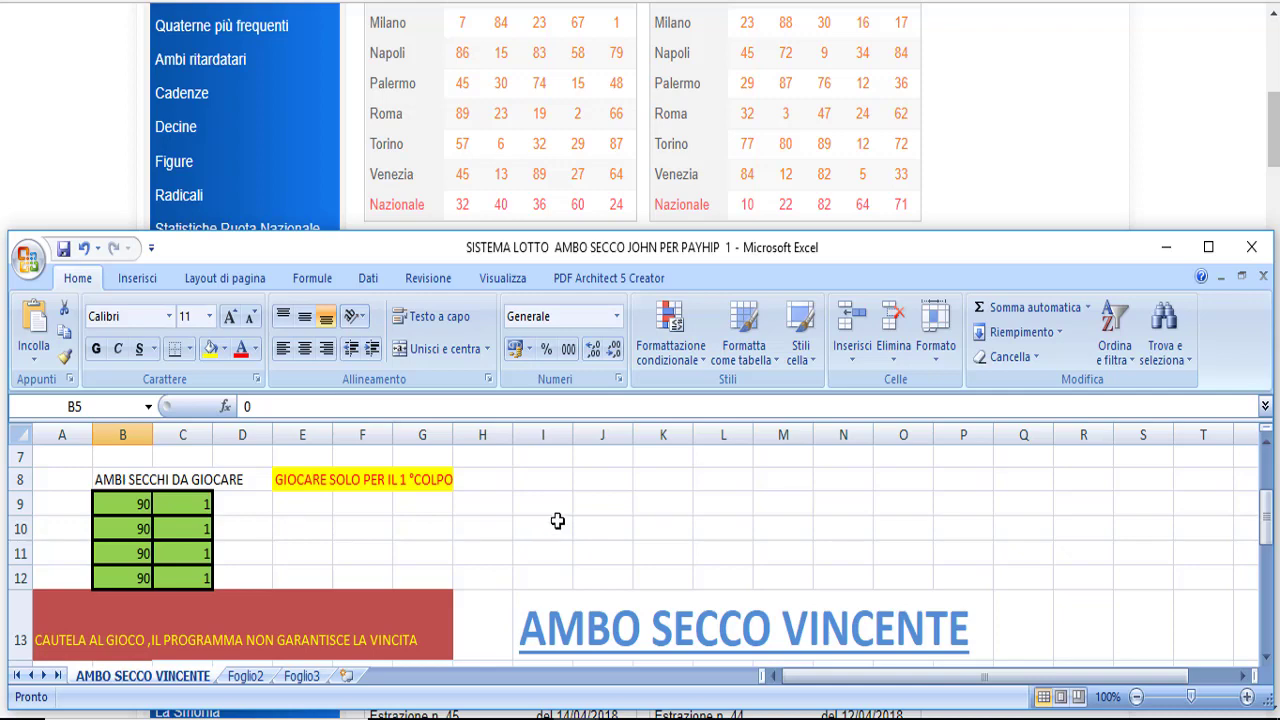
{"action": "scroll", "coordinate": [557, 520], "scroll_direction": "up", "scroll_amount": 2}
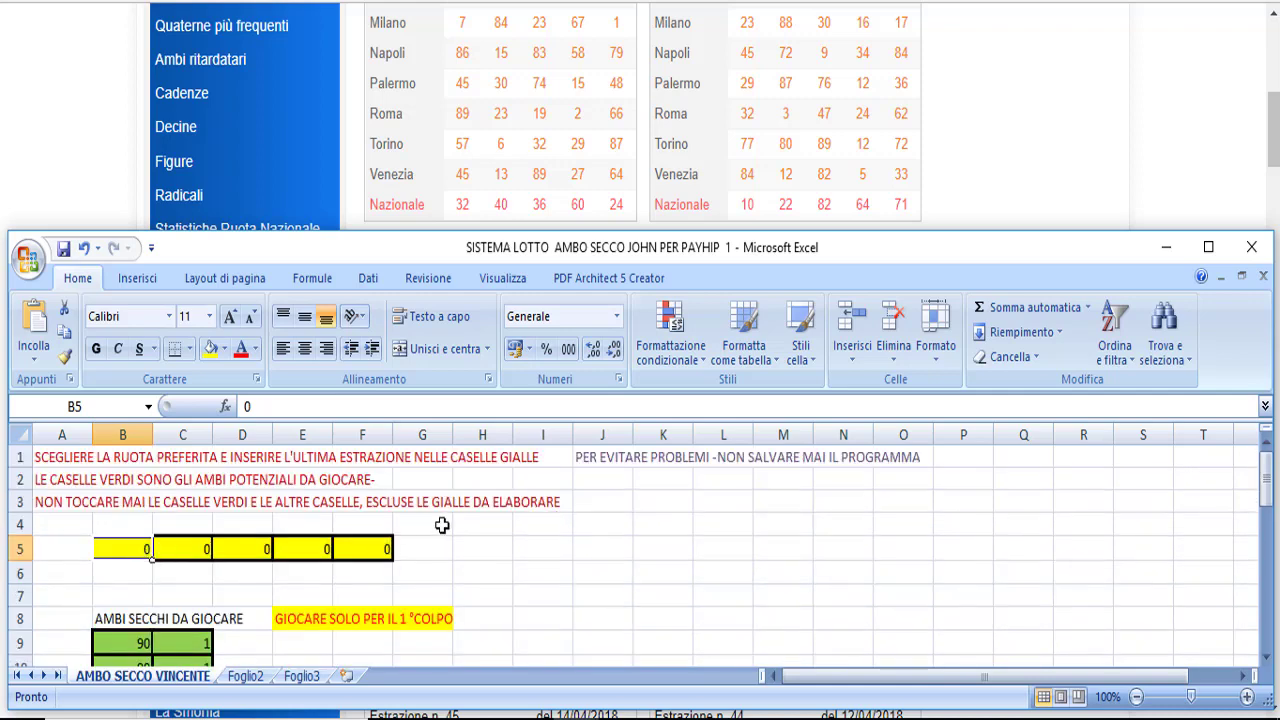
{"action": "type", "text": "29"}
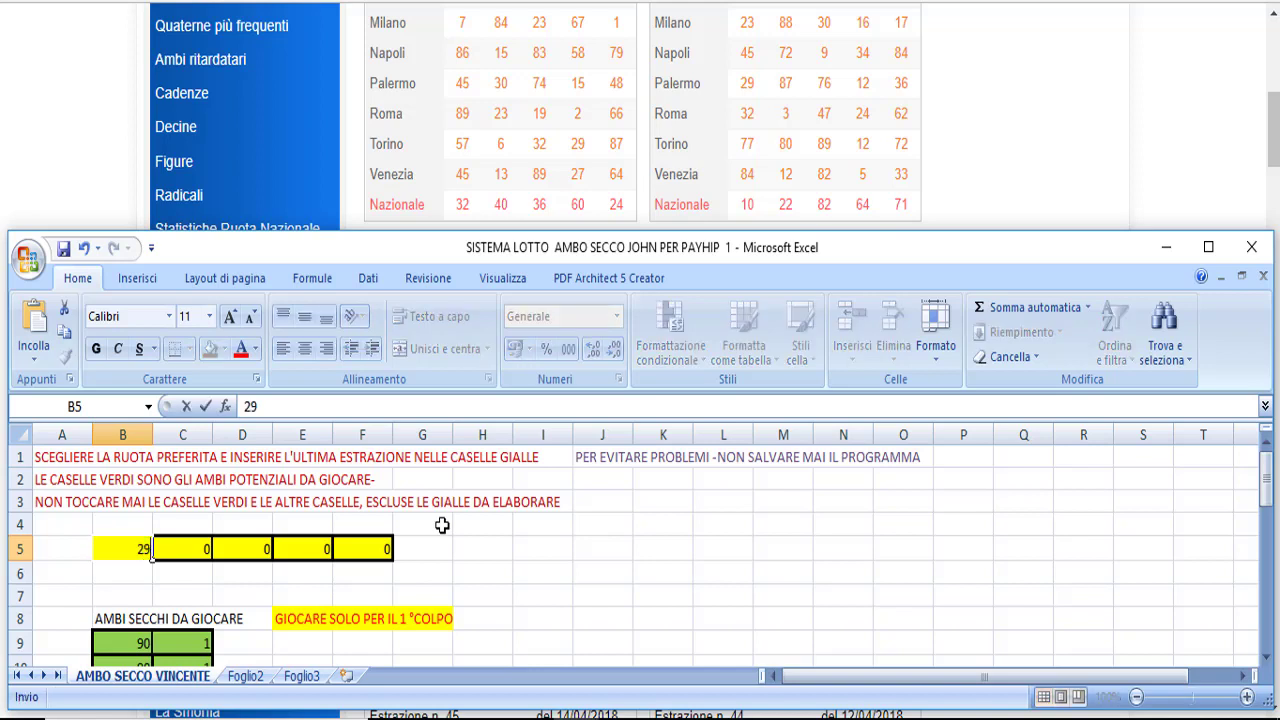
{"action": "key", "text": "Tab"}
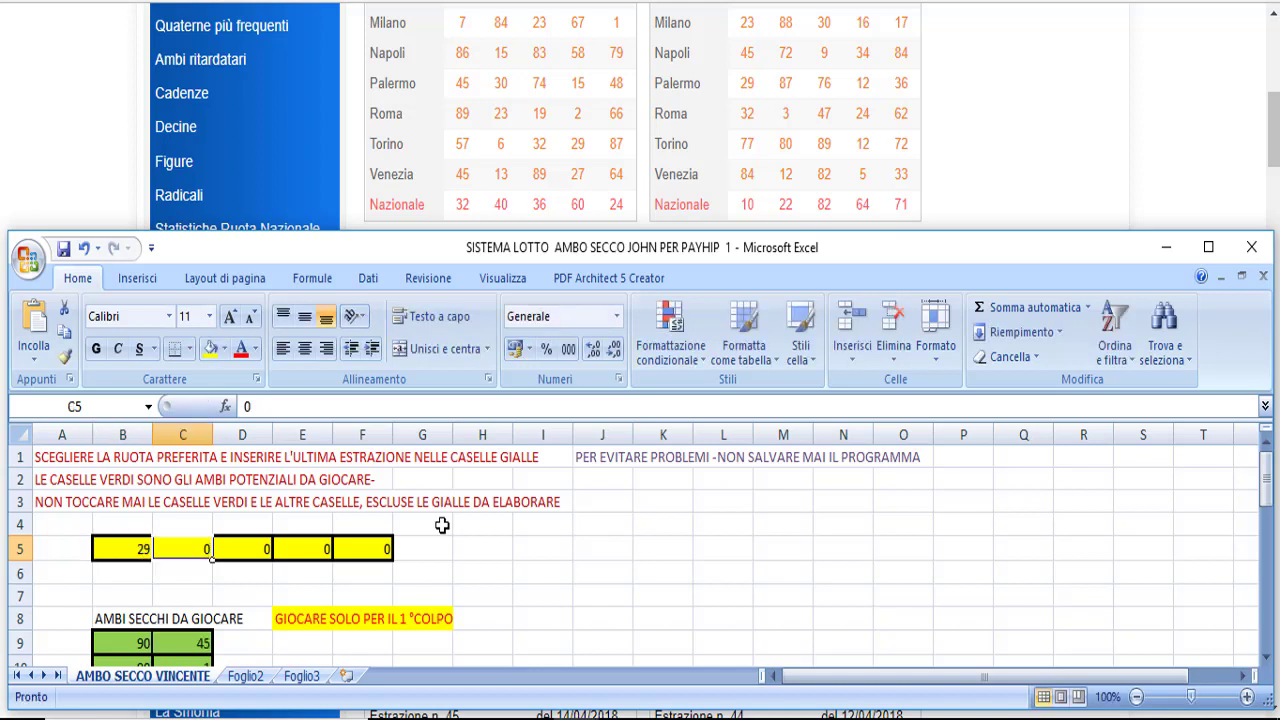
{"action": "type", "text": "87"}
{"action": "key", "text": "Tab"}
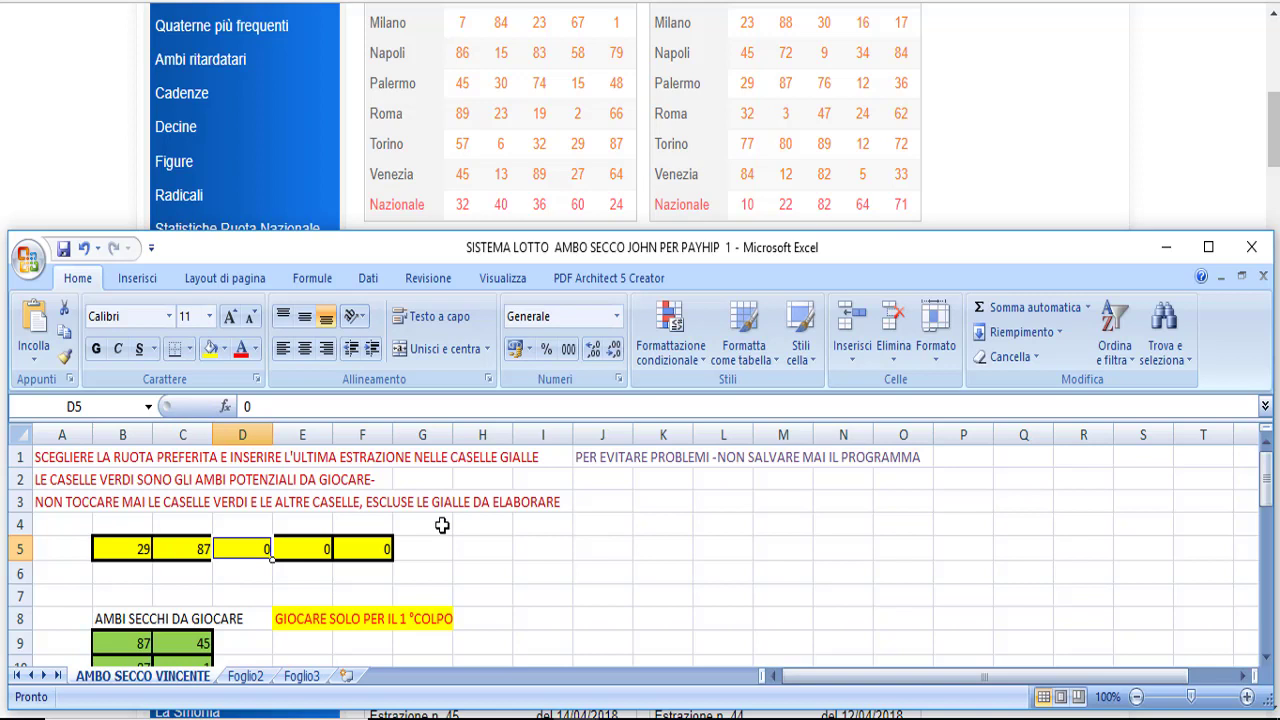
{"action": "type", "text": "76"}
{"action": "key", "text": "Tab"}
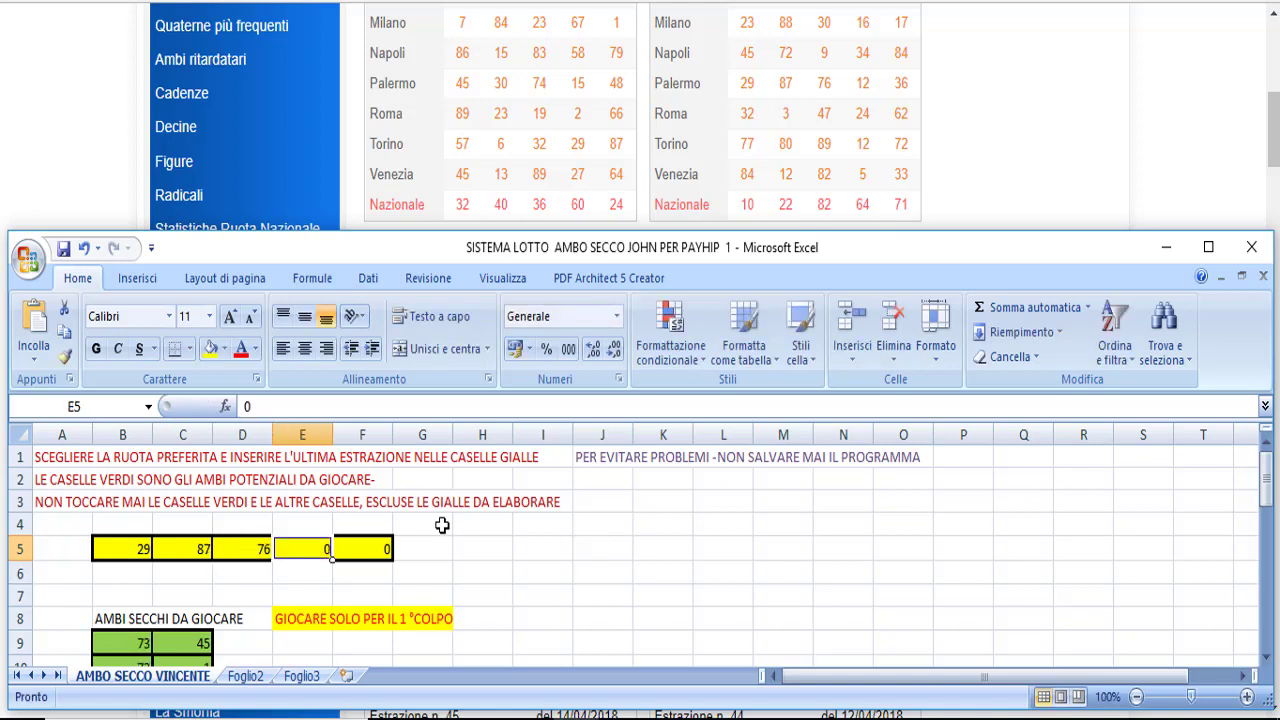
{"action": "type", "text": "12"}
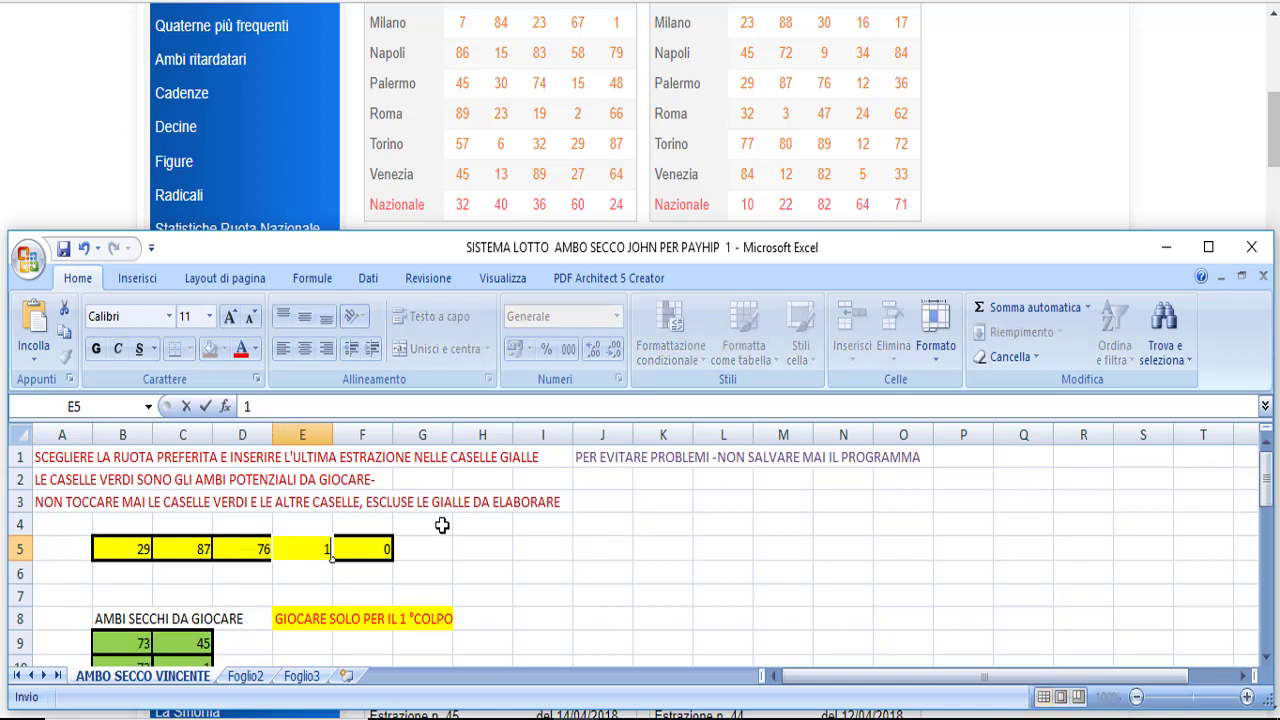
{"action": "key", "text": "Tab"}
{"action": "type", "text": "36"}
{"action": "key", "text": "Return"}
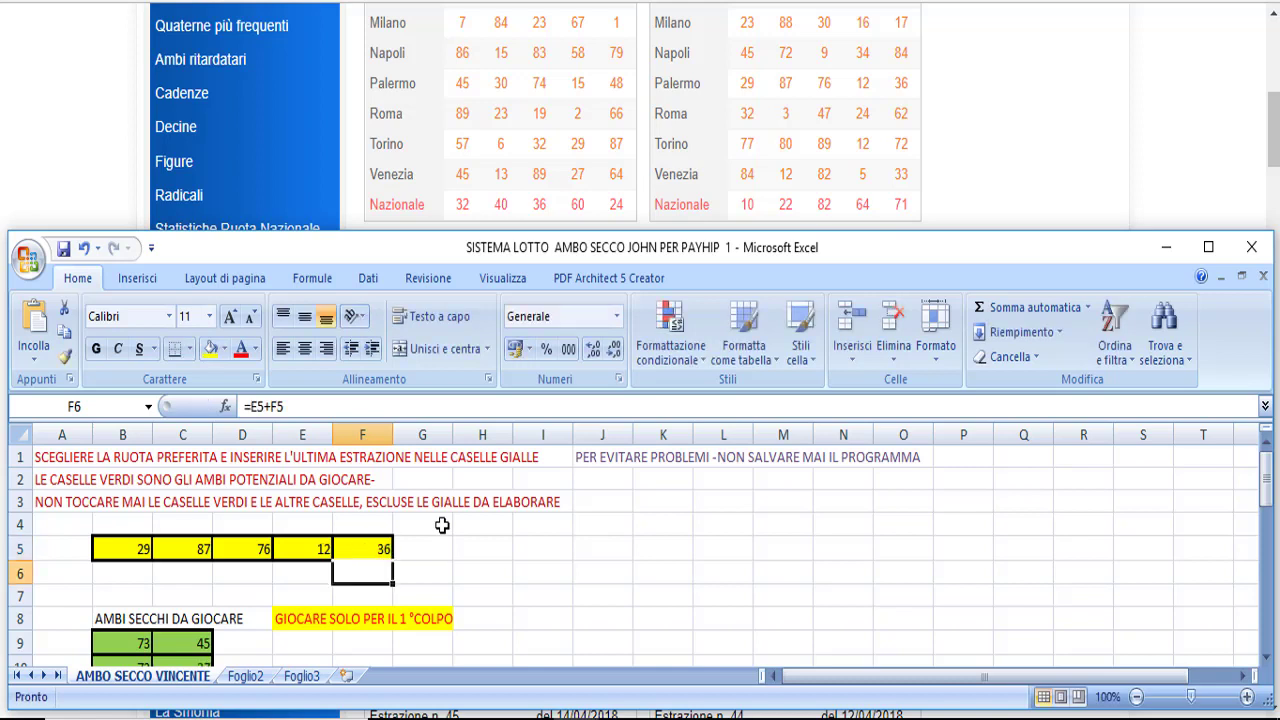
Compare the four pairs under AMBI SECCHI DA GIOCARE with Palermo's next draw, checking the pair in B11:C11
{"action": "scroll", "coordinate": [442, 525], "scroll_direction": "down", "scroll_amount": 1}
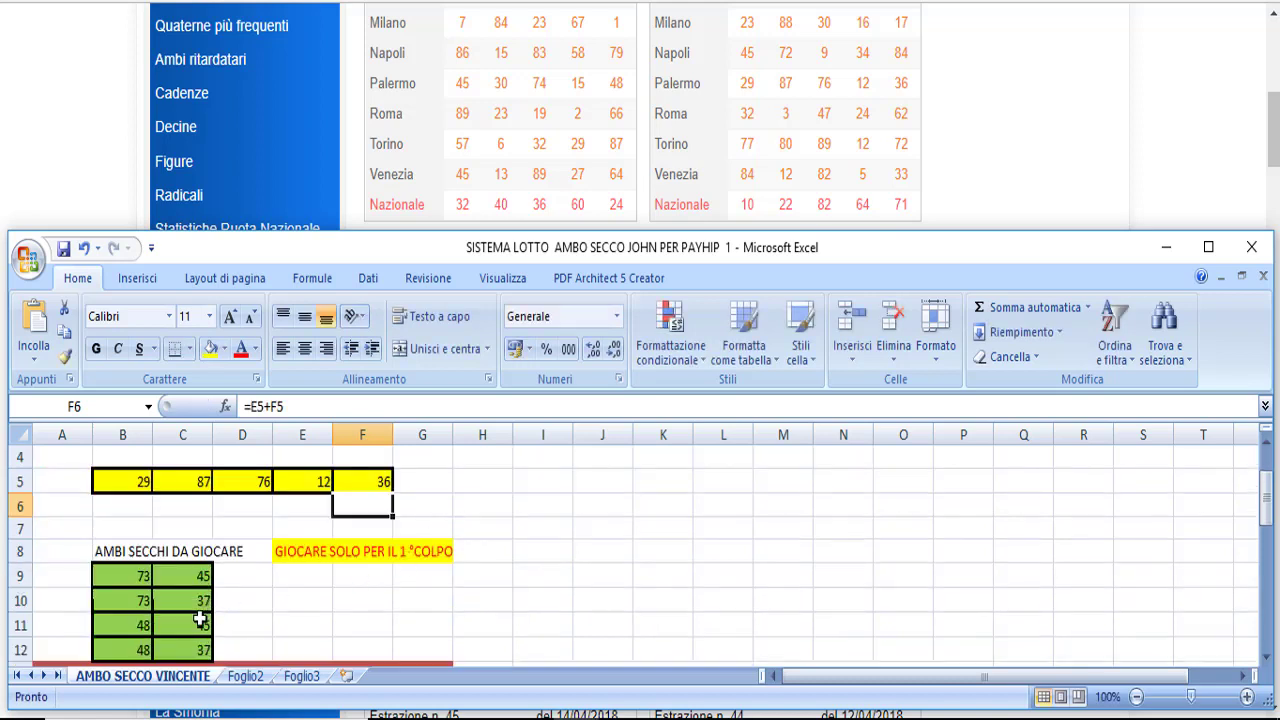
{"action": "left_click", "coordinate": [134, 625]}
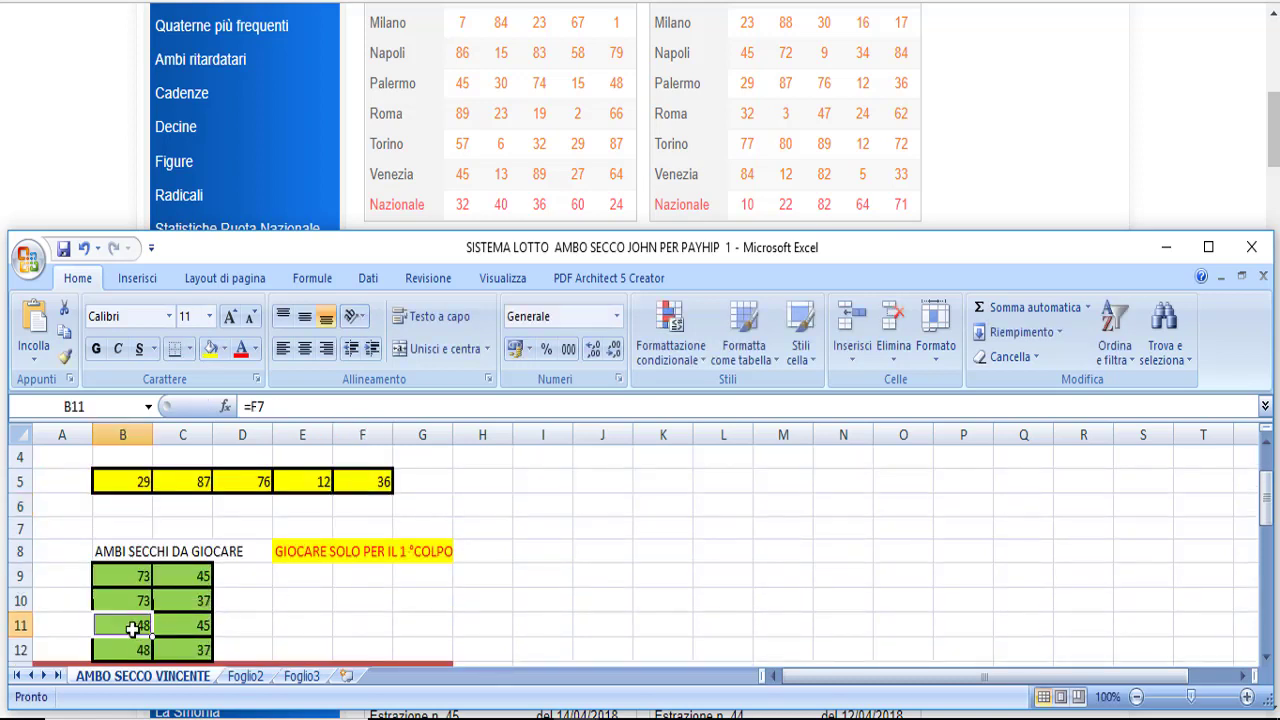
{"action": "left_click", "coordinate": [179, 625]}
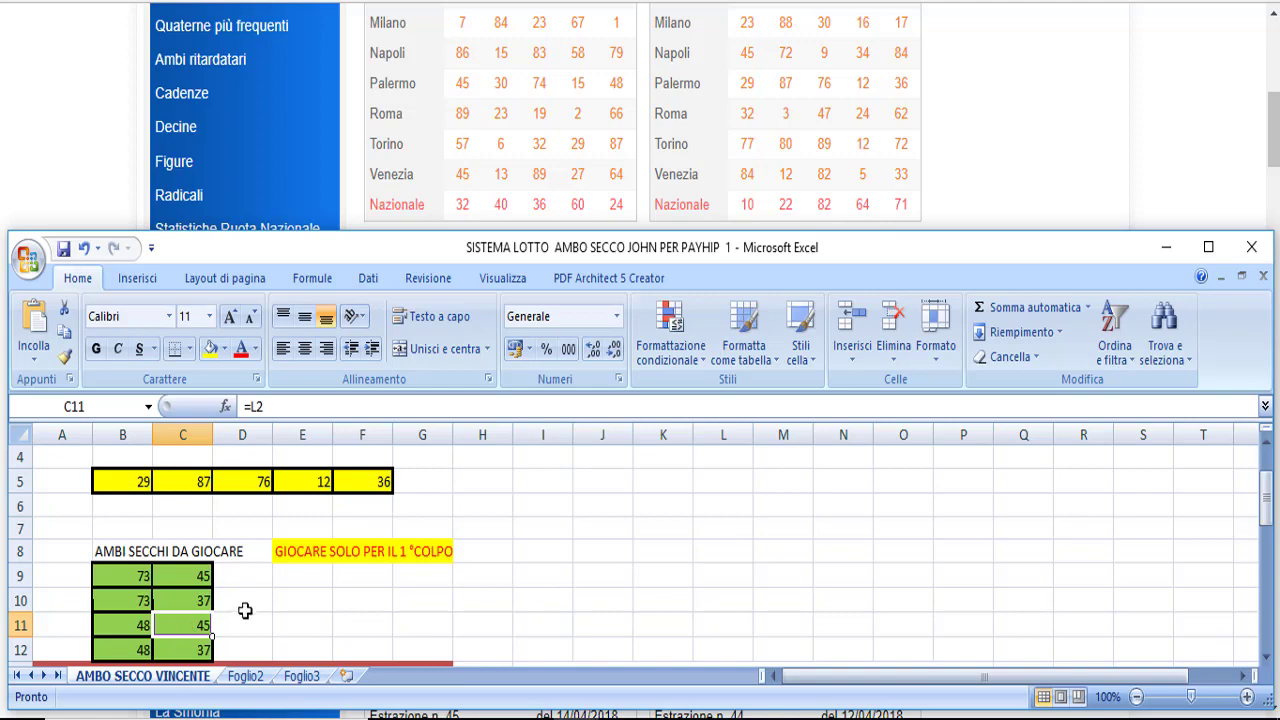
{"action": "scroll", "coordinate": [390, 560], "scroll_direction": "up", "scroll_amount": 1}
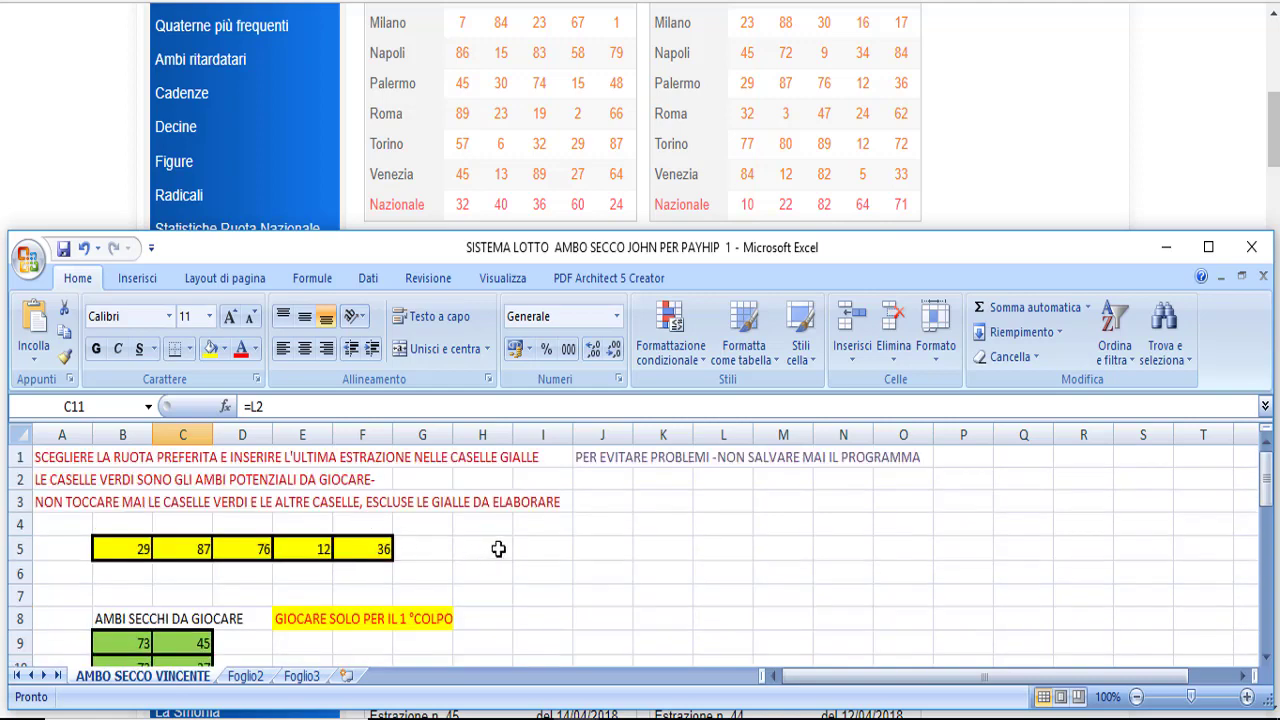
{"action": "scroll", "coordinate": [408, 540], "scroll_direction": "down", "scroll_amount": 2}
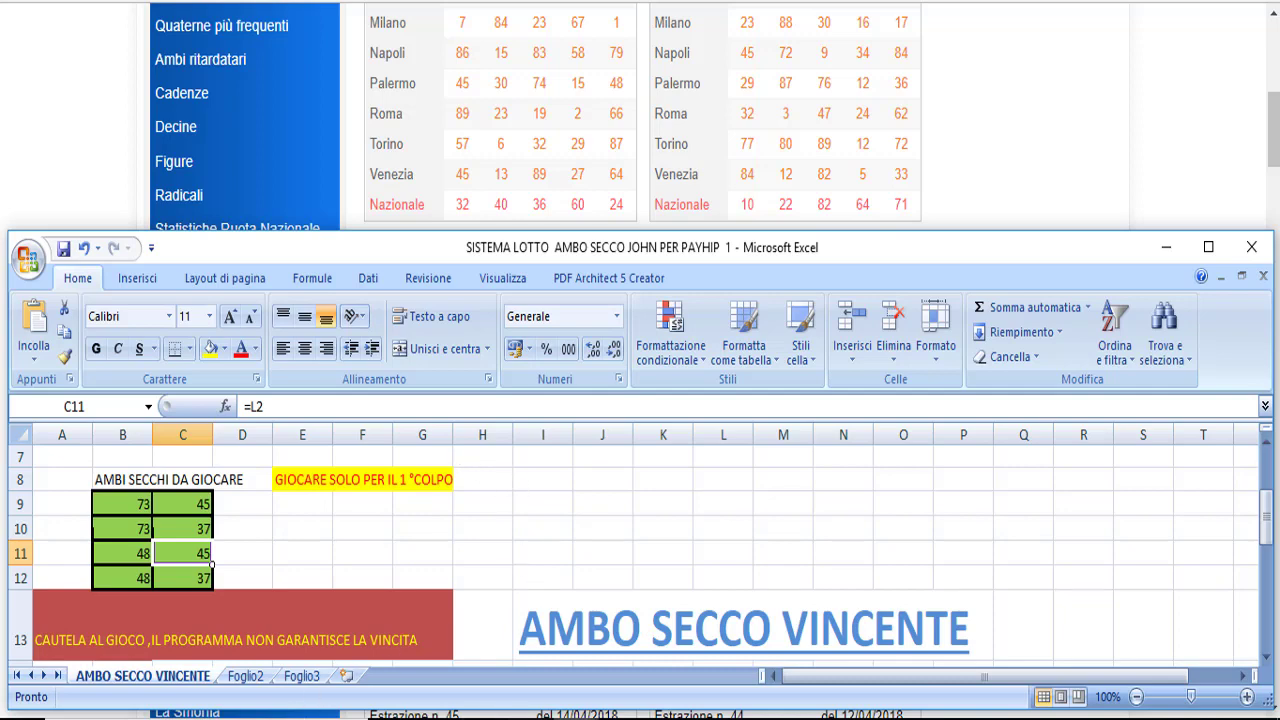
{"action": "mouse_move", "coordinate": [513, 715]}
{"action": "scroll", "coordinate": [485, 570], "scroll_direction": "up", "scroll_amount": 2}
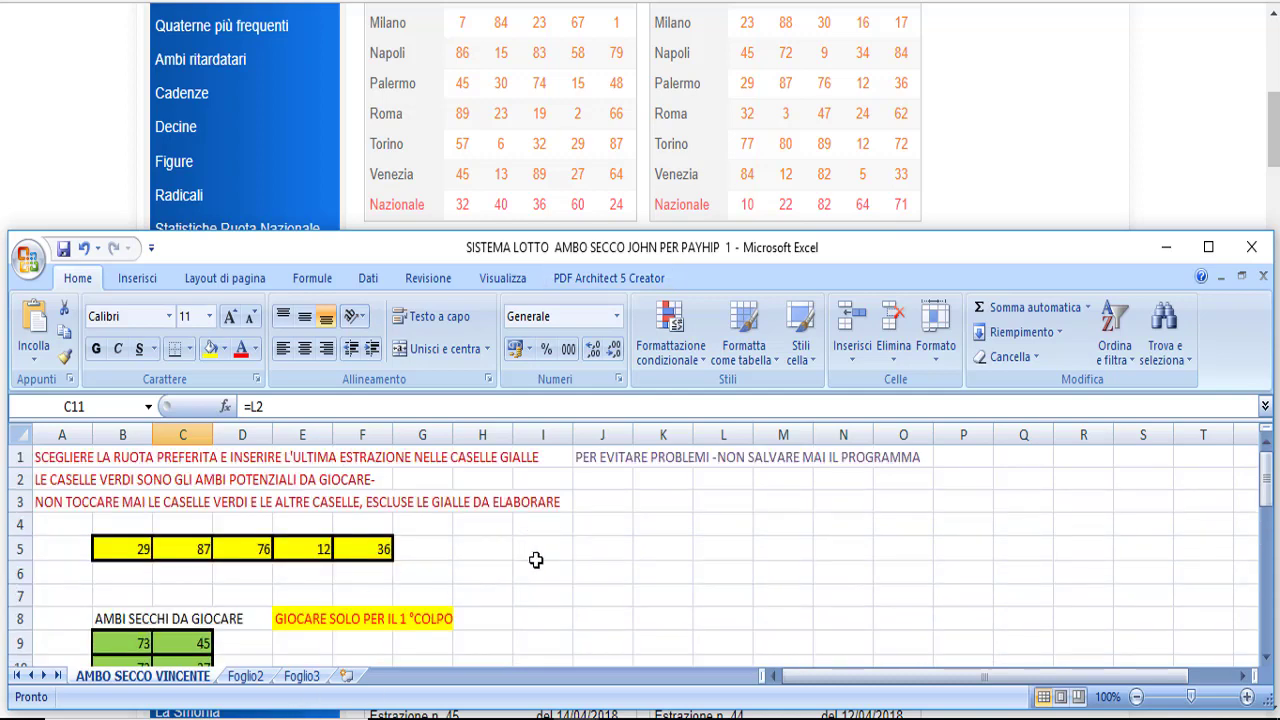
{"action": "scroll", "coordinate": [536, 560], "scroll_direction": "down", "scroll_amount": 1}
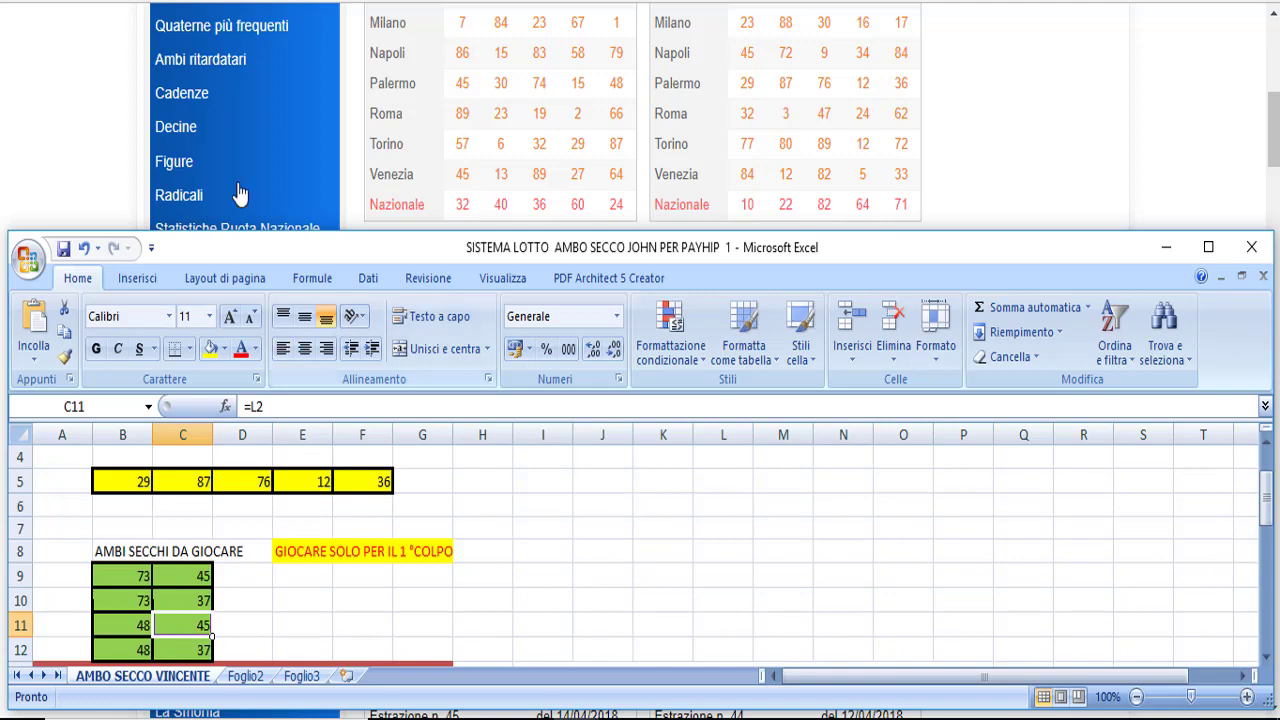
{"action": "scroll", "coordinate": [494, 566], "scroll_direction": "down", "scroll_amount": 3}
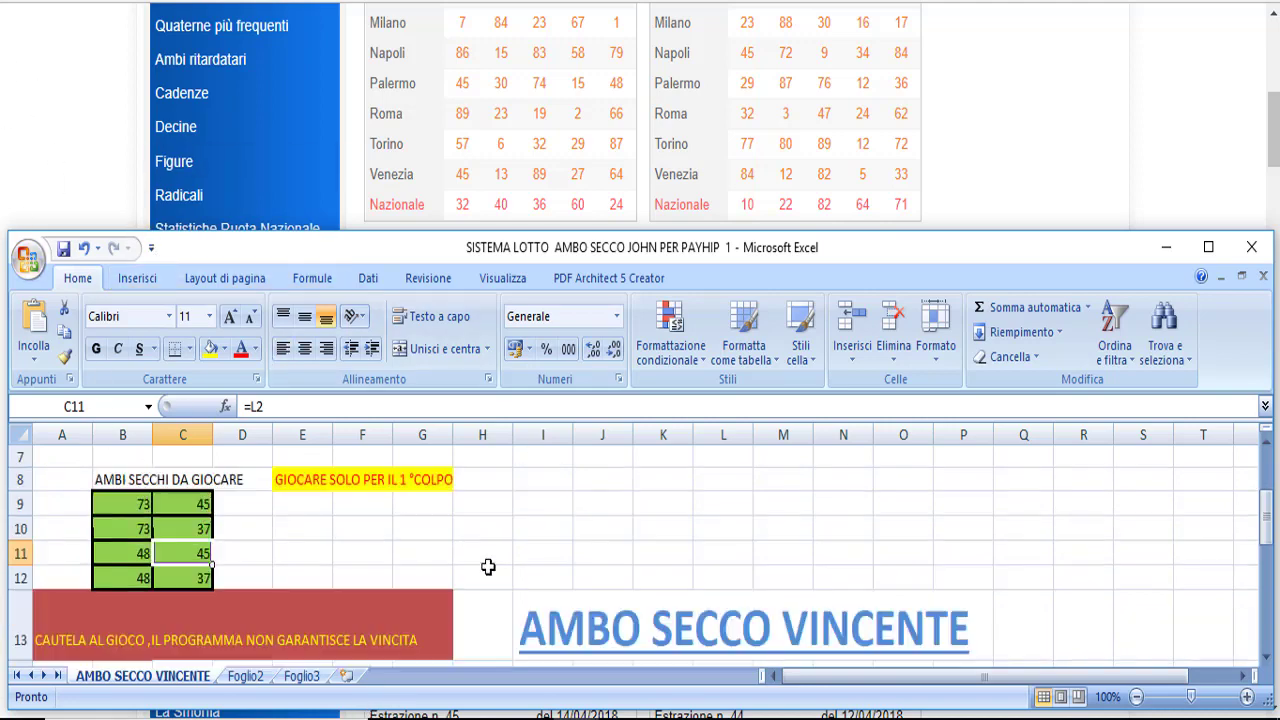
{"action": "scroll", "coordinate": [496, 566], "scroll_direction": "up", "scroll_amount": 3}
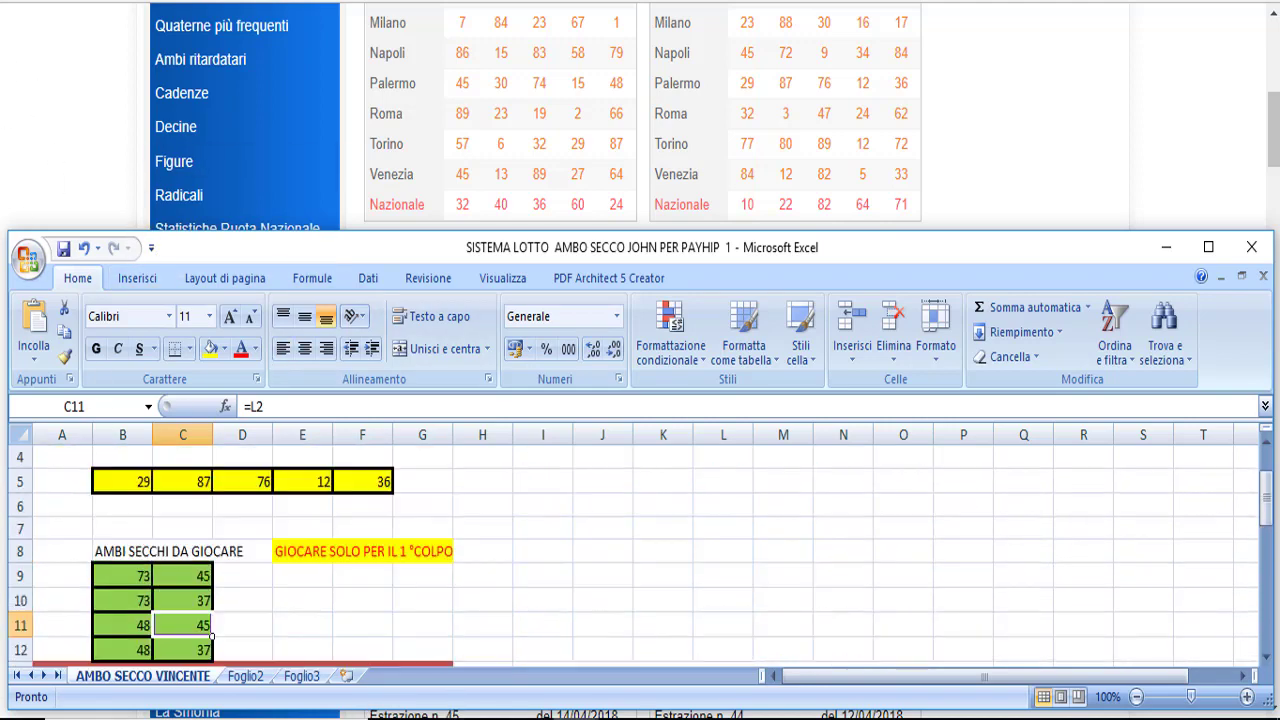
Switch to the workbook 12 AMBI SECCHI DI JOHN LE QUATERNE SECCHE DI JOHN and dismiss the browser notification
{"action": "left_click", "coordinate": [80, 665]}
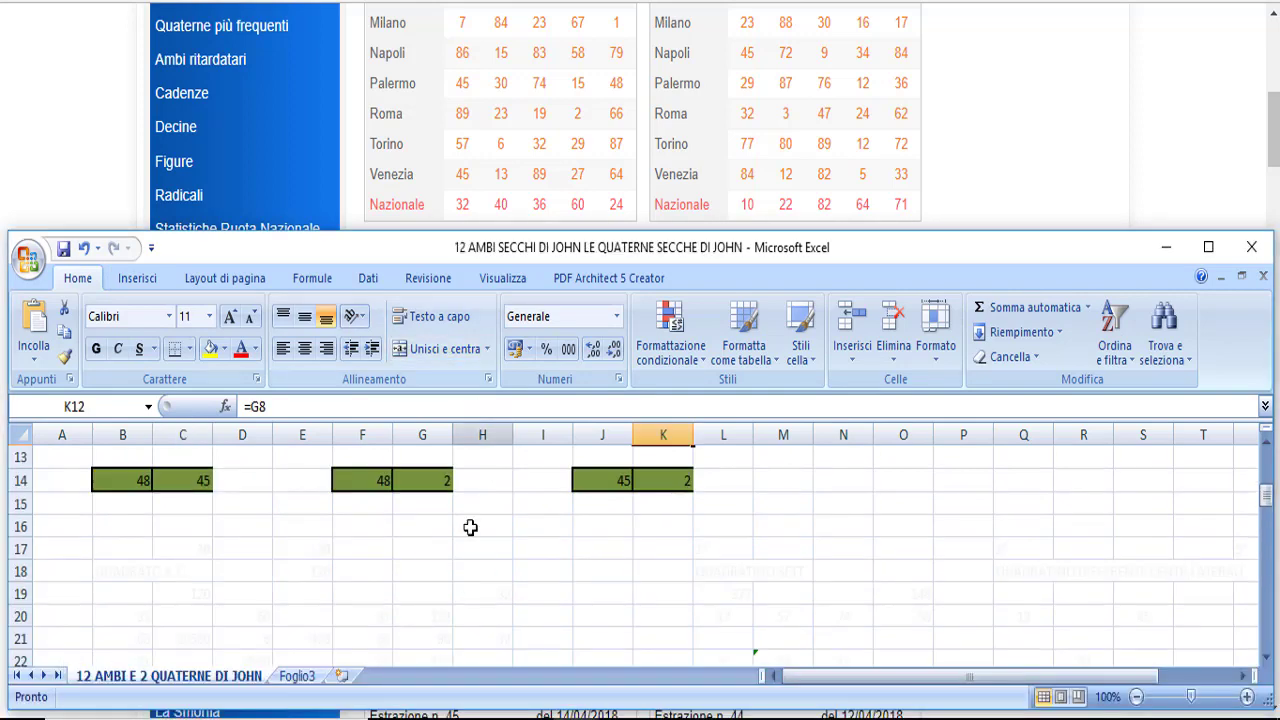
{"action": "scroll", "coordinate": [478, 560], "scroll_direction": "up", "scroll_amount": 4}
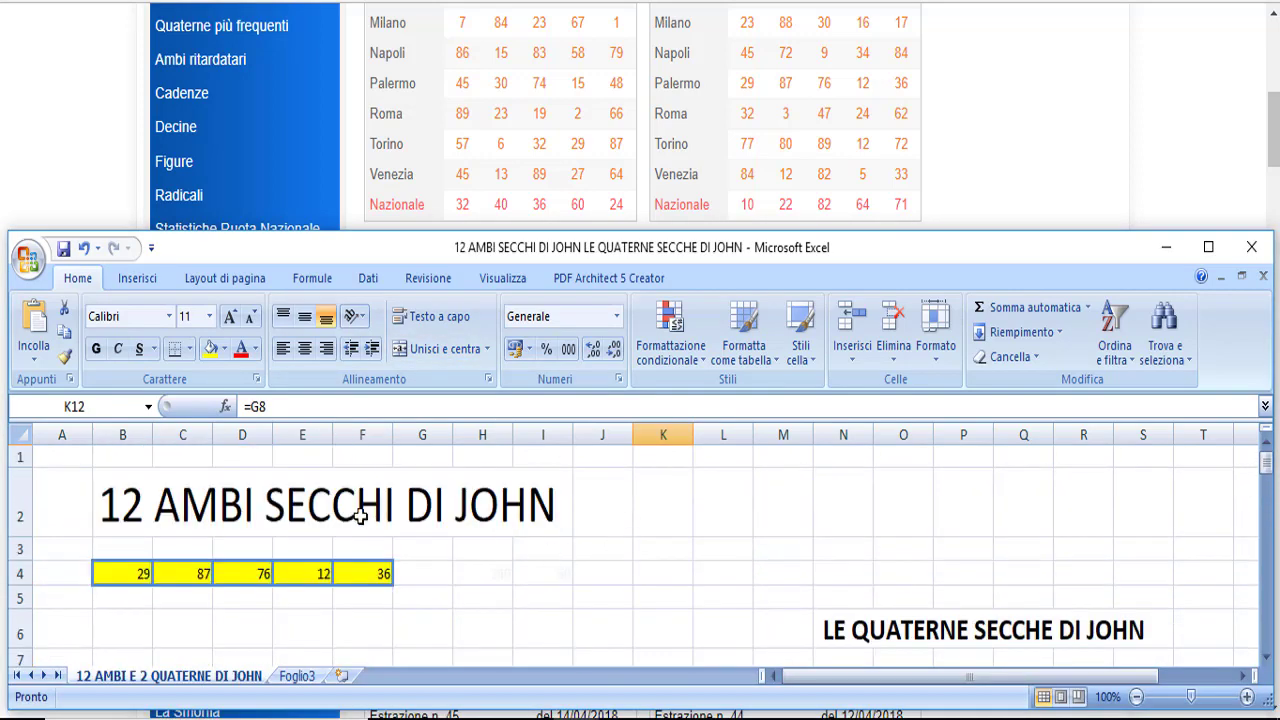
{"action": "left_click", "coordinate": [135, 577]}
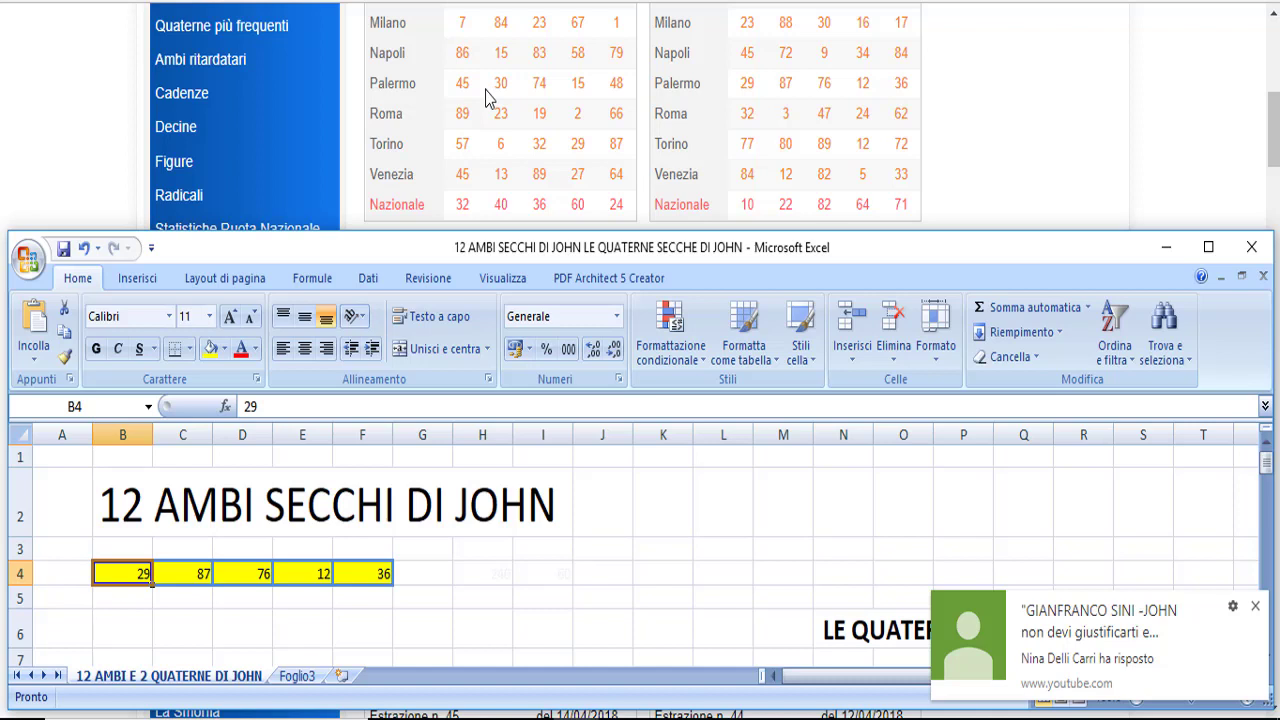
{"action": "left_click", "coordinate": [1255, 606]}
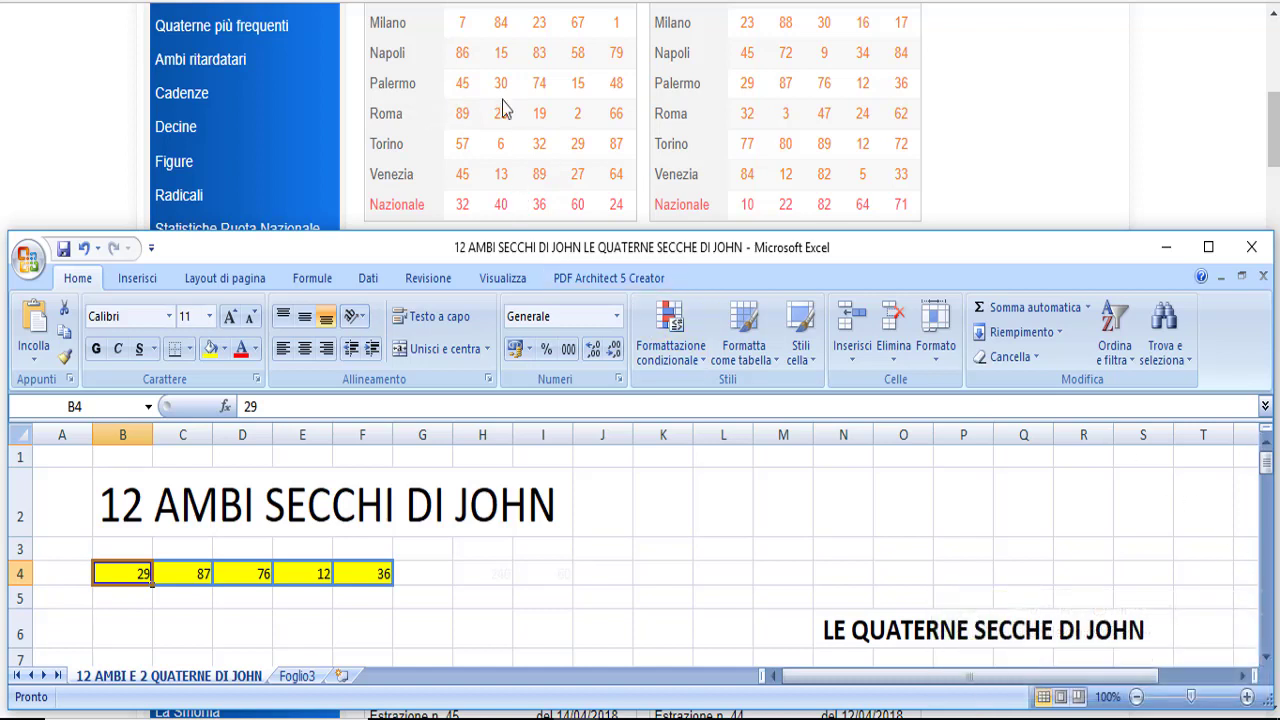
Replace the numbers in B4 to F4 with Torino's draw 77, 80, 89, 12 and 72
{"action": "scroll", "coordinate": [440, 511], "scroll_direction": "down", "scroll_amount": 1}
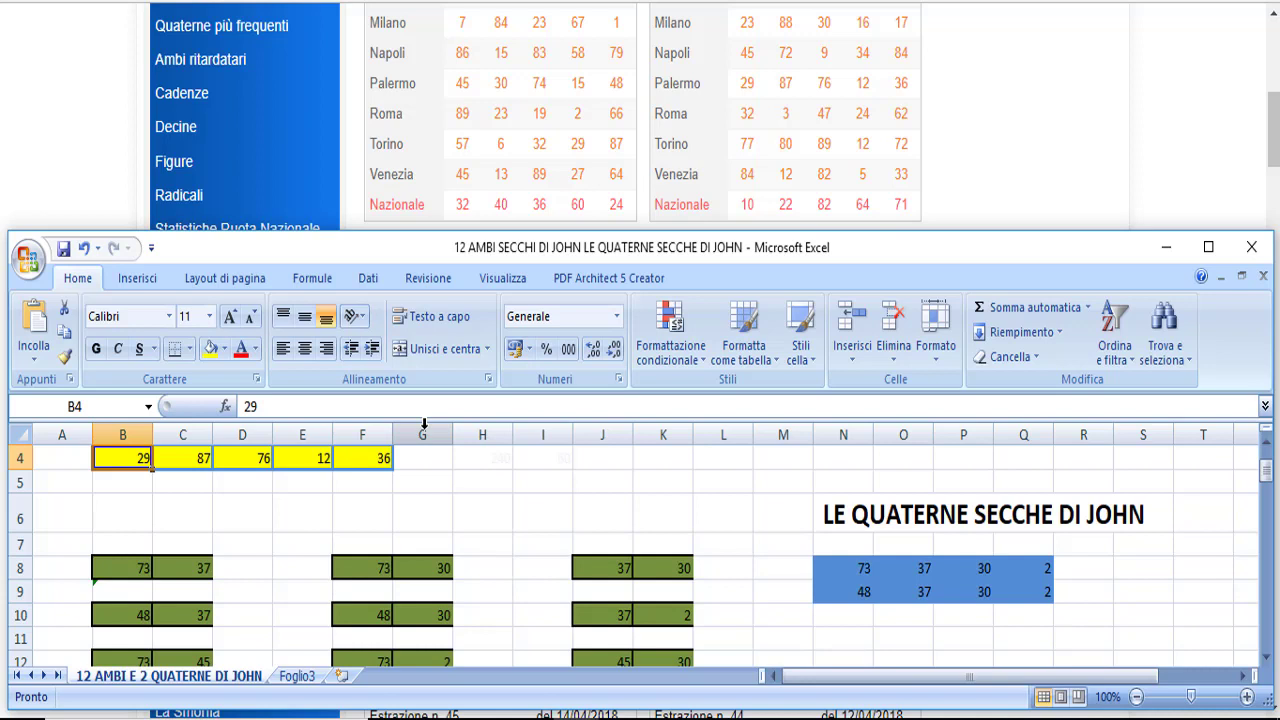
{"action": "type", "text": "77"}
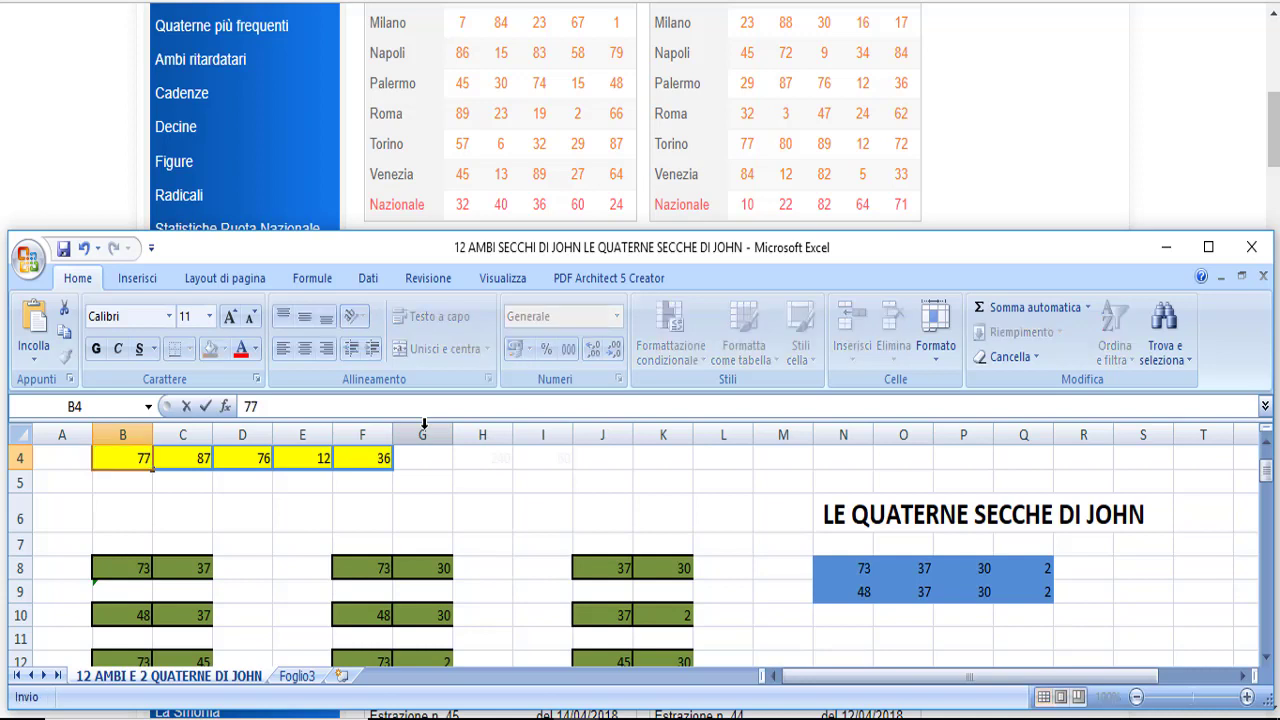
{"action": "key", "text": "Tab"}
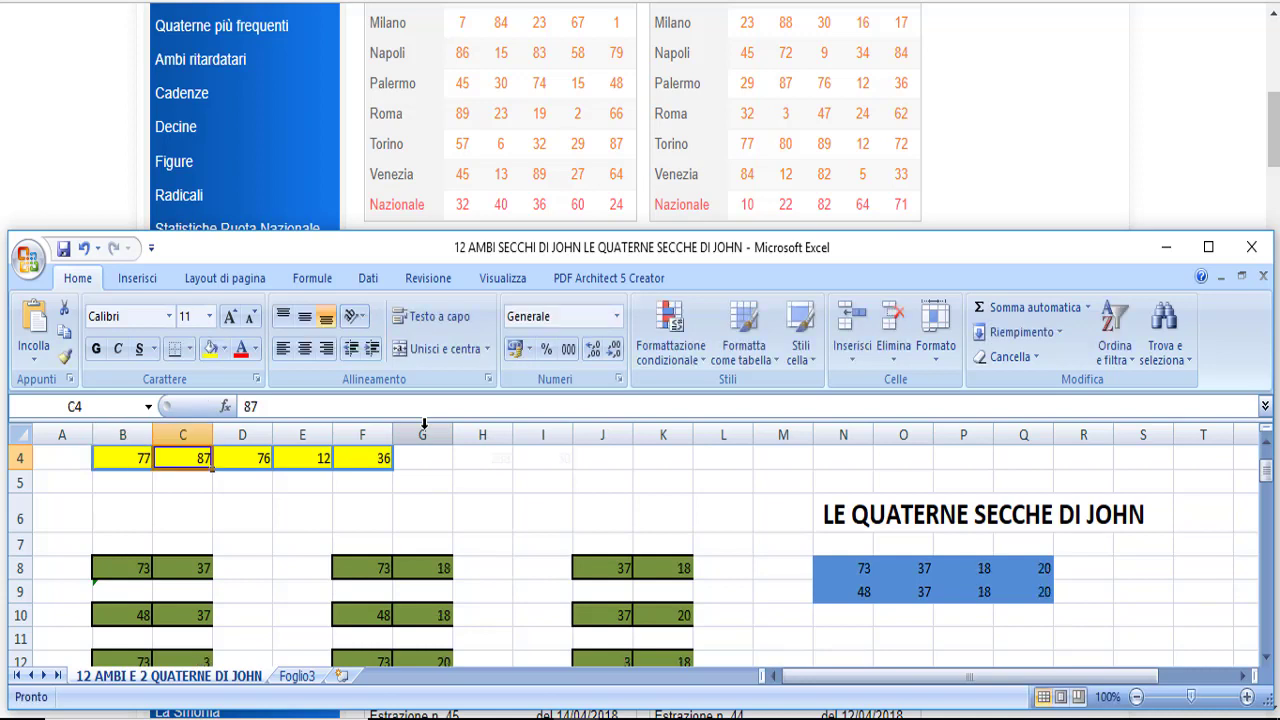
{"action": "type", "text": "80"}
{"action": "key", "text": "Tab"}
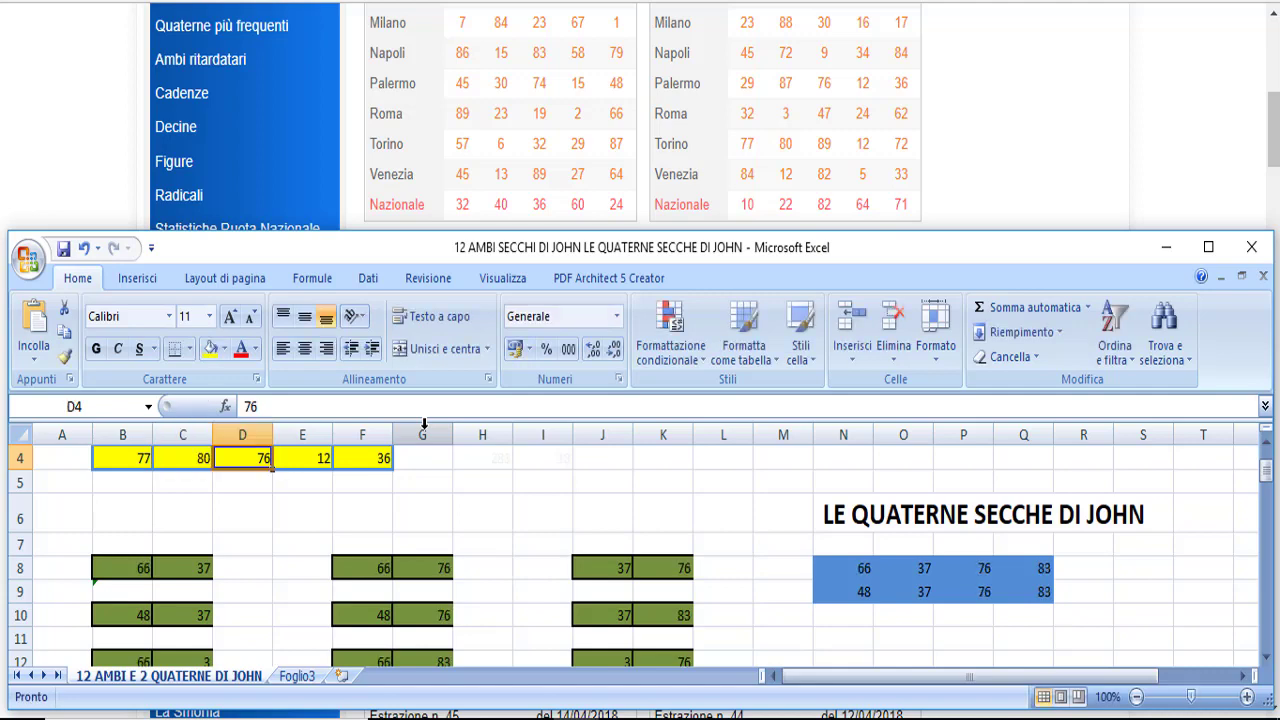
{"action": "type", "text": "89"}
{"action": "key", "text": "Tab"}
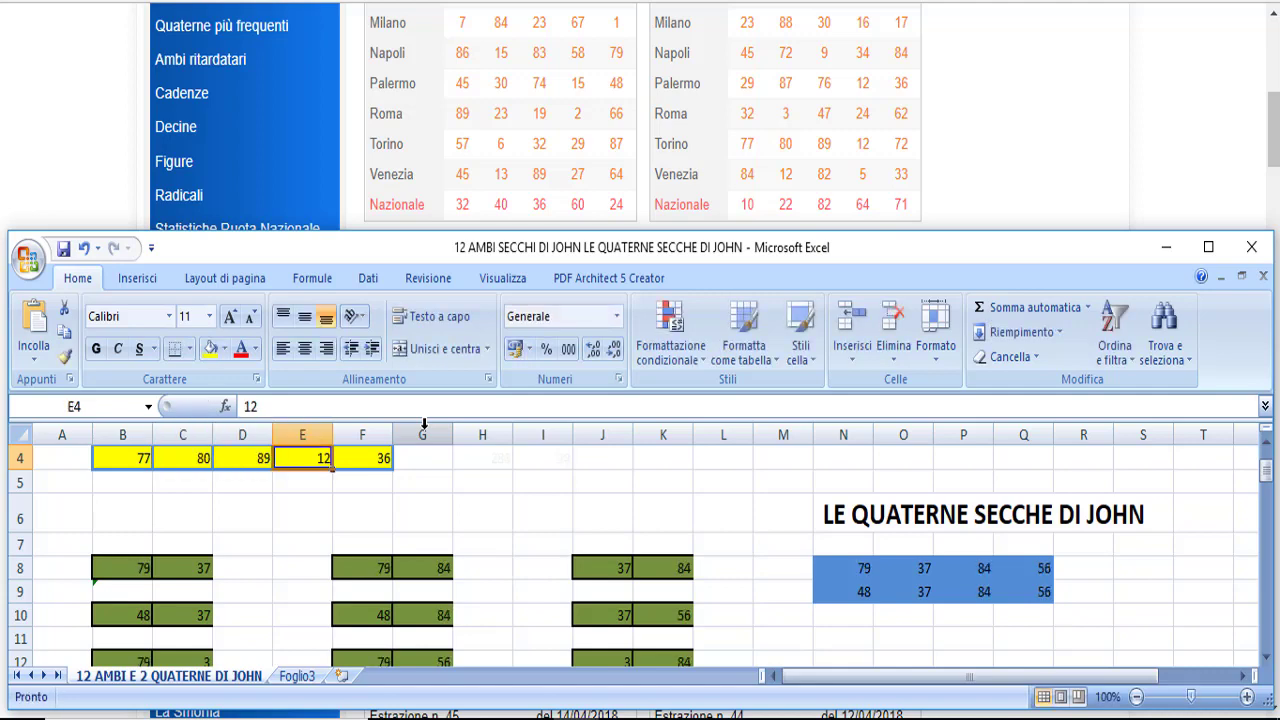
{"action": "type", "text": "12"}
{"action": "key", "text": "Tab"}
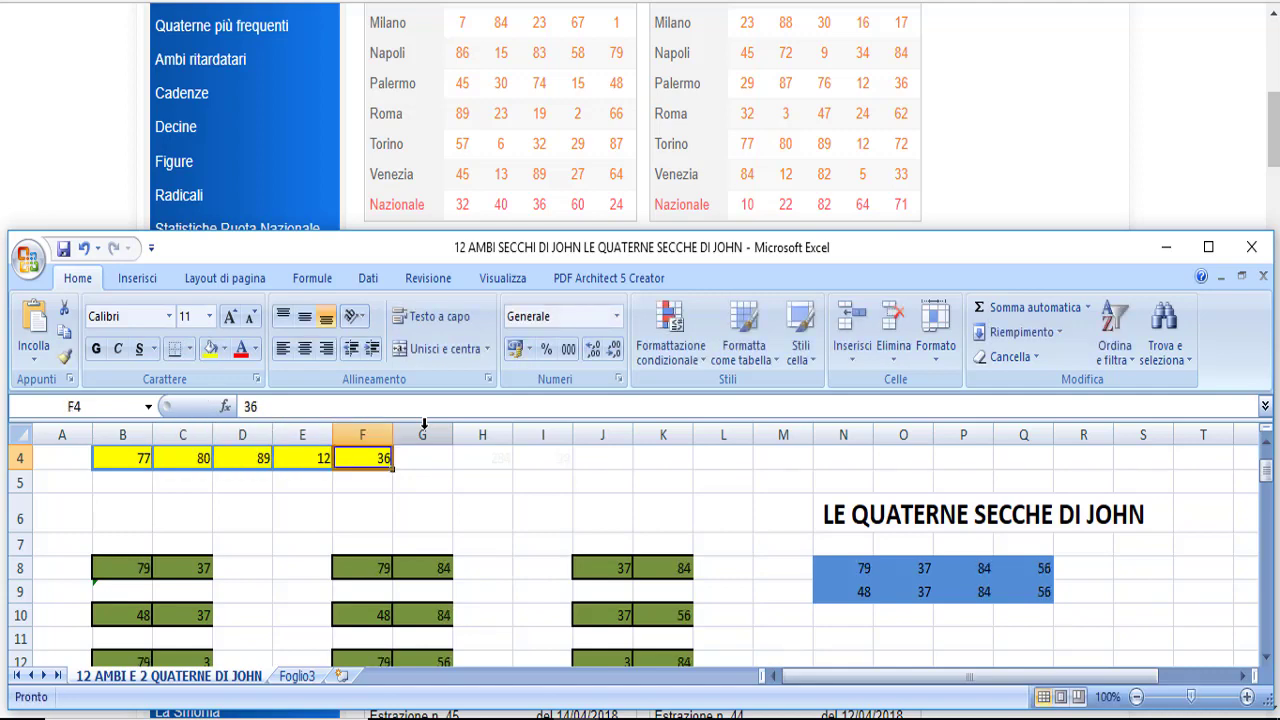
{"action": "type", "text": "72"}
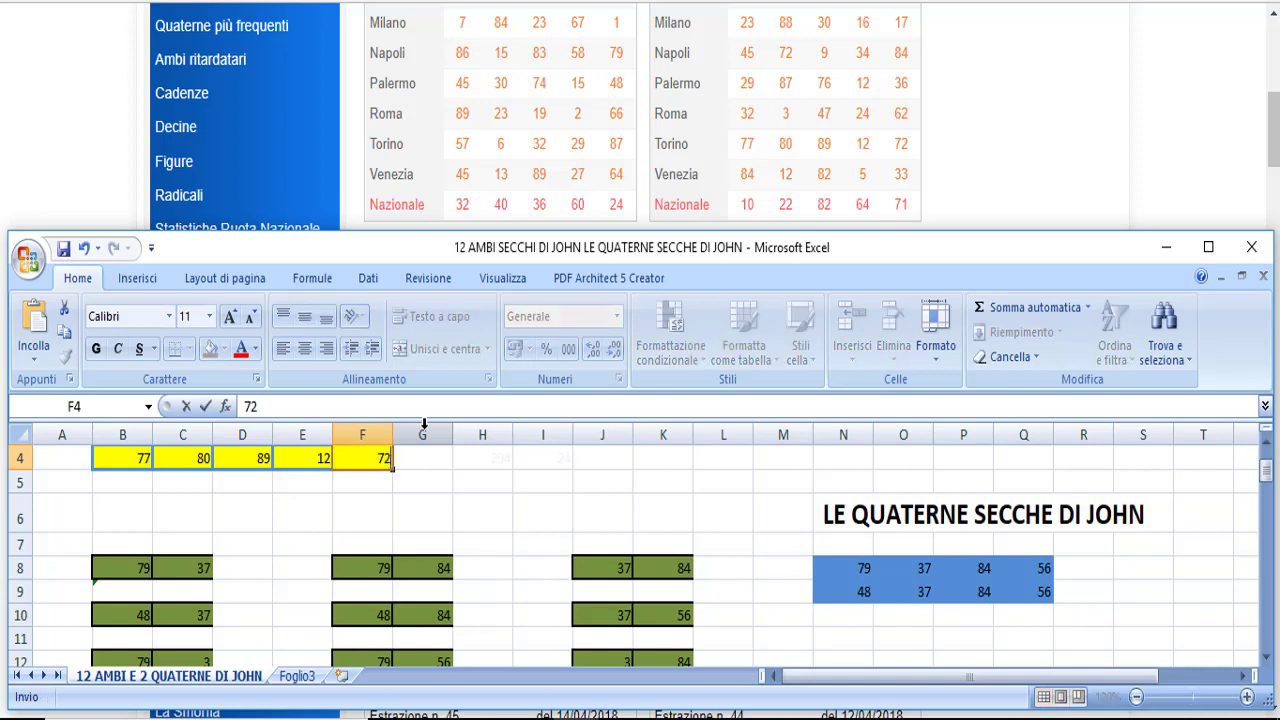
{"action": "key", "text": "Return"}
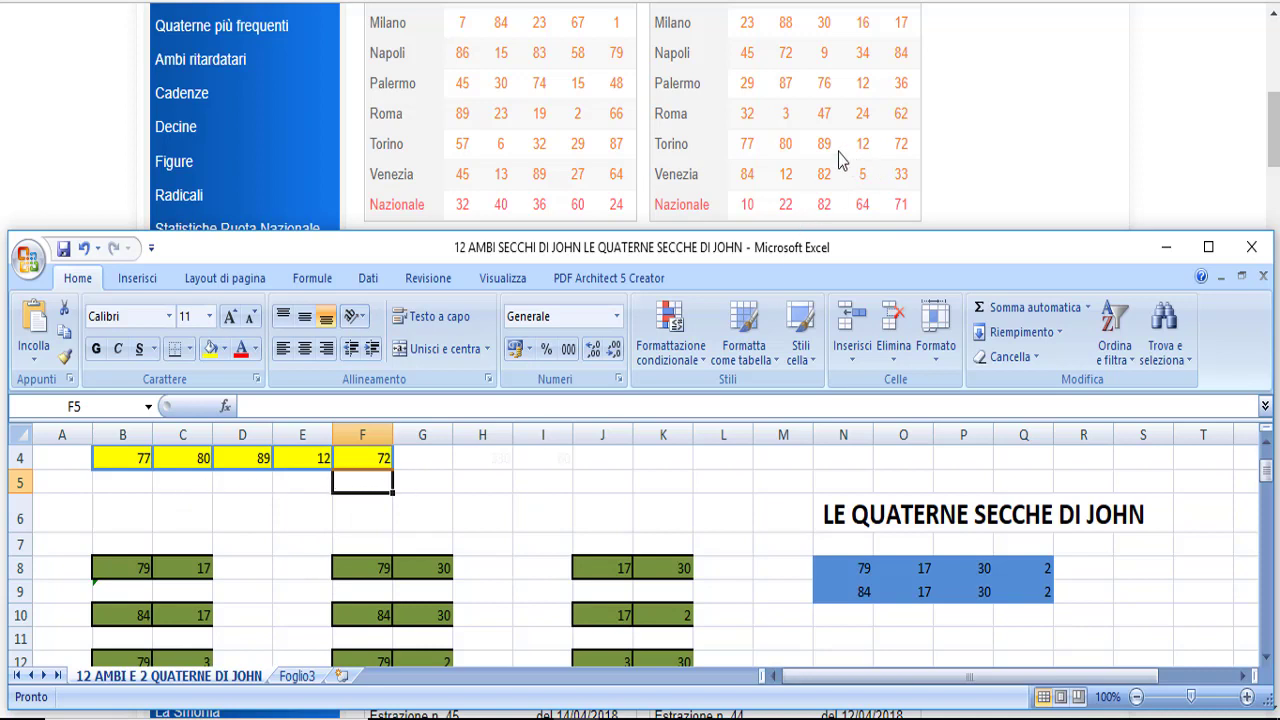
Compare the twelve generated pairs and the two four-number sets with Torino's next draw
{"action": "scroll", "coordinate": [480, 518], "scroll_direction": "down", "scroll_amount": 9}
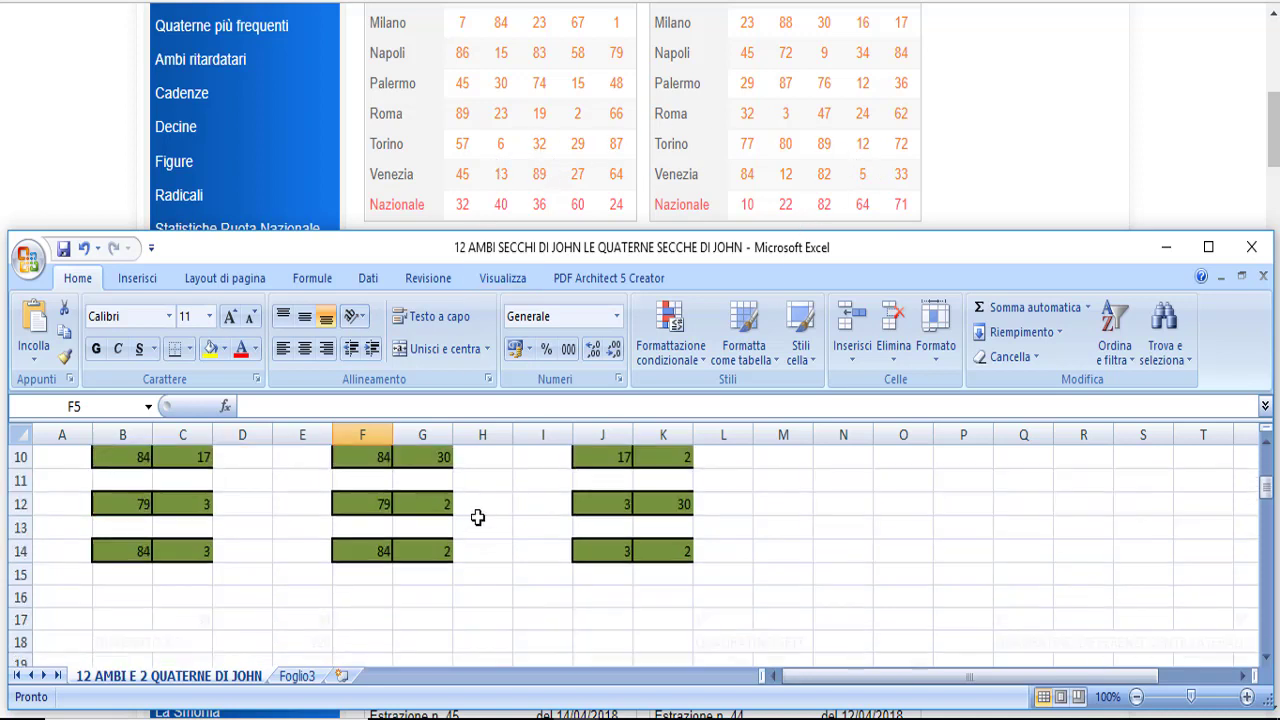
{"action": "scroll", "coordinate": [480, 518], "scroll_direction": "up", "scroll_amount": 8}
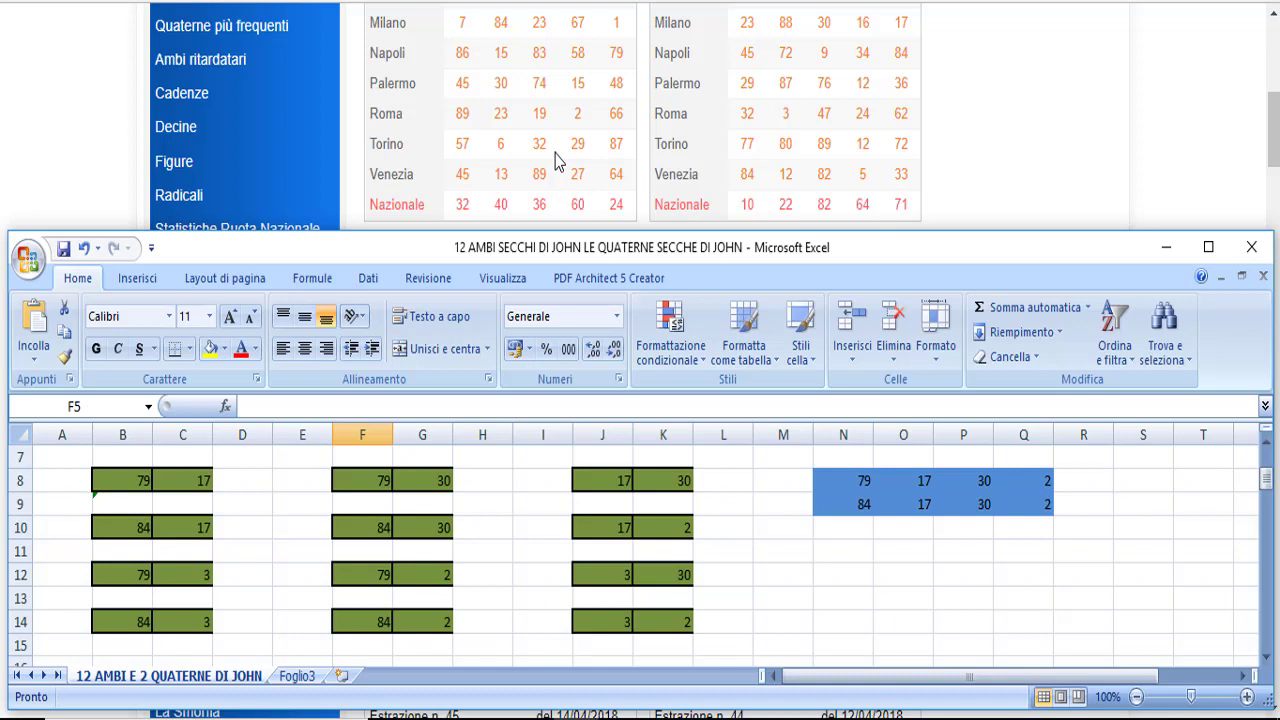
{"action": "scroll", "coordinate": [277, 563], "scroll_direction": "up", "scroll_amount": 2}
Replace the numbers in B4 to F4 with Venezia's draw 84, 12, 82, 5 and 33, and compare the generated pairs with its next draw
{"action": "left_click", "coordinate": [133, 573]}
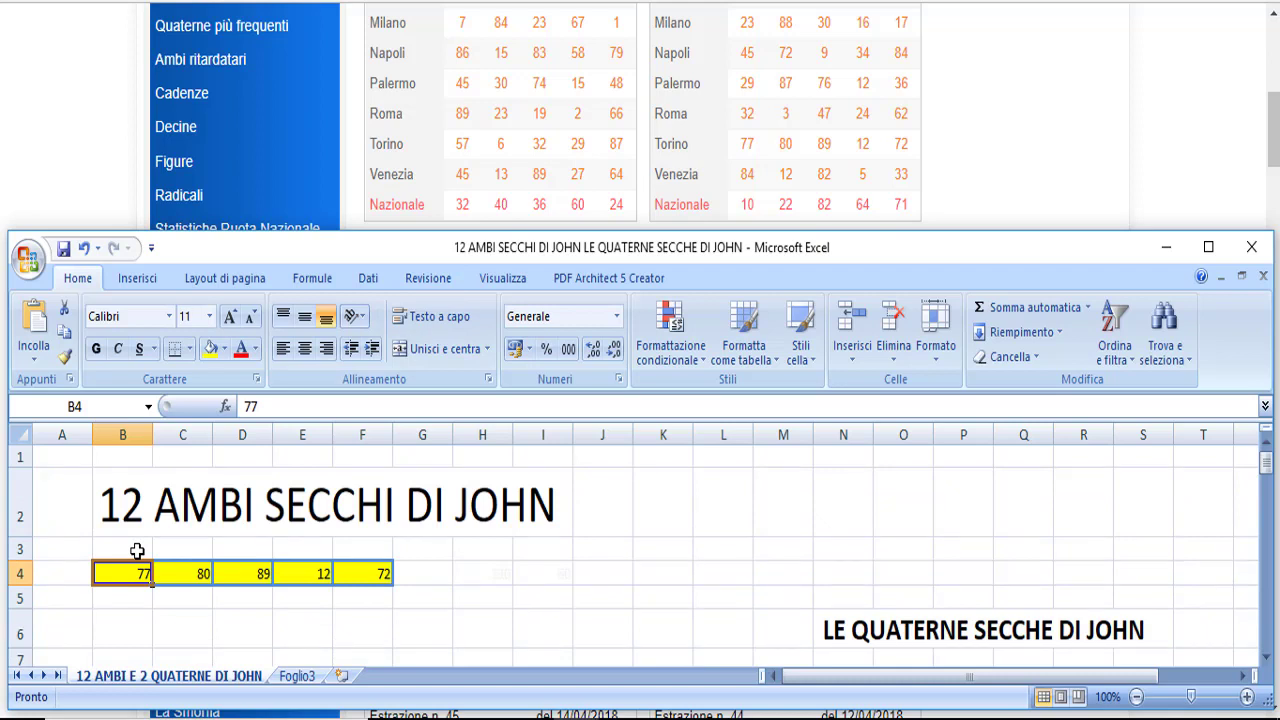
{"action": "type", "text": "84"}
{"action": "key", "text": "Tab"}
{"action": "type", "text": "12"}
{"action": "key", "text": "Tab"}
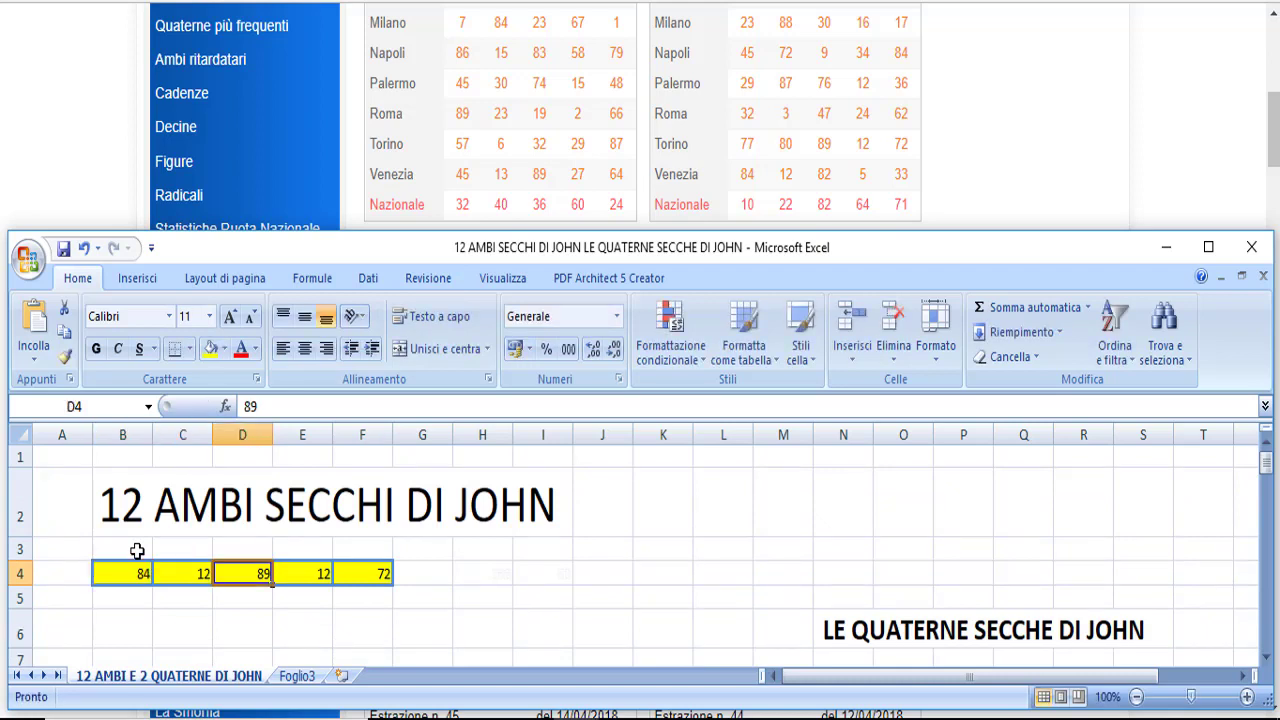
{"action": "type", "text": "82"}
{"action": "key", "text": "Tab"}
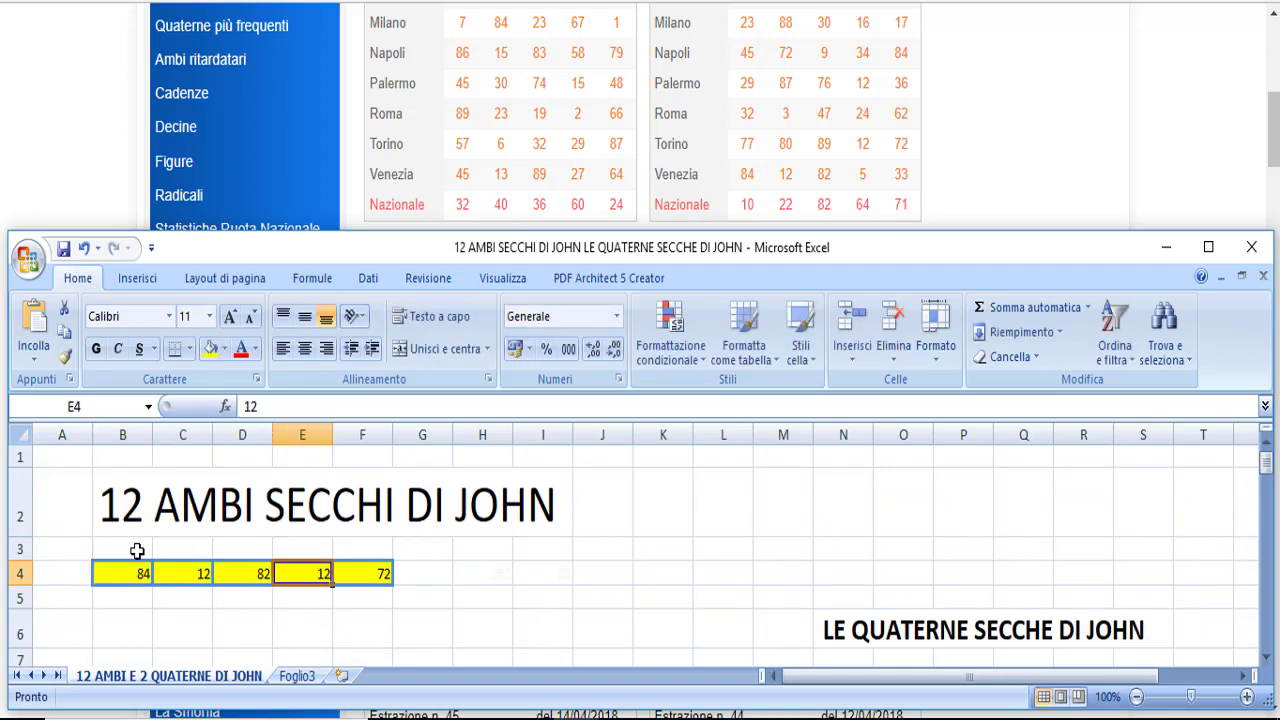
{"action": "type", "text": "5"}
{"action": "key", "text": "Tab"}
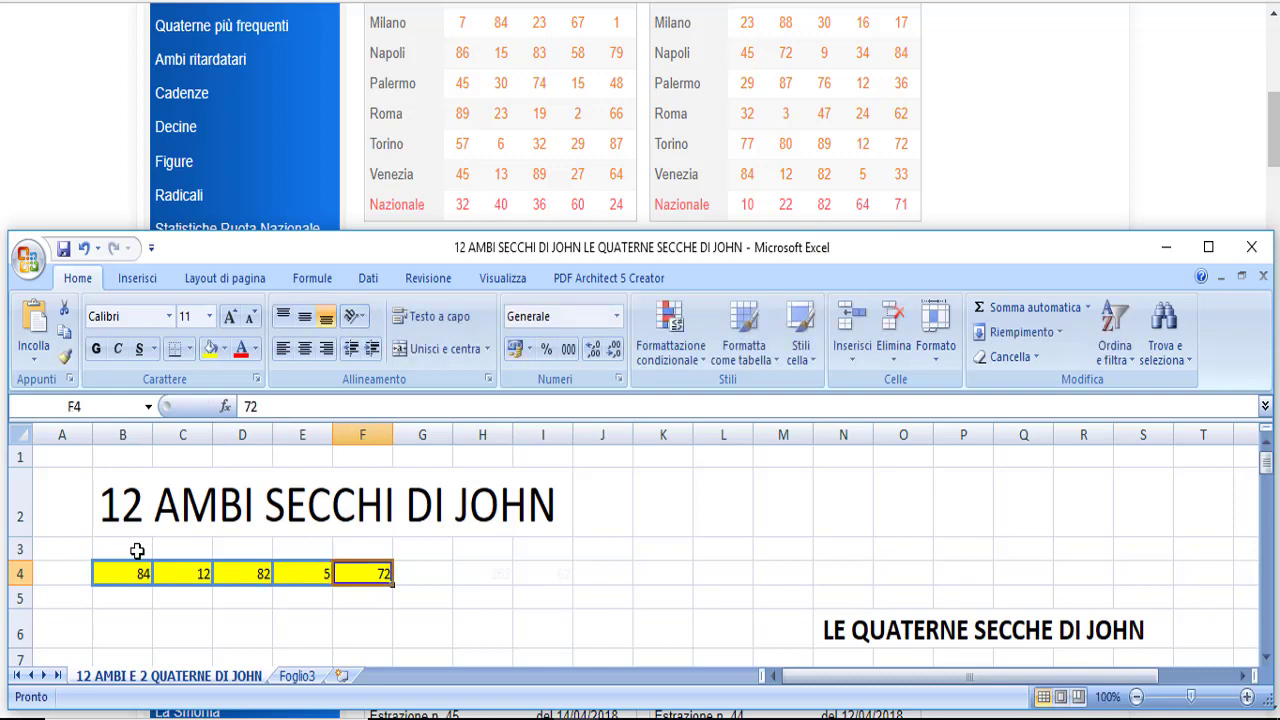
{"action": "type", "text": "33"}
{"action": "key", "text": "Return"}
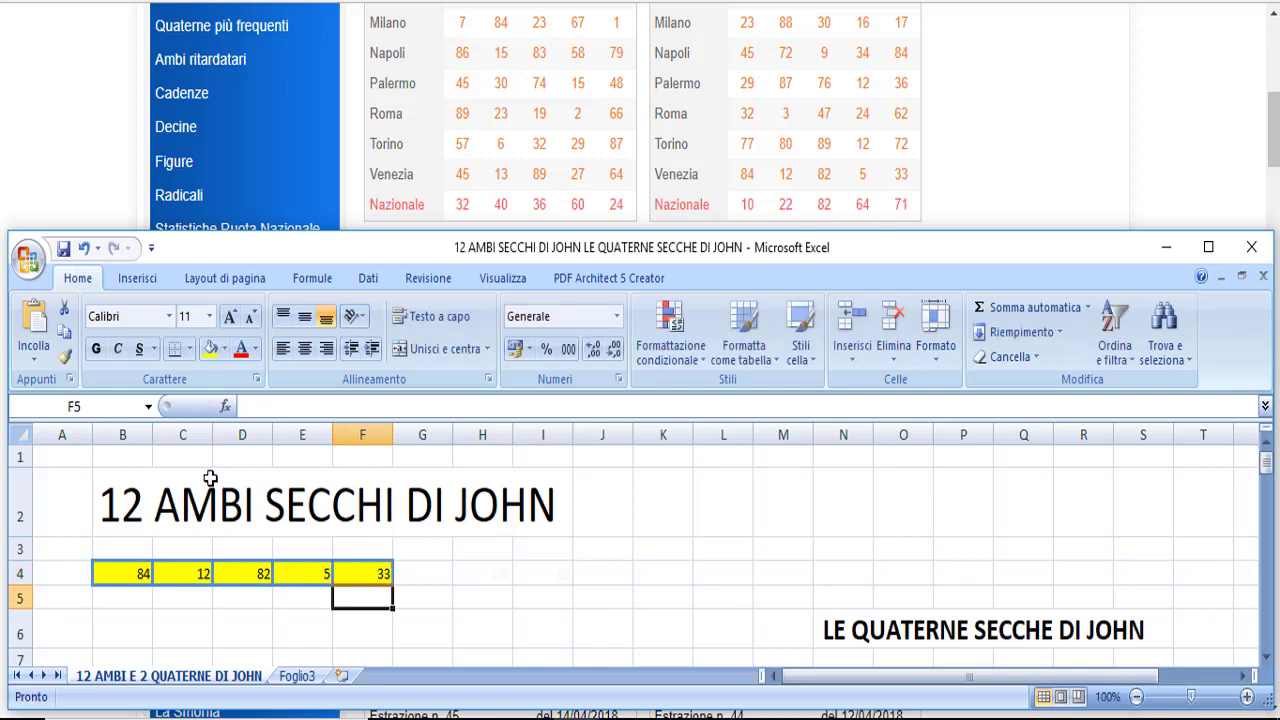
{"action": "scroll", "coordinate": [274, 608], "scroll_direction": "down", "scroll_amount": 2}
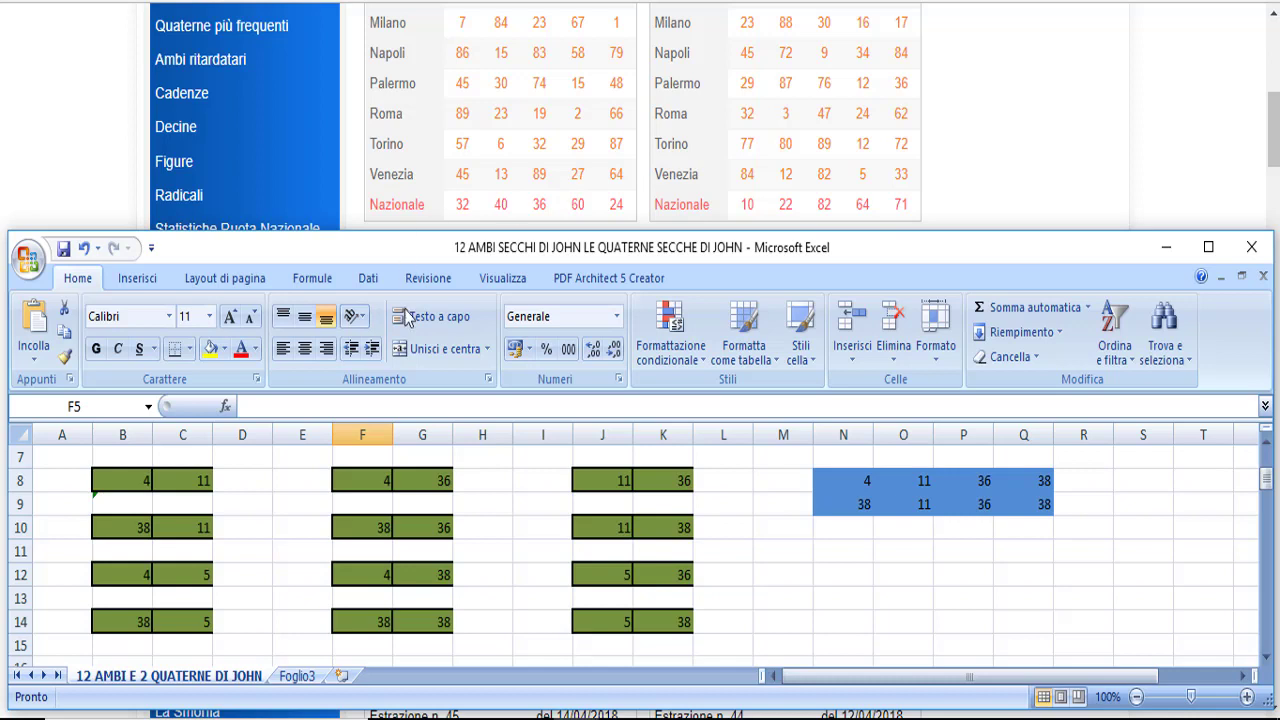
Replace the numbers in B4 to F4 with the Nazionale draw 10, 22, 82, 64 and 71
{"action": "scroll", "coordinate": [246, 537], "scroll_direction": "up", "scroll_amount": 1}
{"action": "left_click", "coordinate": [109, 460]}
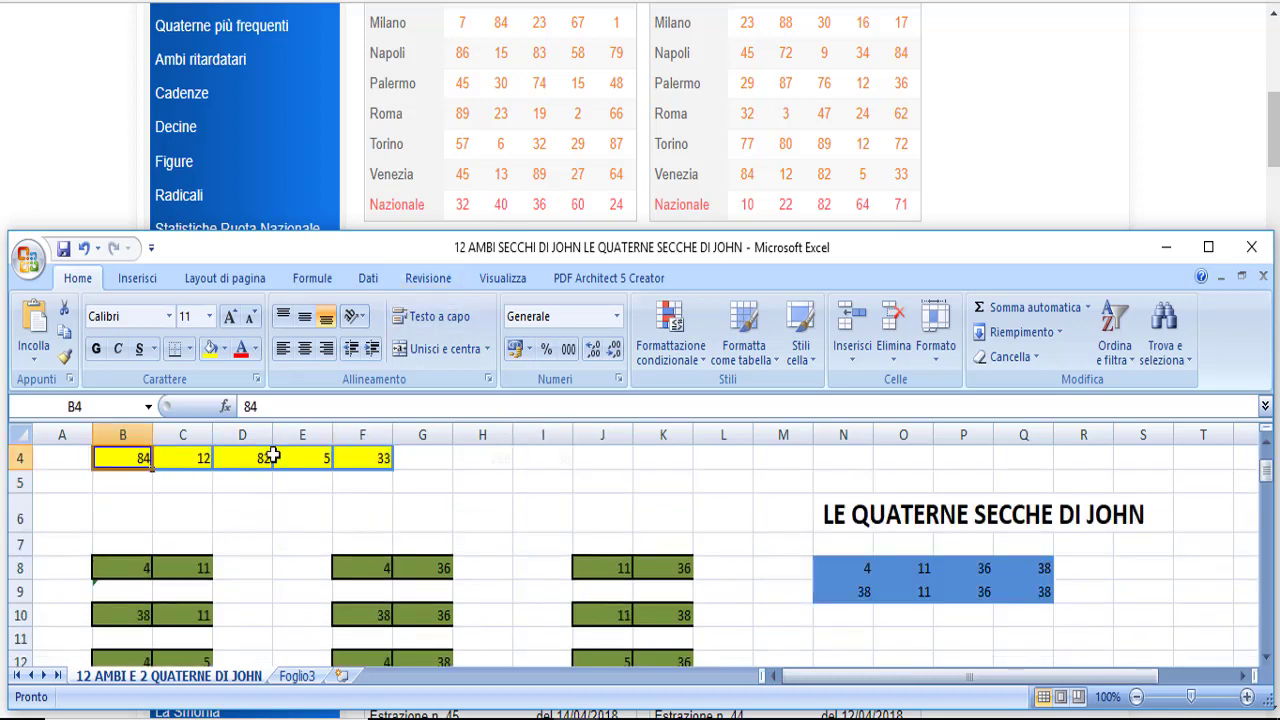
{"action": "type", "text": "10"}
{"action": "key", "text": "Tab"}
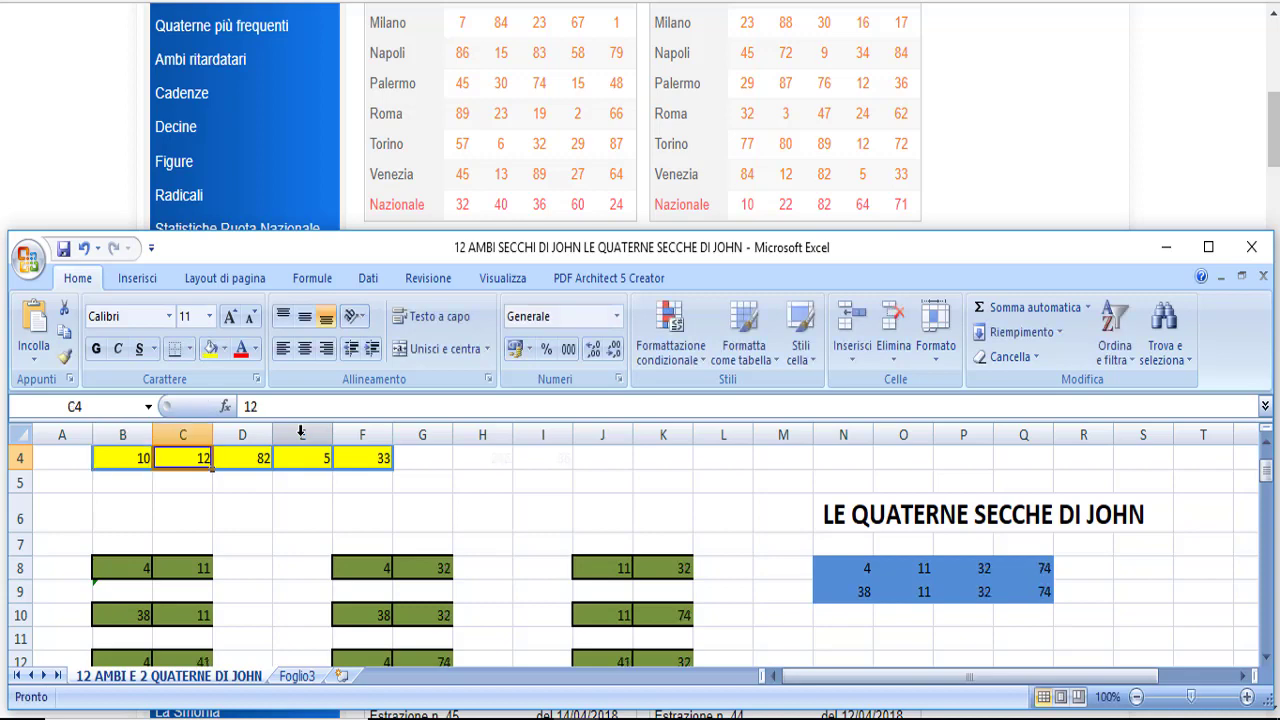
{"action": "type", "text": "22"}
{"action": "key", "text": "Tab"}
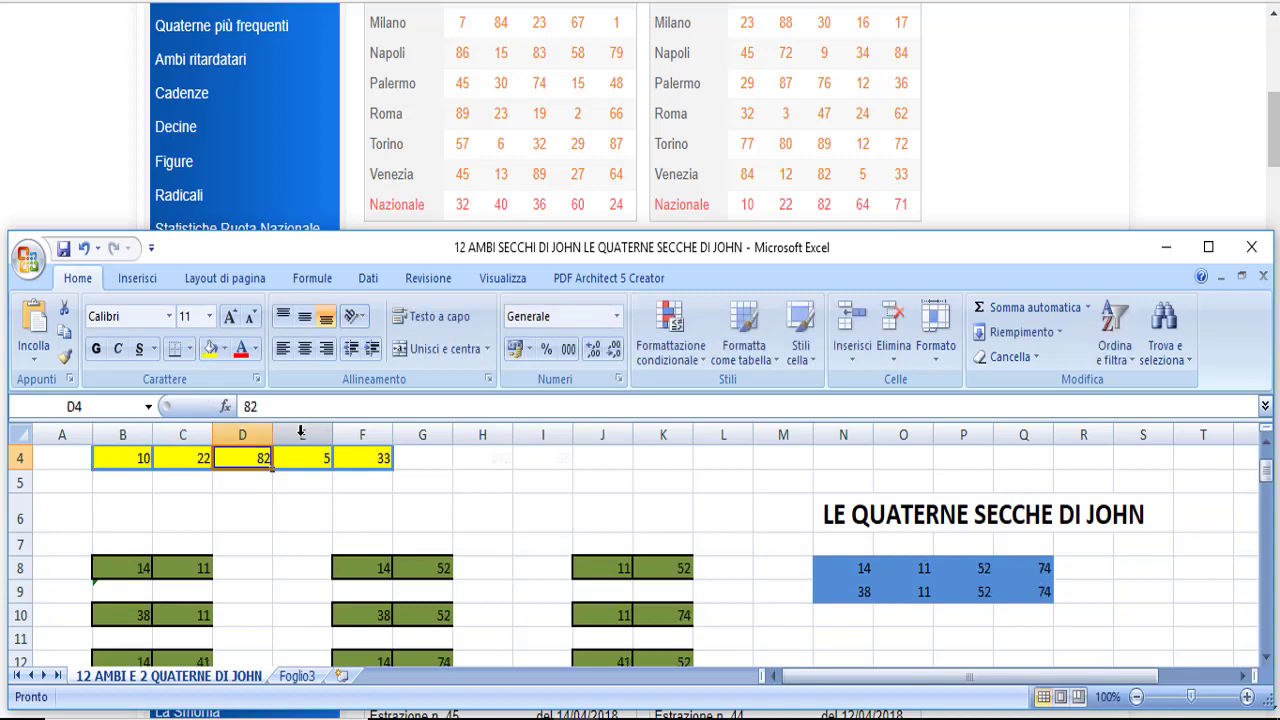
{"action": "type", "text": "82"}
{"action": "key", "text": "Tab"}
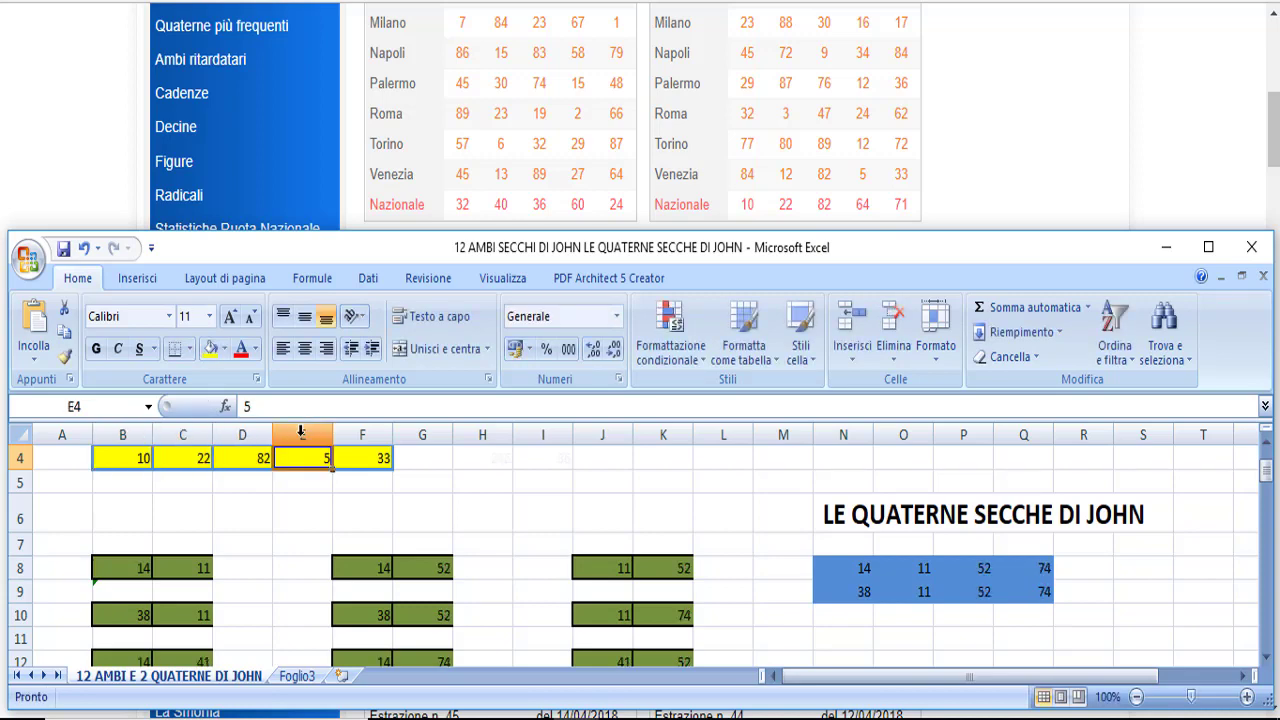
{"action": "type", "text": "64"}
{"action": "key", "text": "Tab"}
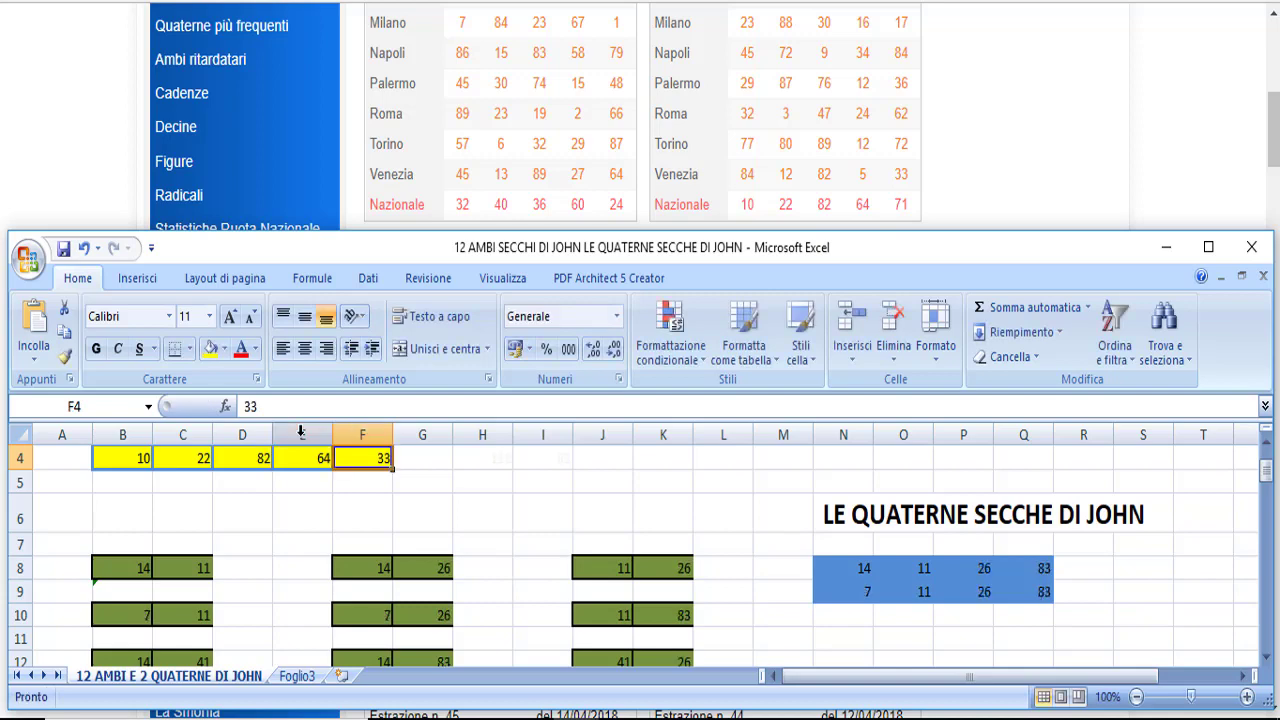
{"action": "type", "text": "71"}
{"action": "key", "text": "Return"}
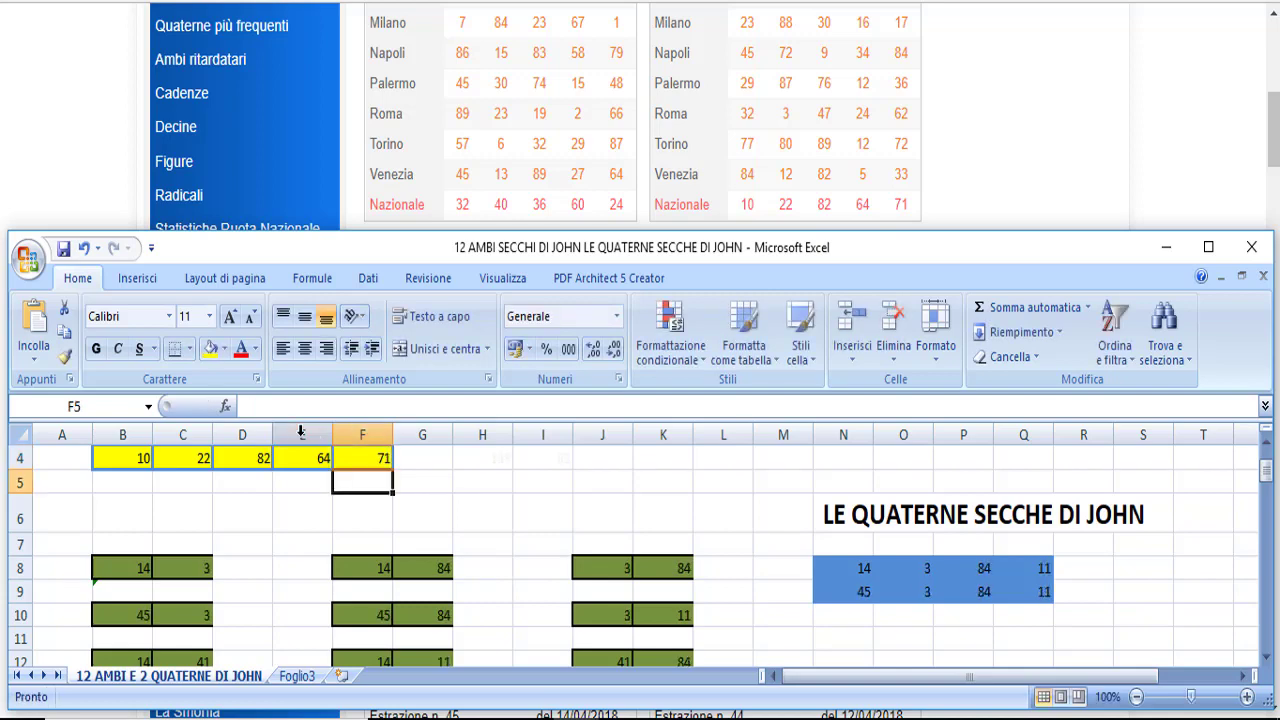
Compare the generated pairs and four-number sets with the next Nazionale draw
{"action": "scroll", "coordinate": [320, 465], "scroll_direction": "down", "scroll_amount": 2}
{"action": "scroll", "coordinate": [300, 543], "scroll_direction": "up", "scroll_amount": 1}
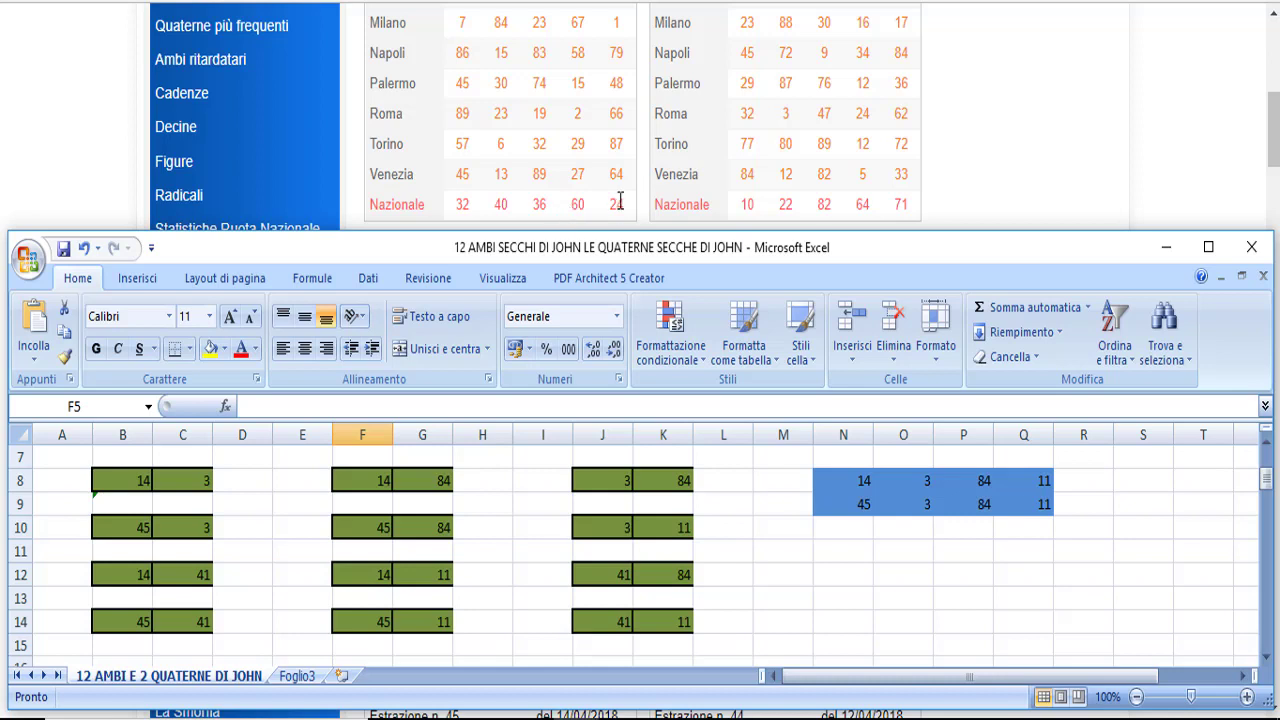
{"action": "scroll", "coordinate": [362, 560], "scroll_direction": "up", "scroll_amount": 2}
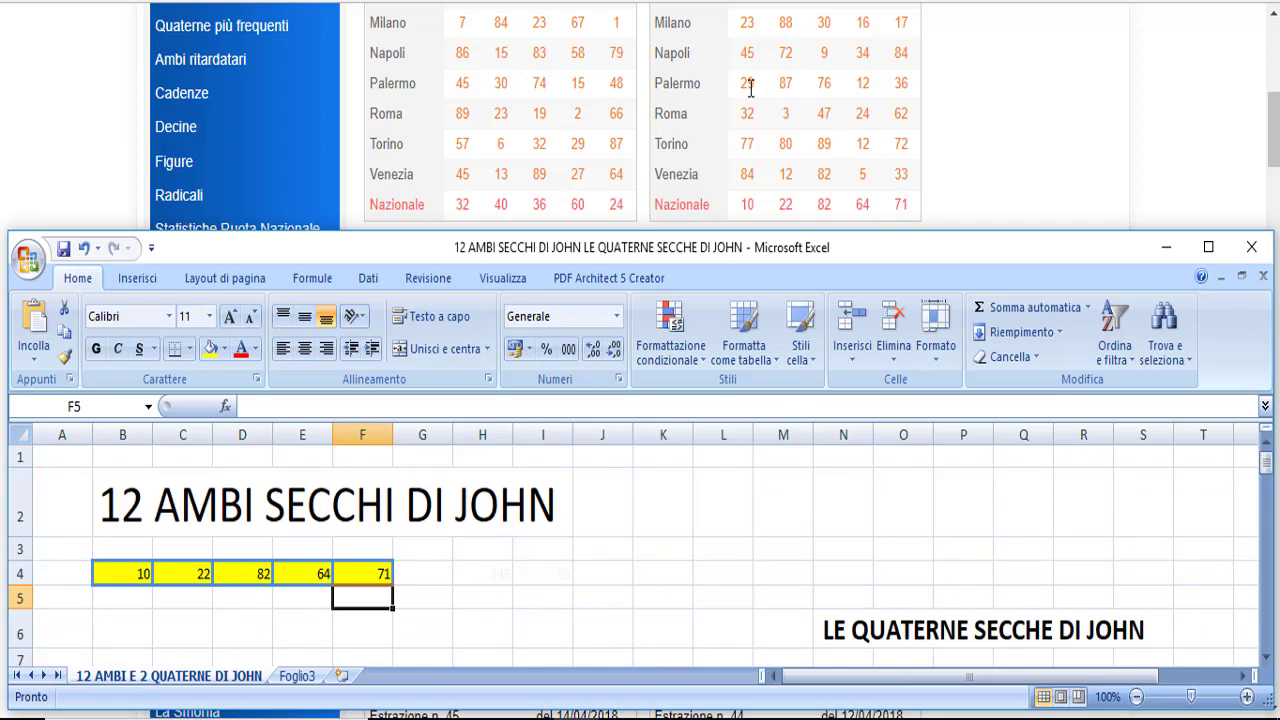
Replace the numbers in B4 to F4 with Palermo's draw 29, 87, 76, 12 and 36
{"action": "left_click", "coordinate": [128, 573]}
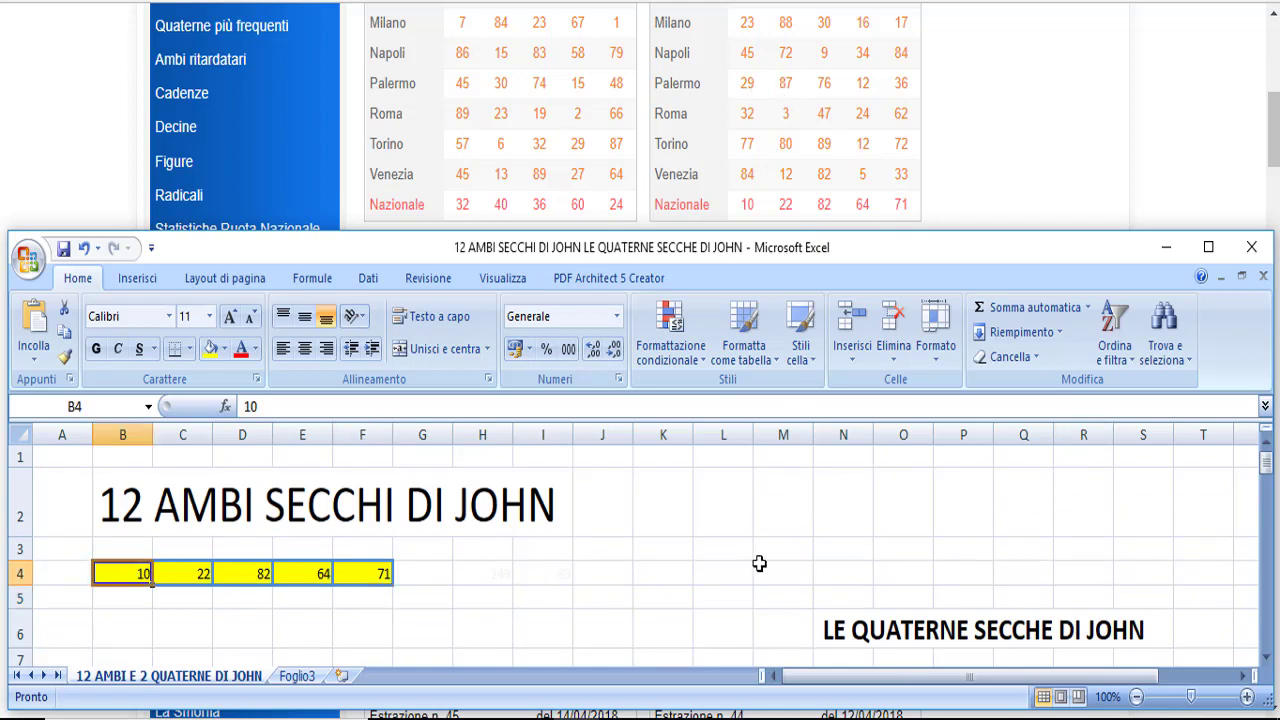
{"action": "scroll", "coordinate": [760, 563], "scroll_direction": "down", "scroll_amount": 1}
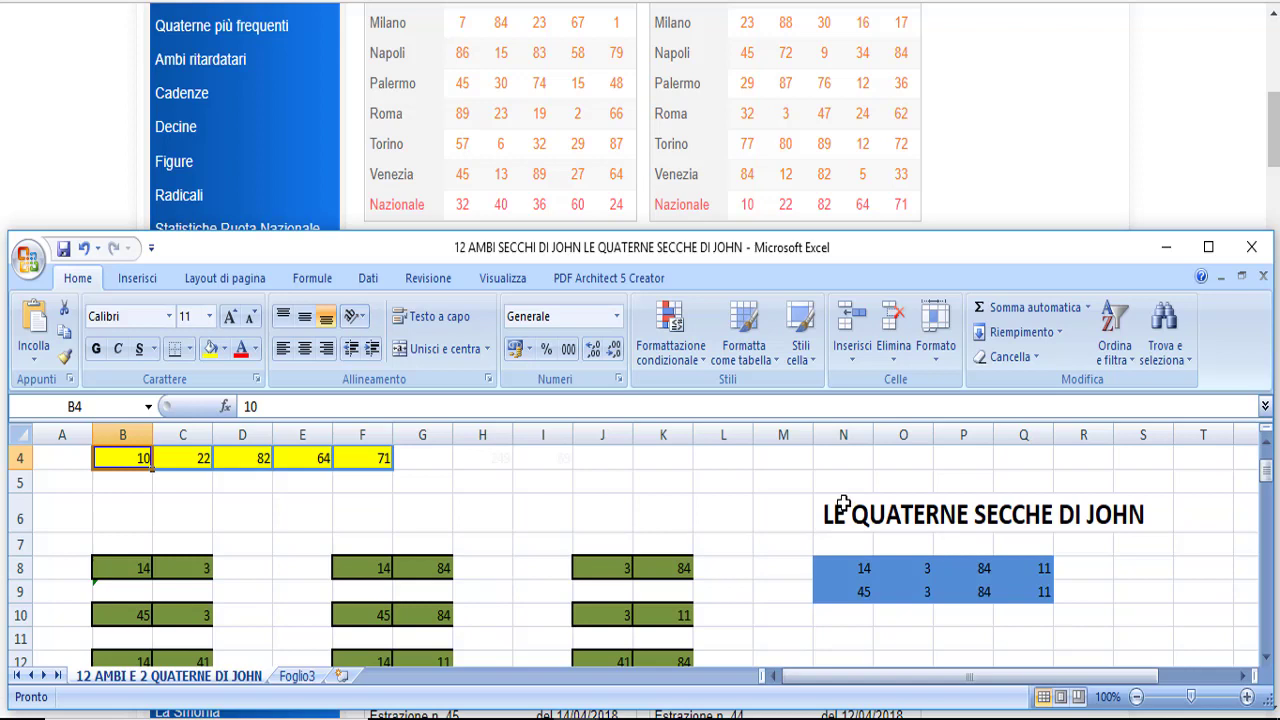
{"action": "type", "text": "29"}
{"action": "key", "text": "Tab"}
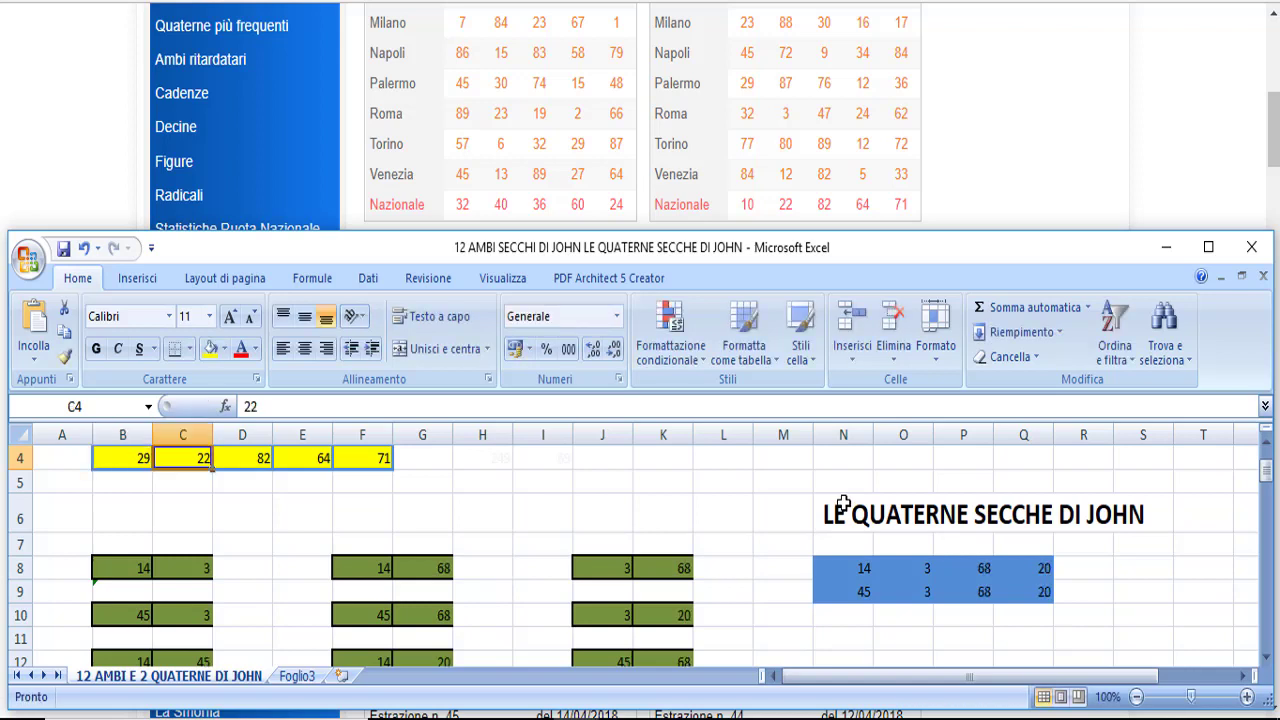
{"action": "type", "text": "87"}
{"action": "key", "text": "Tab"}
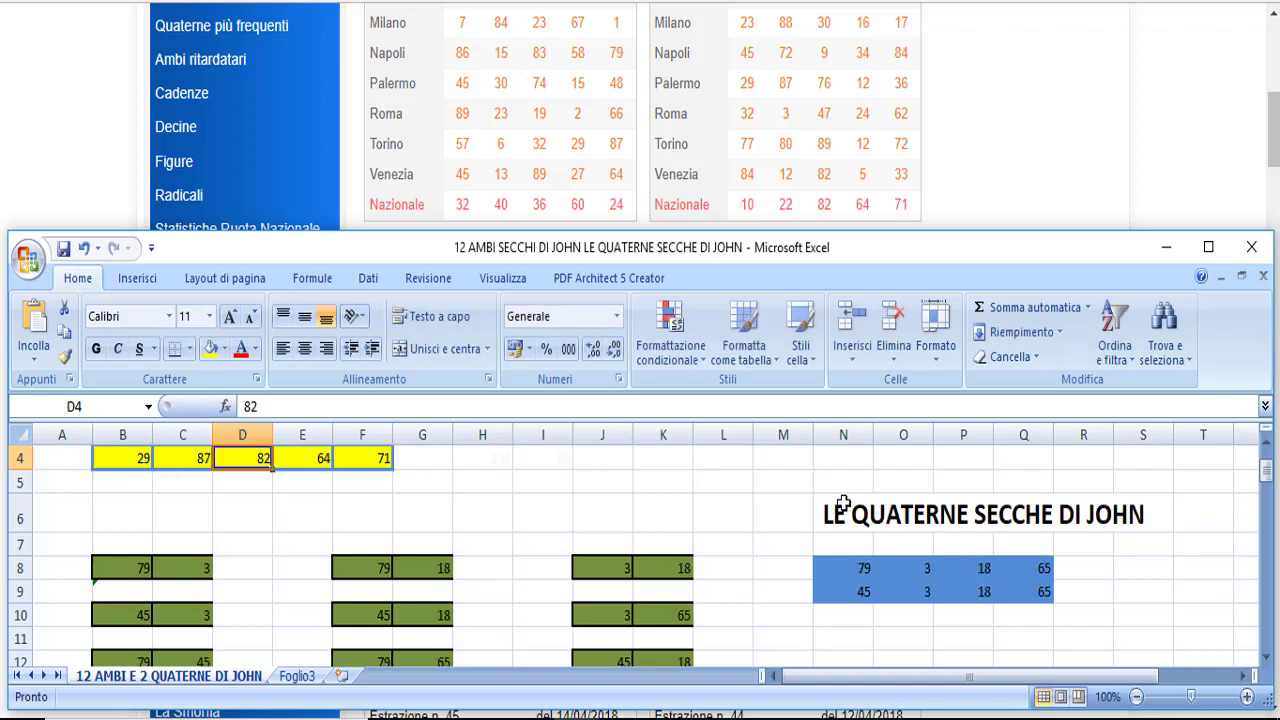
{"action": "type", "text": "76"}
{"action": "key", "text": "Tab"}
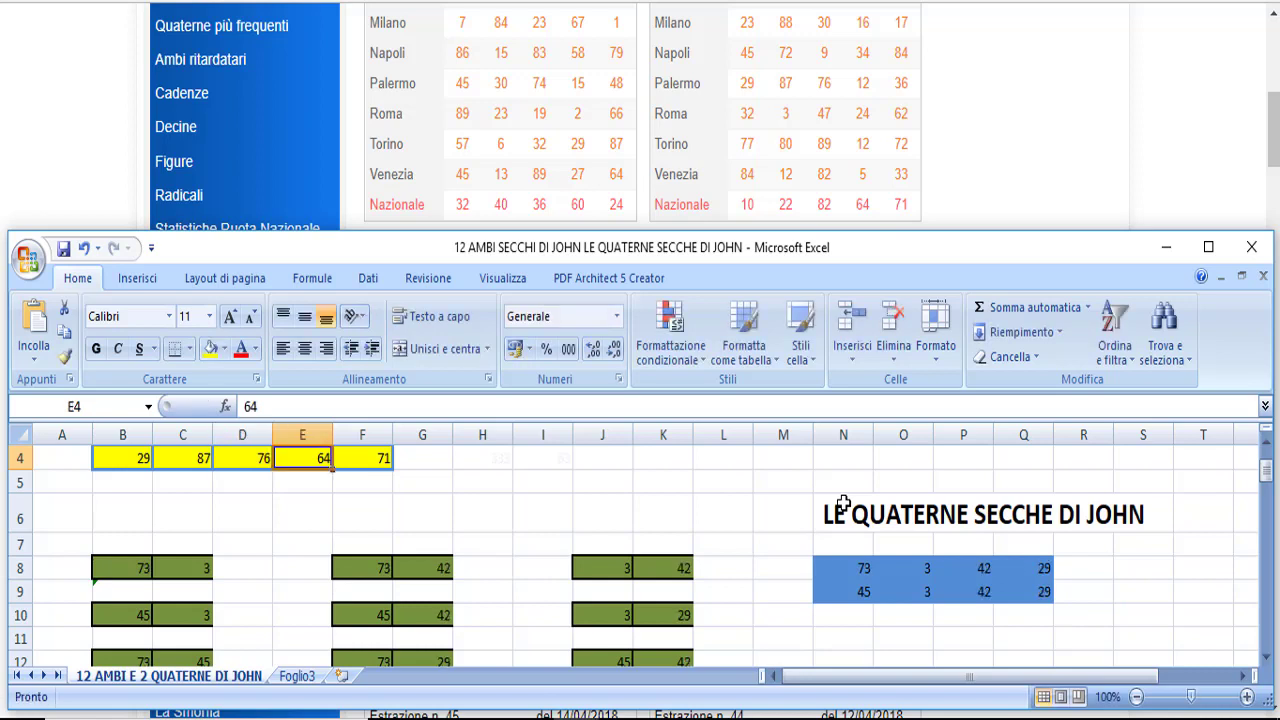
{"action": "type", "text": "12"}
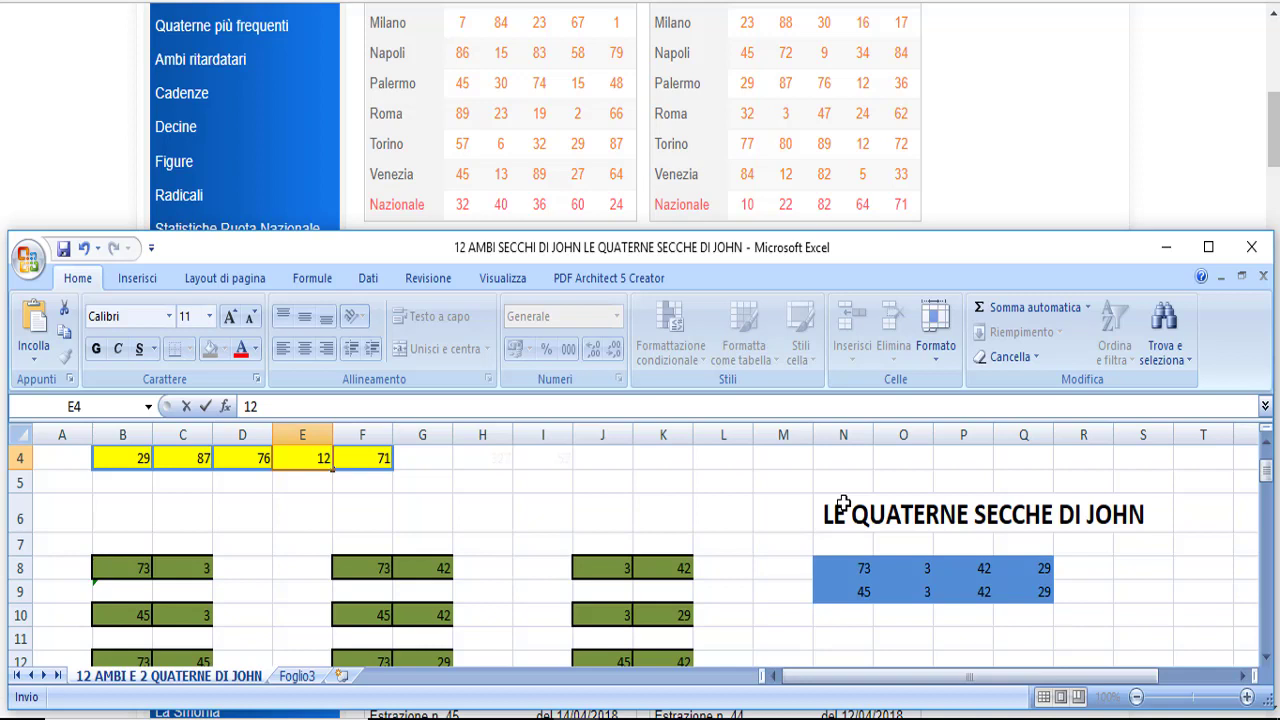
{"action": "key", "text": "Tab"}
{"action": "type", "text": "36"}
{"action": "key", "text": "Return"}
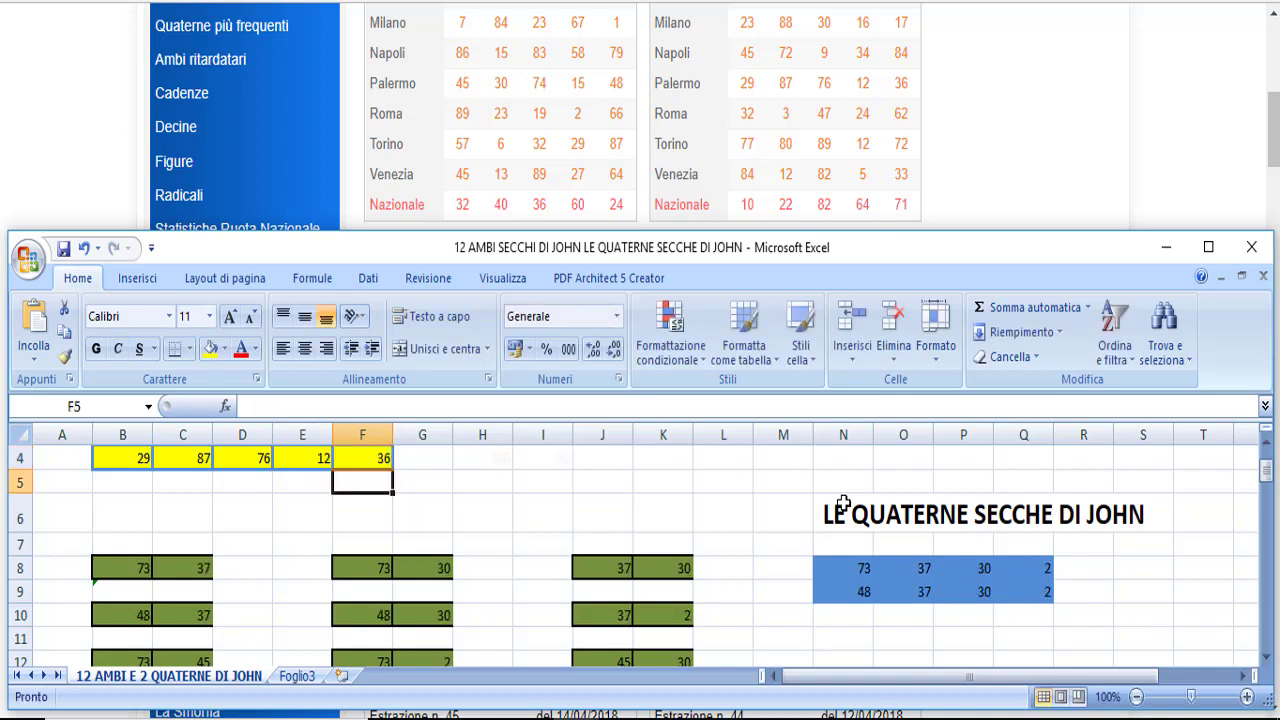
Compare the generated pairs with Palermo's next draw, checking those in B14:C14, F10:G10 and J12:K12
{"action": "scroll", "coordinate": [608, 549], "scroll_direction": "down", "scroll_amount": 1}
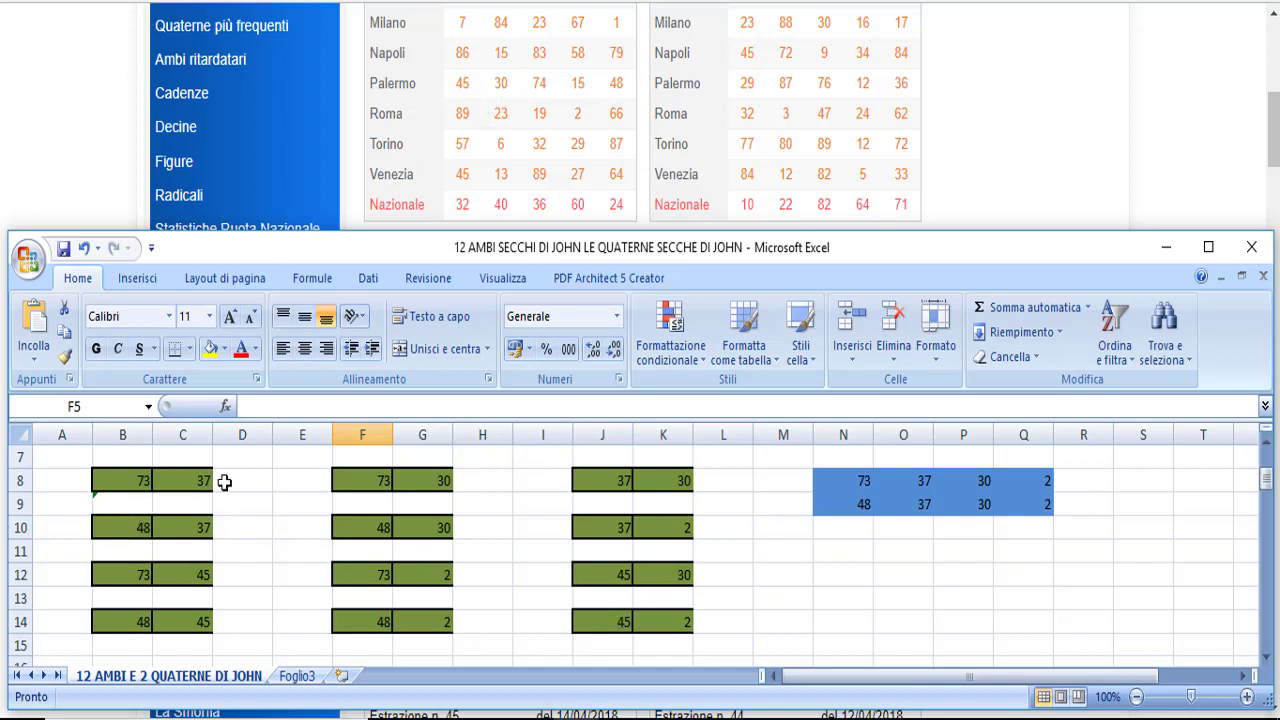
{"action": "left_click", "coordinate": [134, 622]}
{"action": "left_click", "coordinate": [190, 624]}
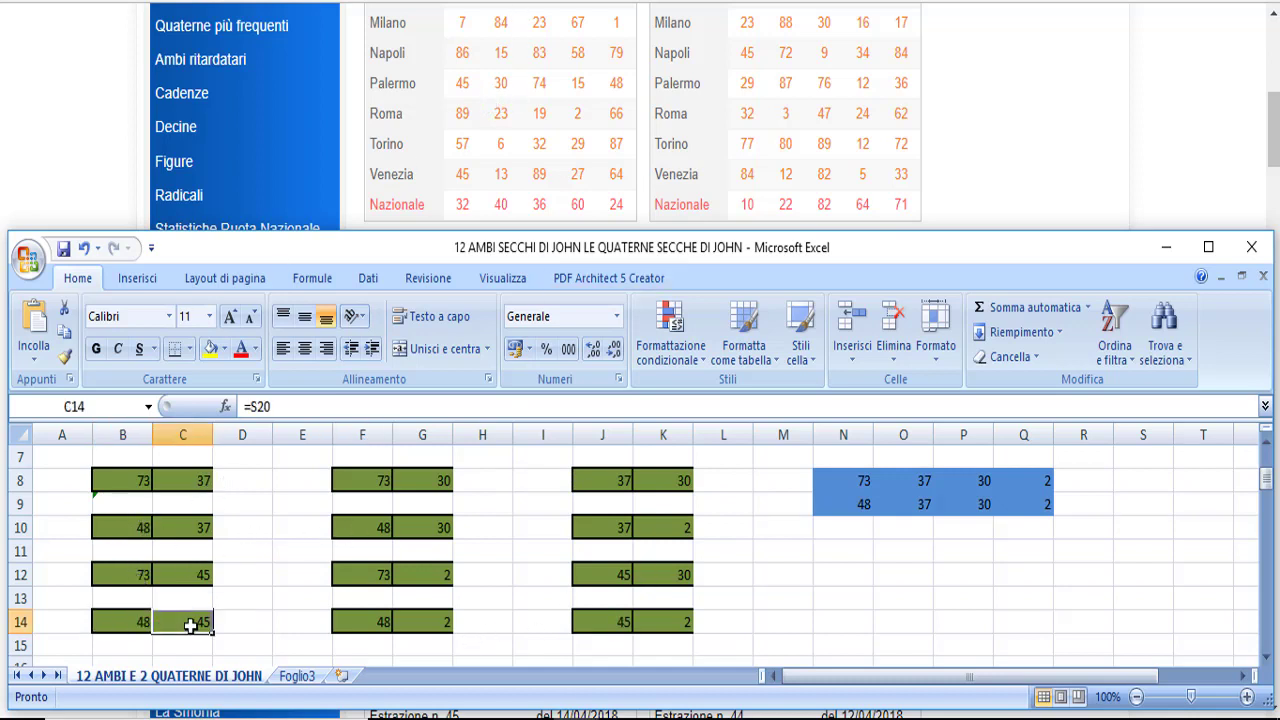
{"action": "left_click", "coordinate": [371, 526]}
{"action": "left_click", "coordinate": [423, 528]}
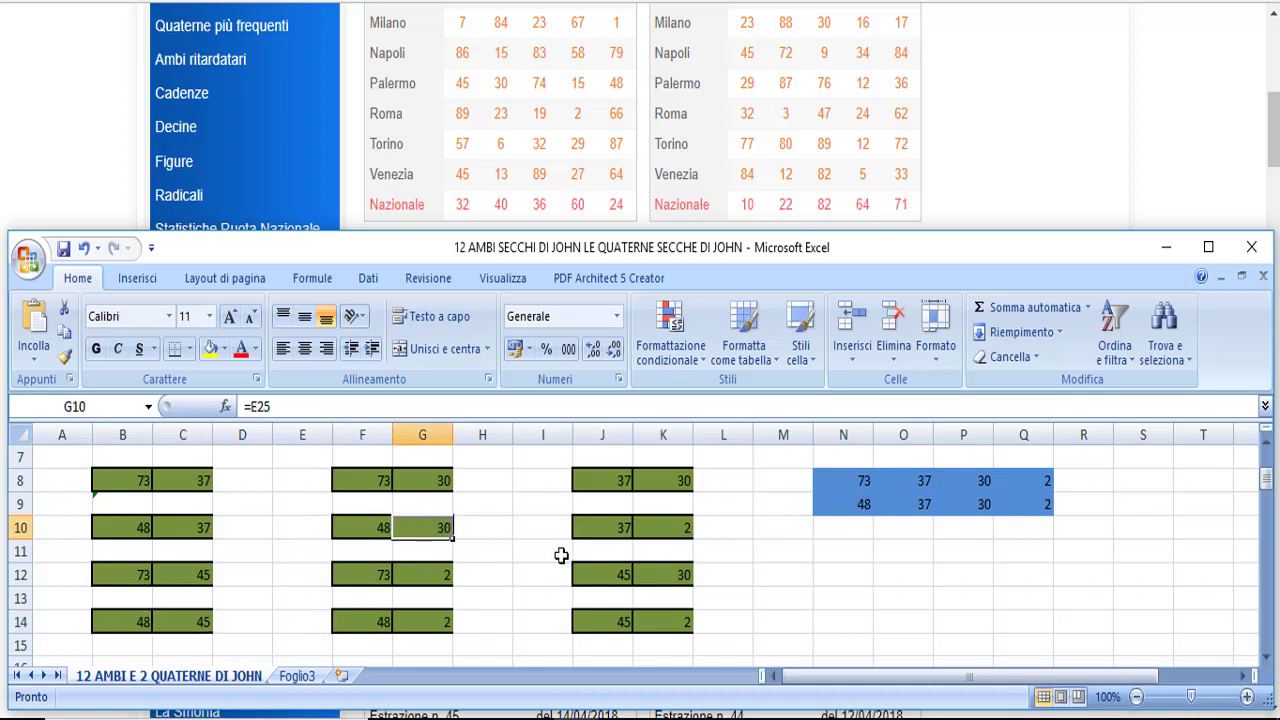
{"action": "left_click", "coordinate": [613, 570]}
{"action": "left_click", "coordinate": [680, 577]}
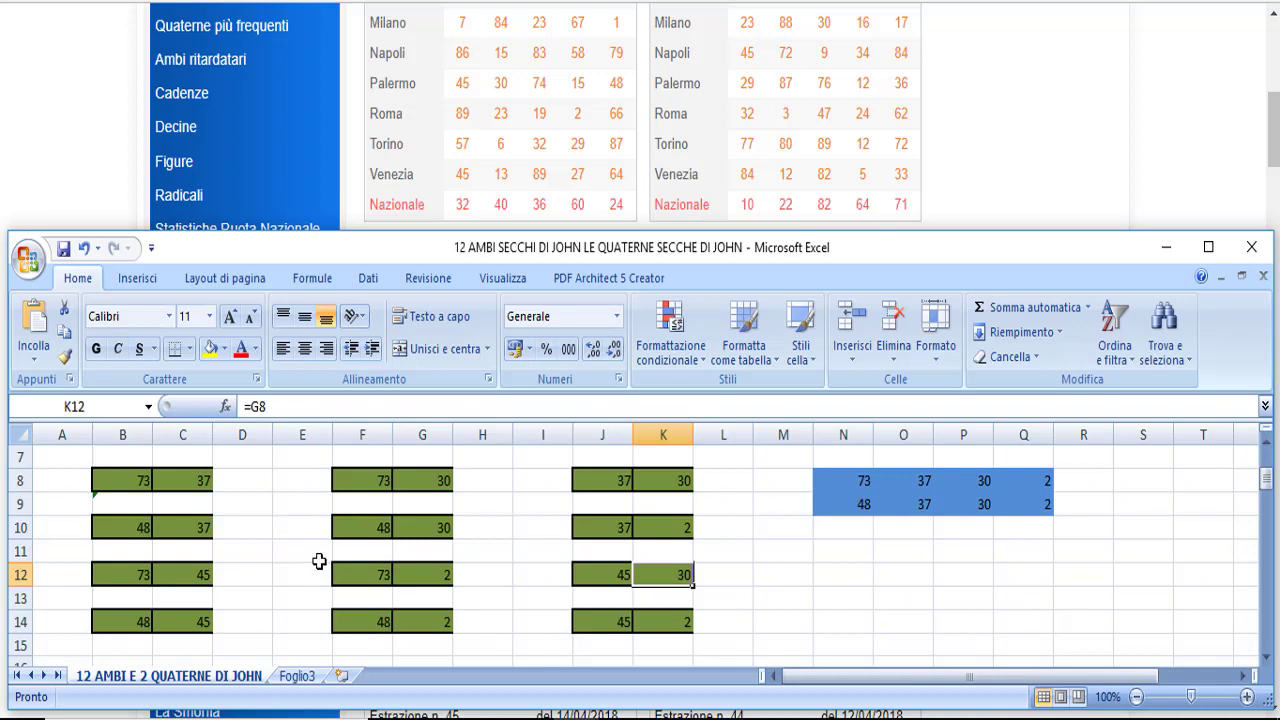
{"action": "scroll", "coordinate": [318, 562], "scroll_direction": "up", "scroll_amount": 1}
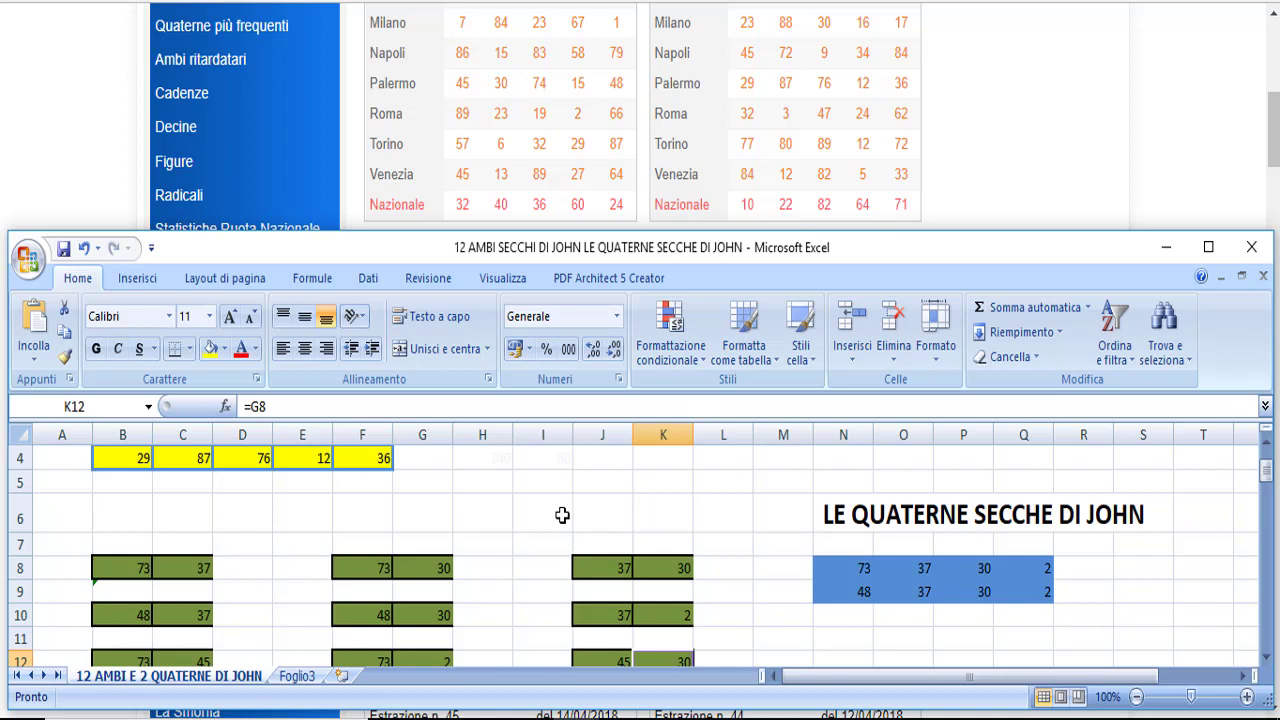
{"action": "left_click", "coordinate": [491, 485]}
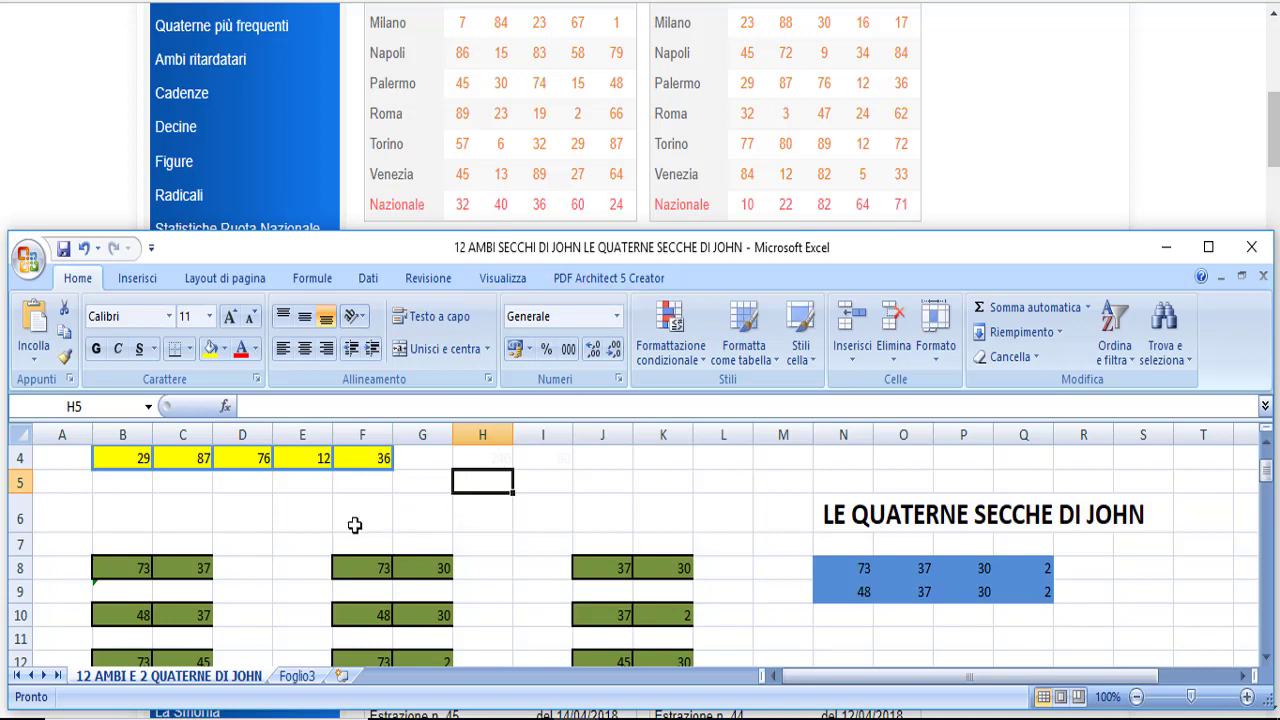
{"action": "scroll", "coordinate": [310, 512], "scroll_direction": "down", "scroll_amount": 1}
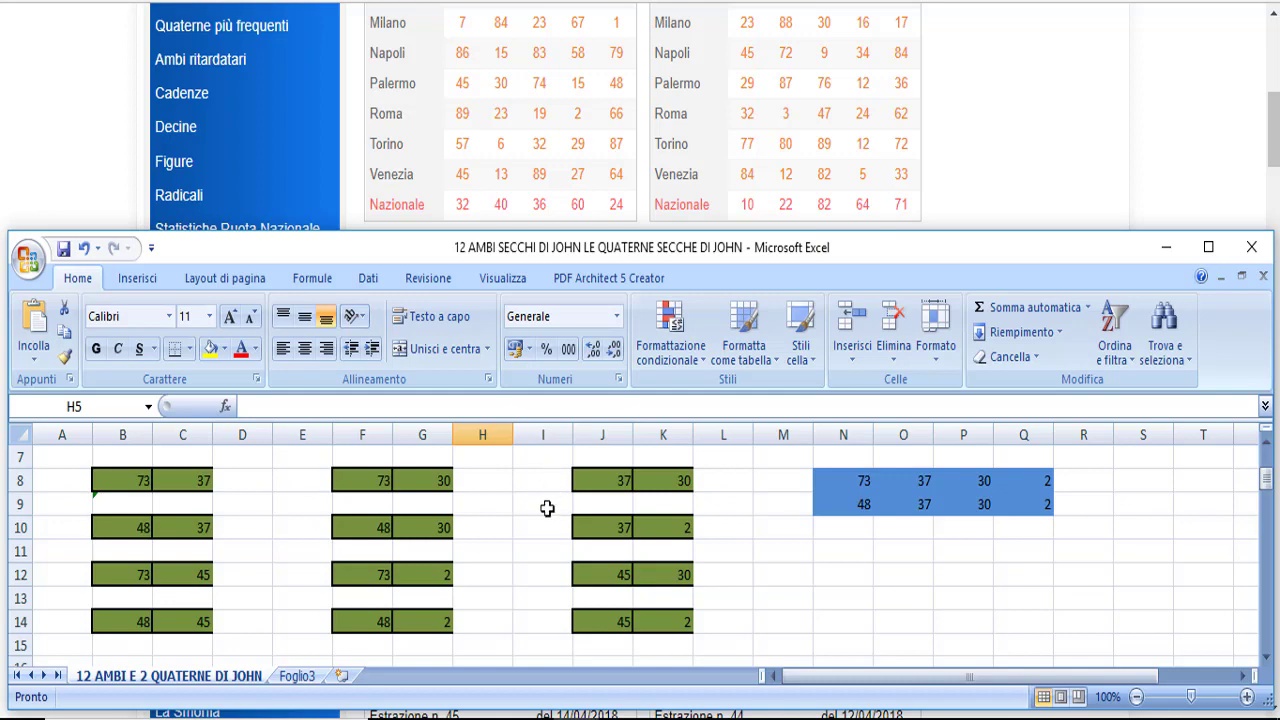
{"action": "scroll", "coordinate": [546, 509], "scroll_direction": "up", "scroll_amount": 1}
{"action": "left_click", "coordinate": [426, 519]}
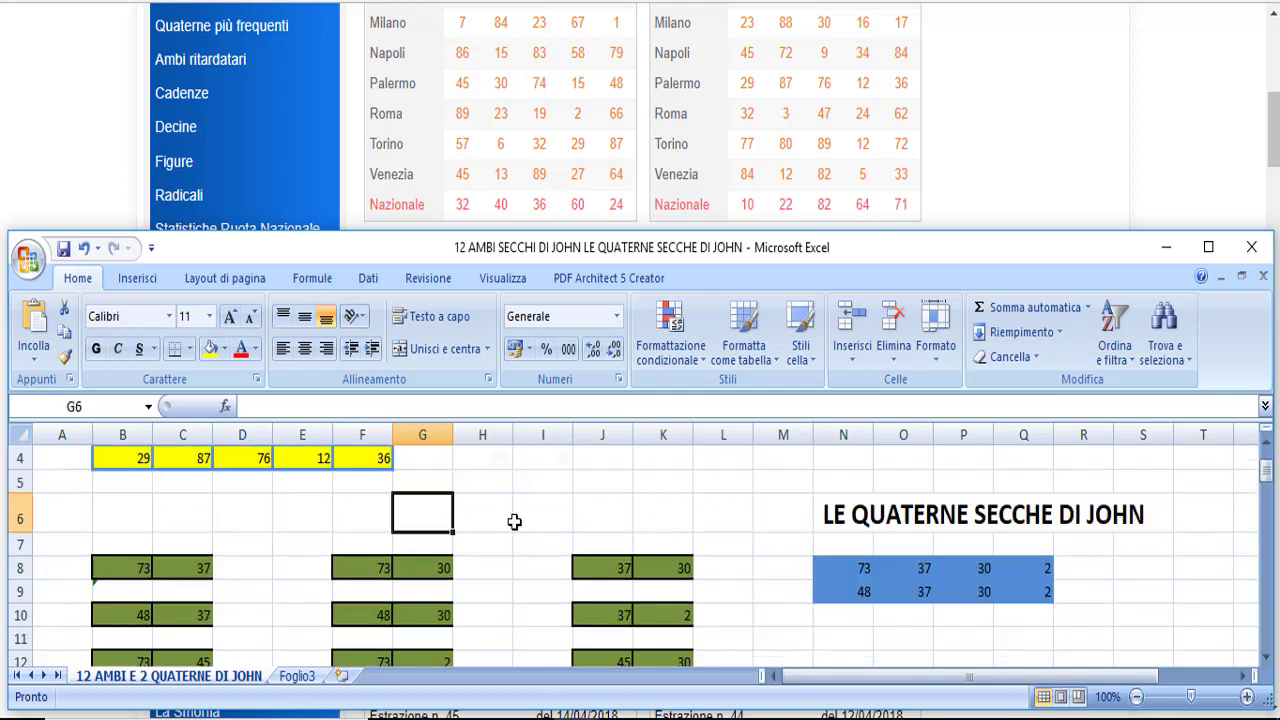
{"action": "scroll", "coordinate": [551, 517], "scroll_direction": "up", "scroll_amount": 1}
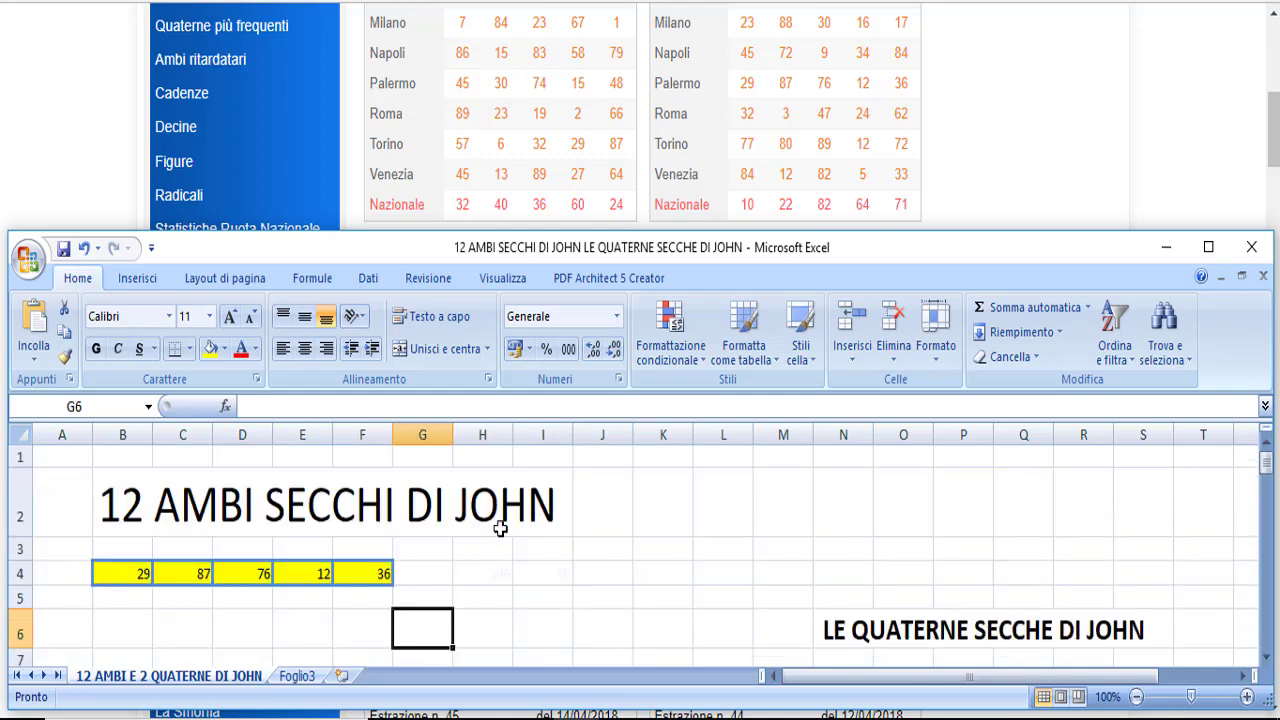
{"action": "scroll", "coordinate": [500, 529], "scroll_direction": "down", "scroll_amount": 2}
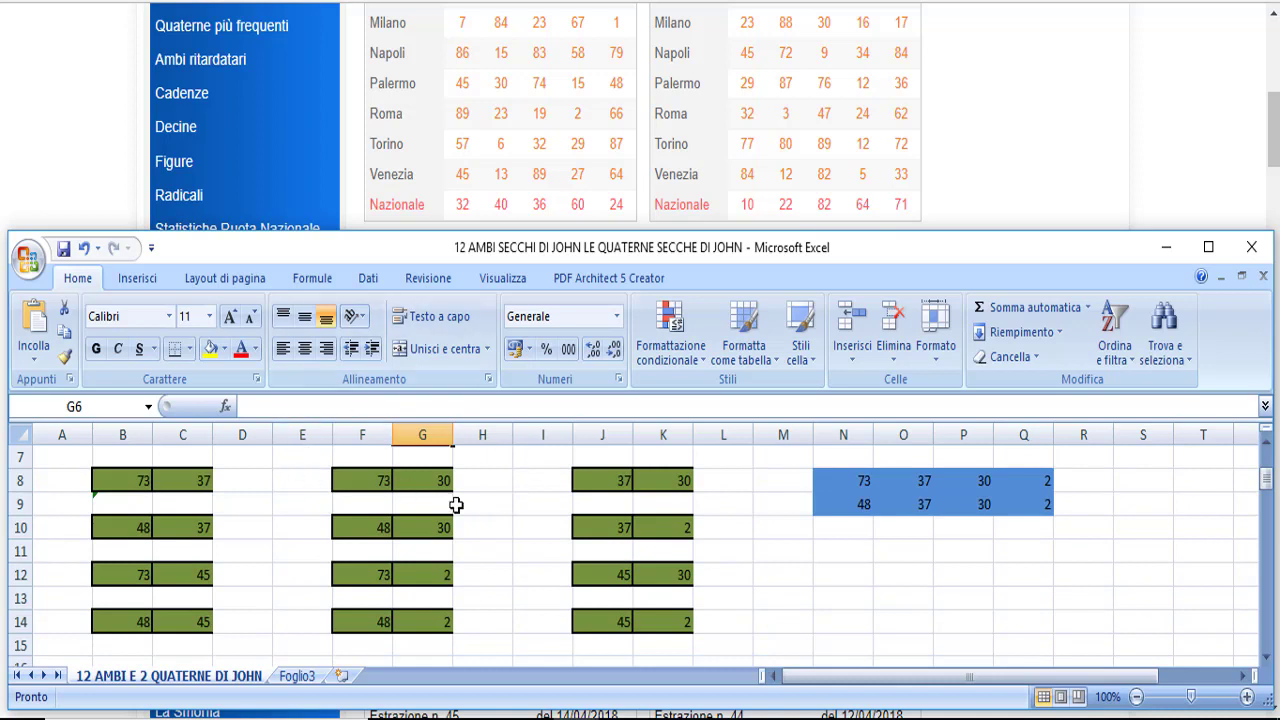
{"action": "left_click", "coordinate": [500, 460]}
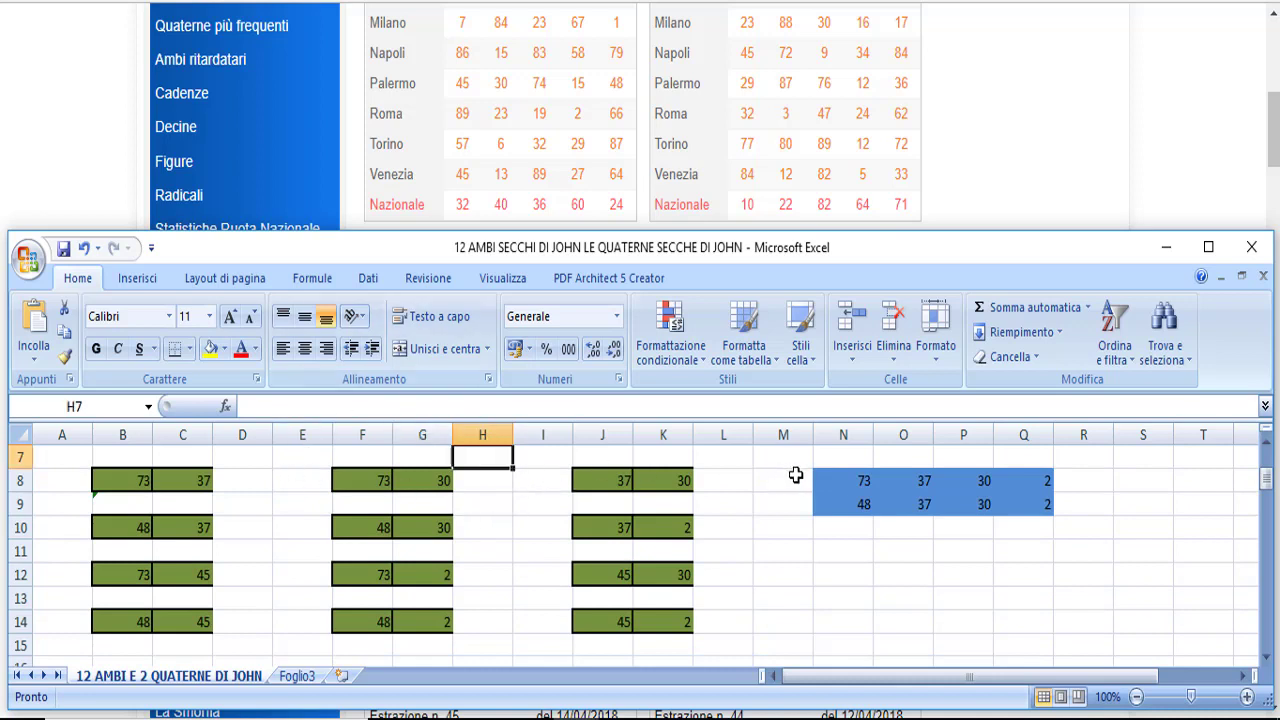
{"action": "left_click", "coordinate": [890, 621]}
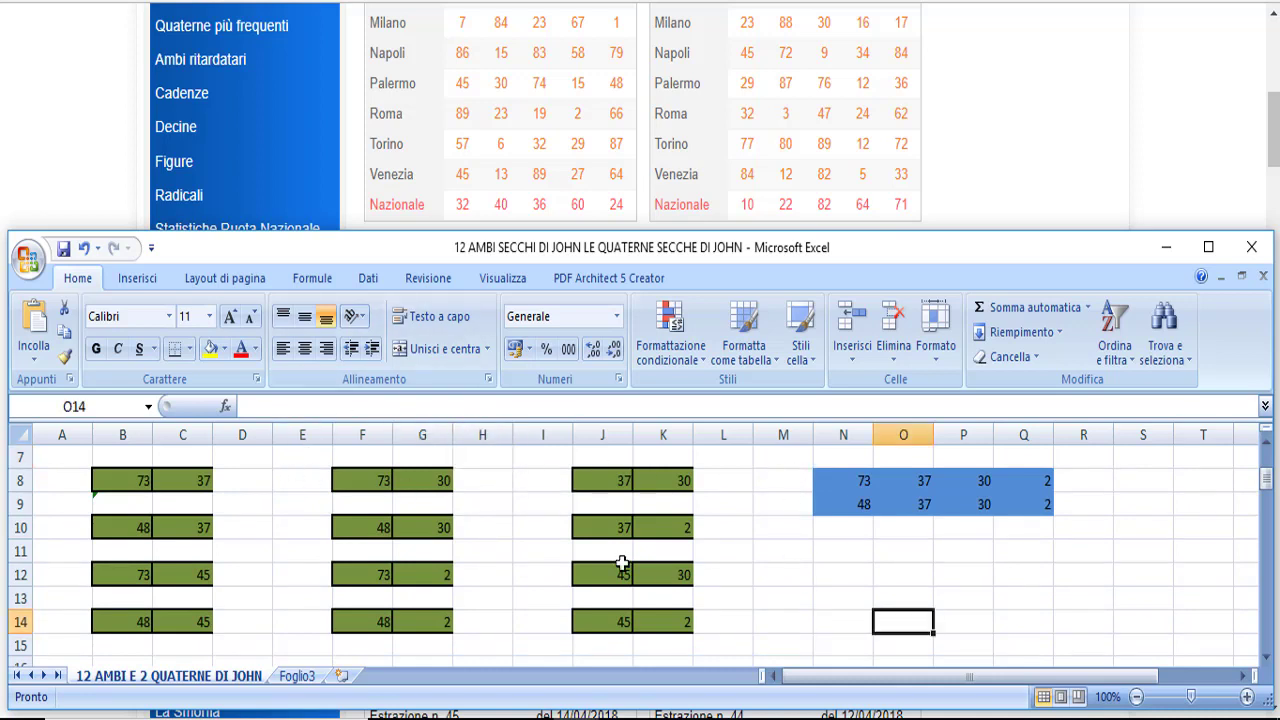
{"action": "left_click", "coordinate": [499, 555]}
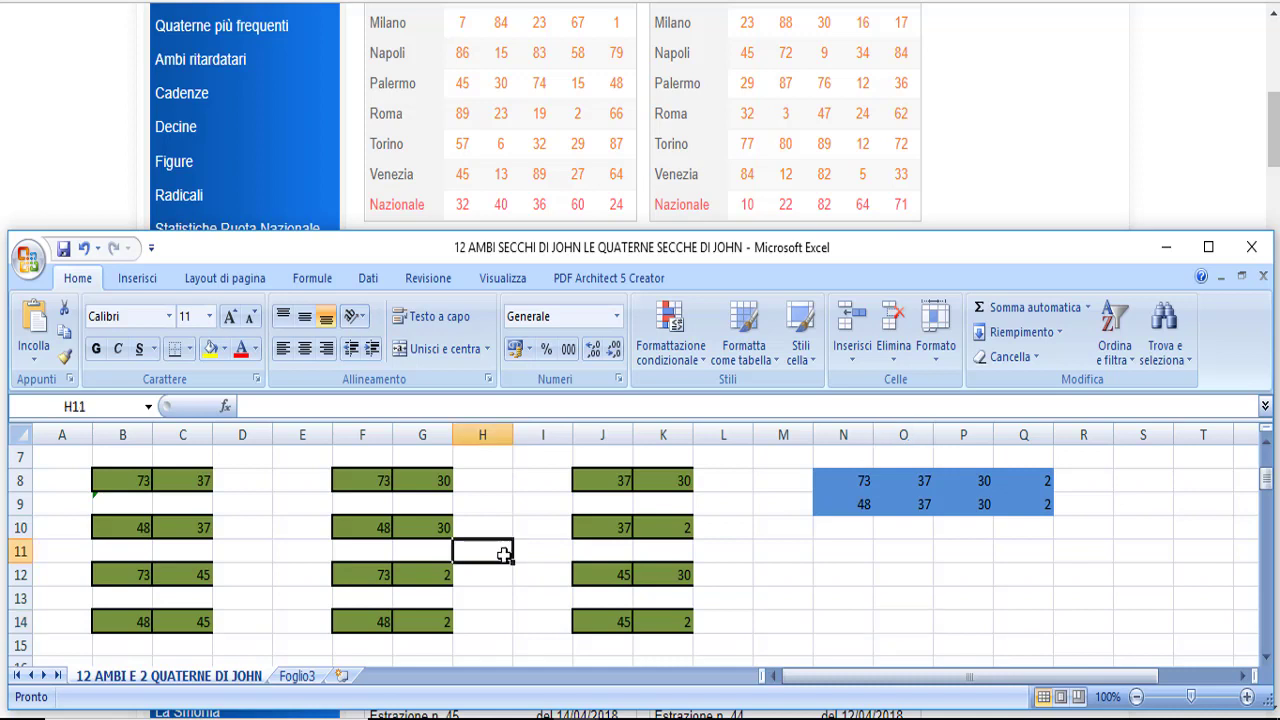
{"action": "left_click", "coordinate": [250, 551]}
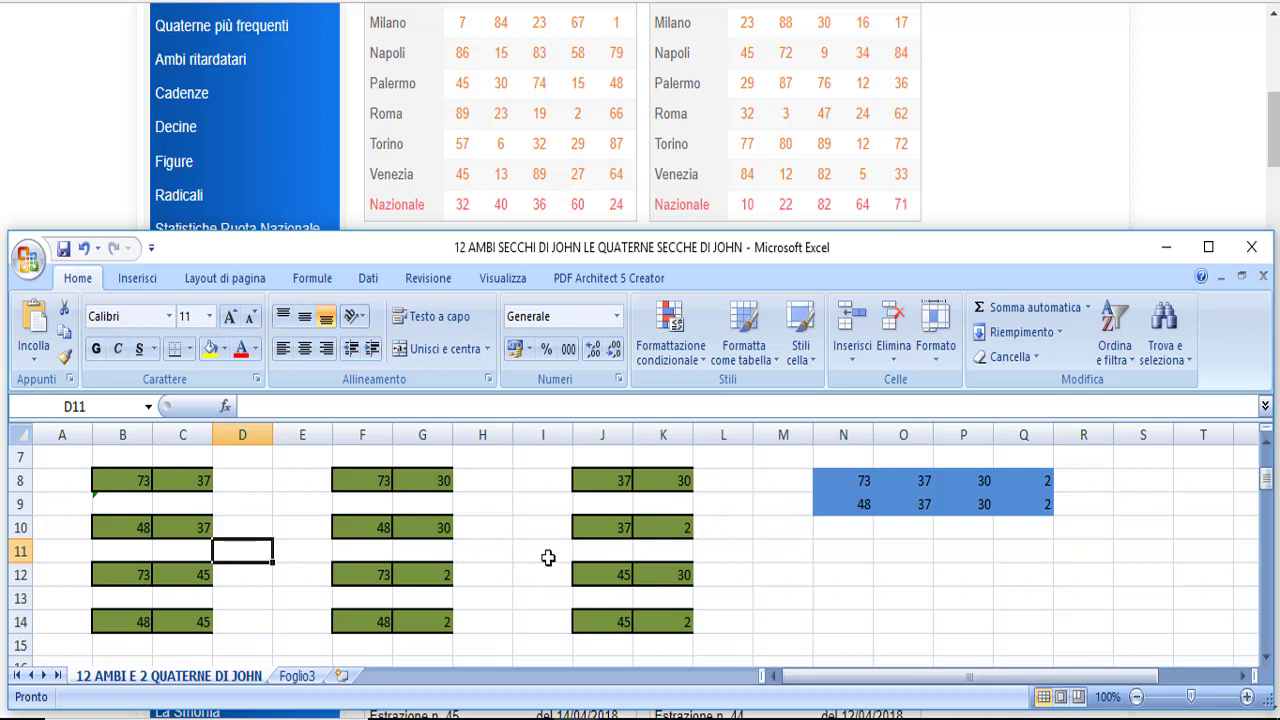
{"action": "left_click", "coordinate": [890, 579]}
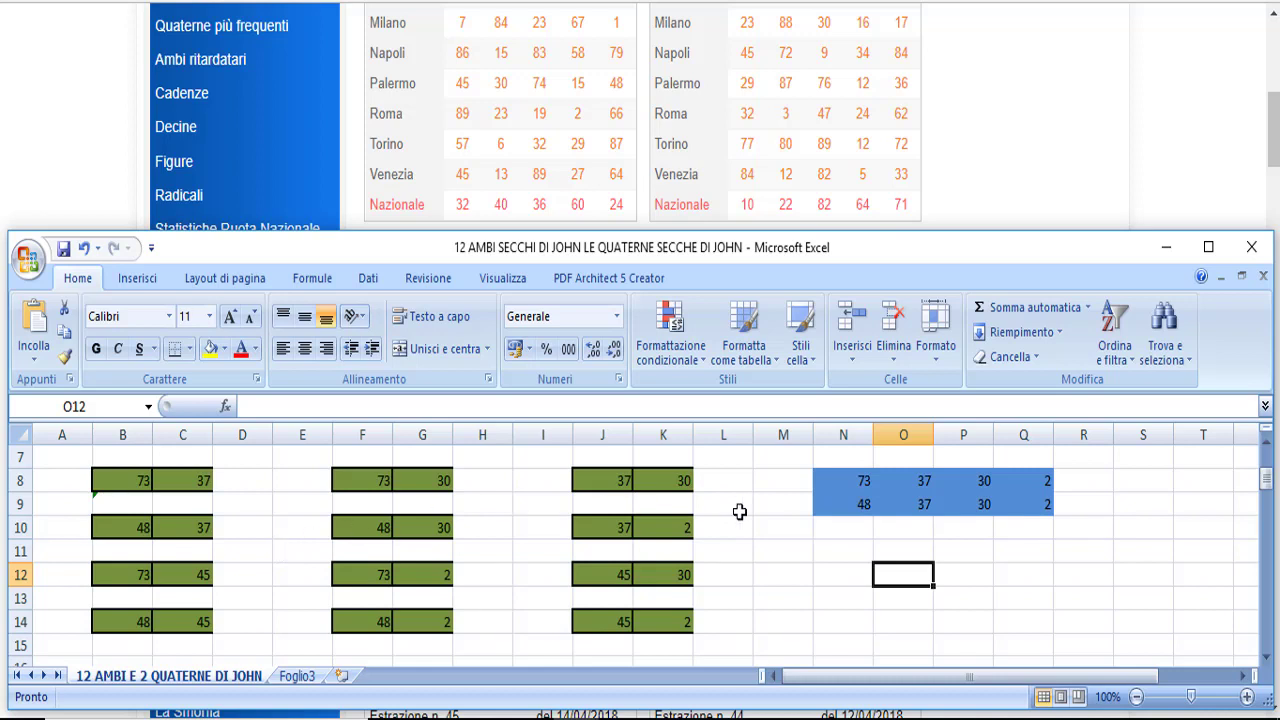
{"action": "left_click", "coordinate": [780, 553]}
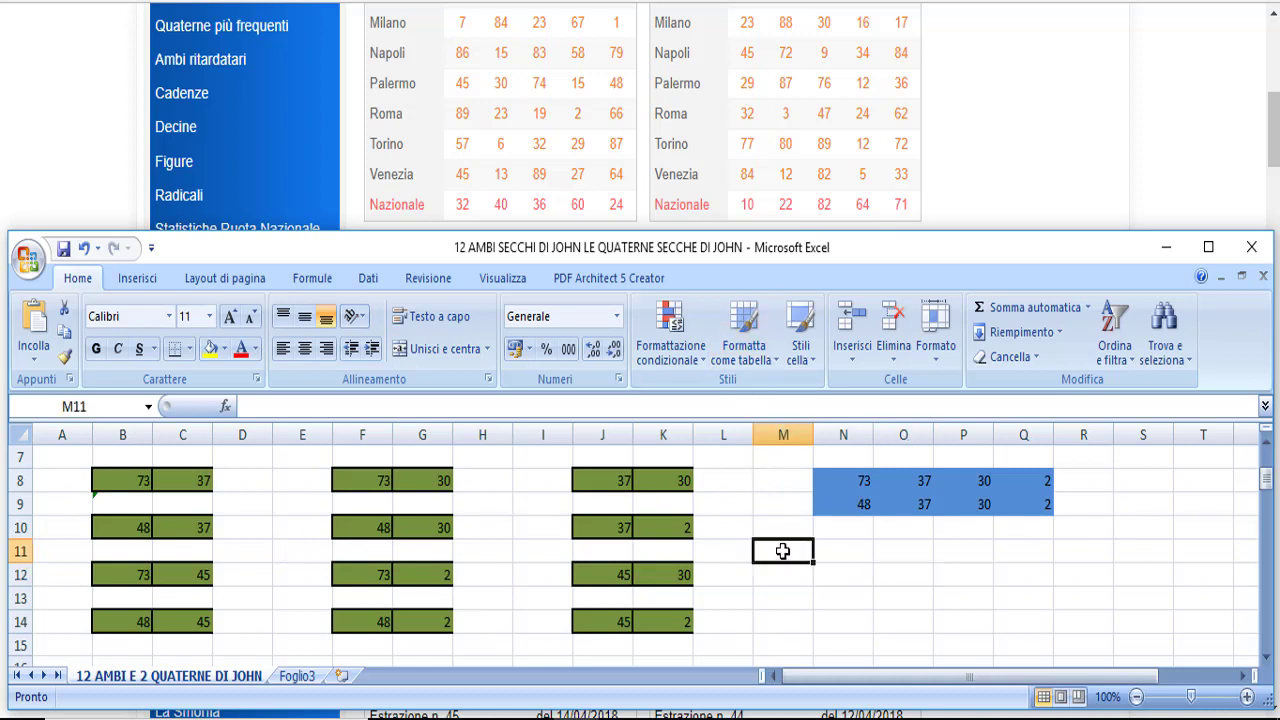
{"action": "left_click", "coordinate": [732, 551]}
{"action": "left_click", "coordinate": [492, 555]}
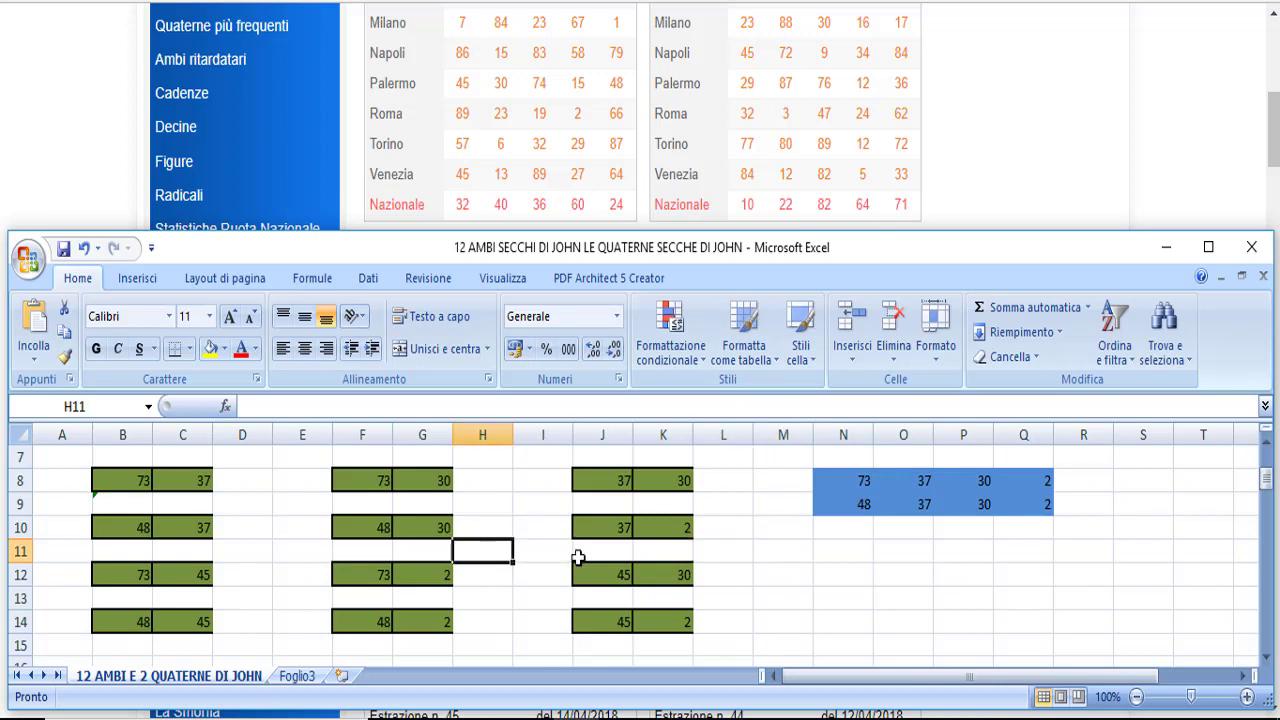
{"action": "left_click", "coordinate": [880, 572]}
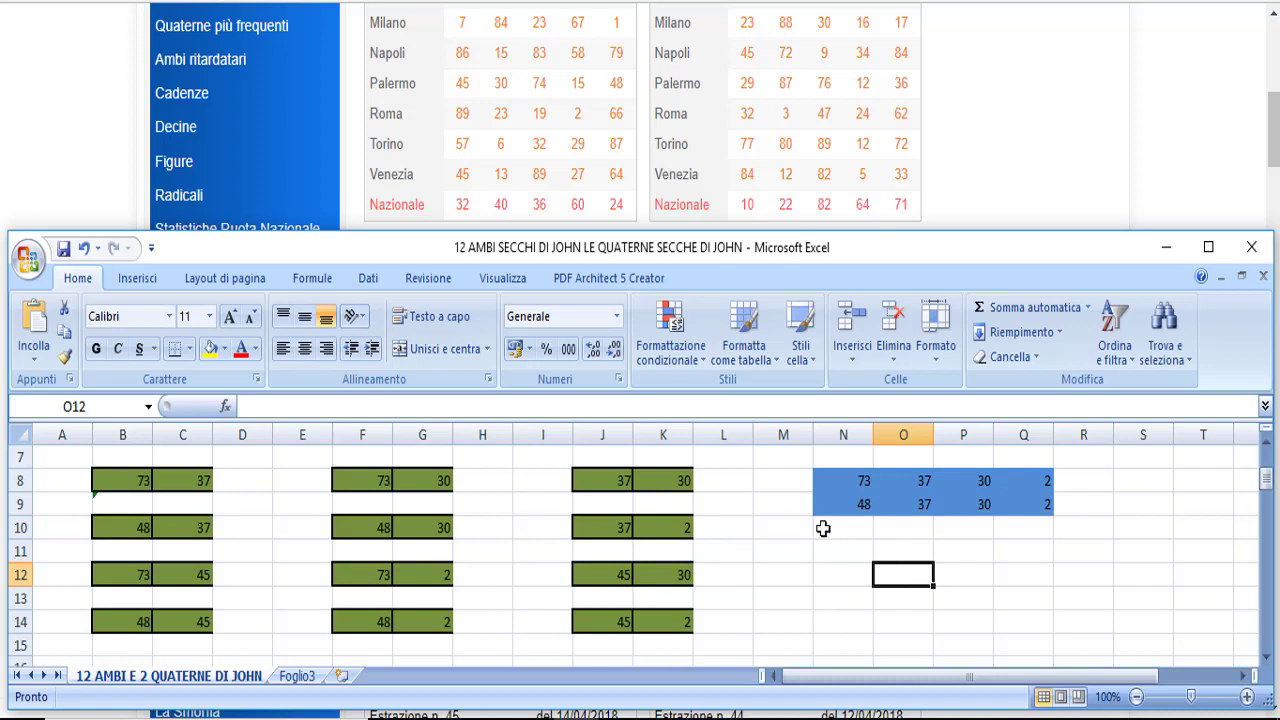
{"action": "left_click", "coordinate": [768, 528]}
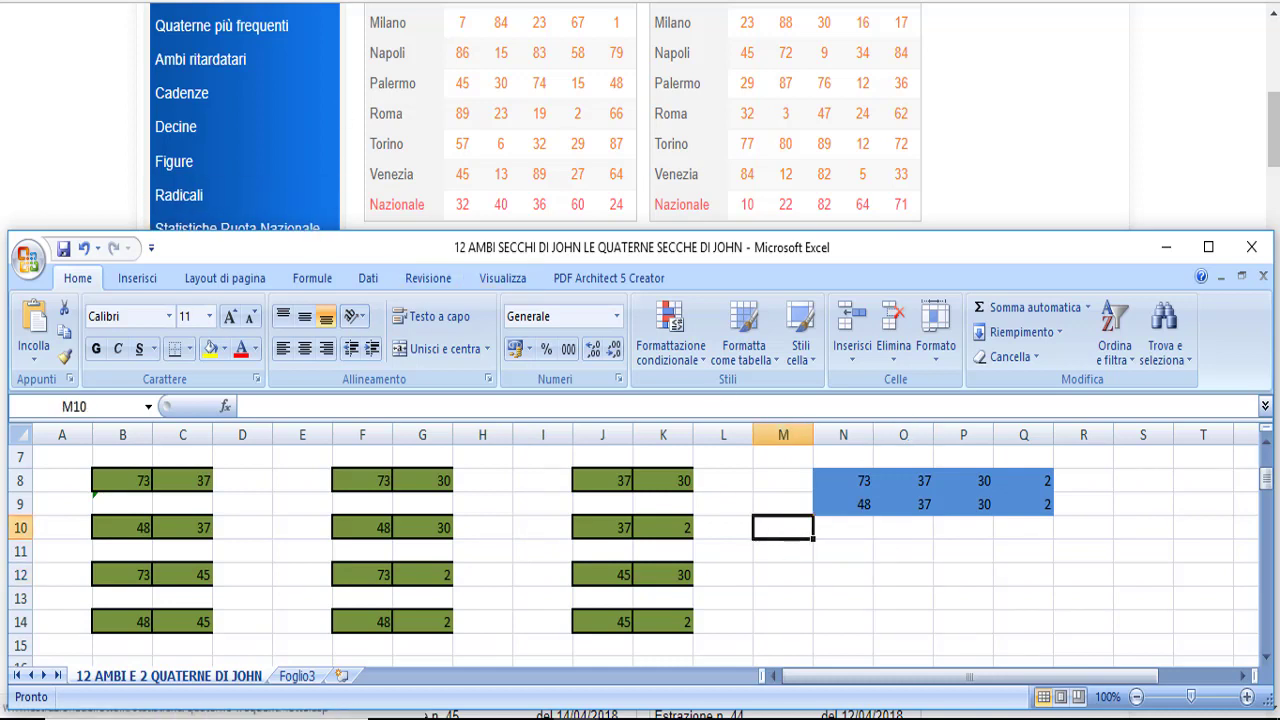
{"action": "left_click", "coordinate": [772, 572]}
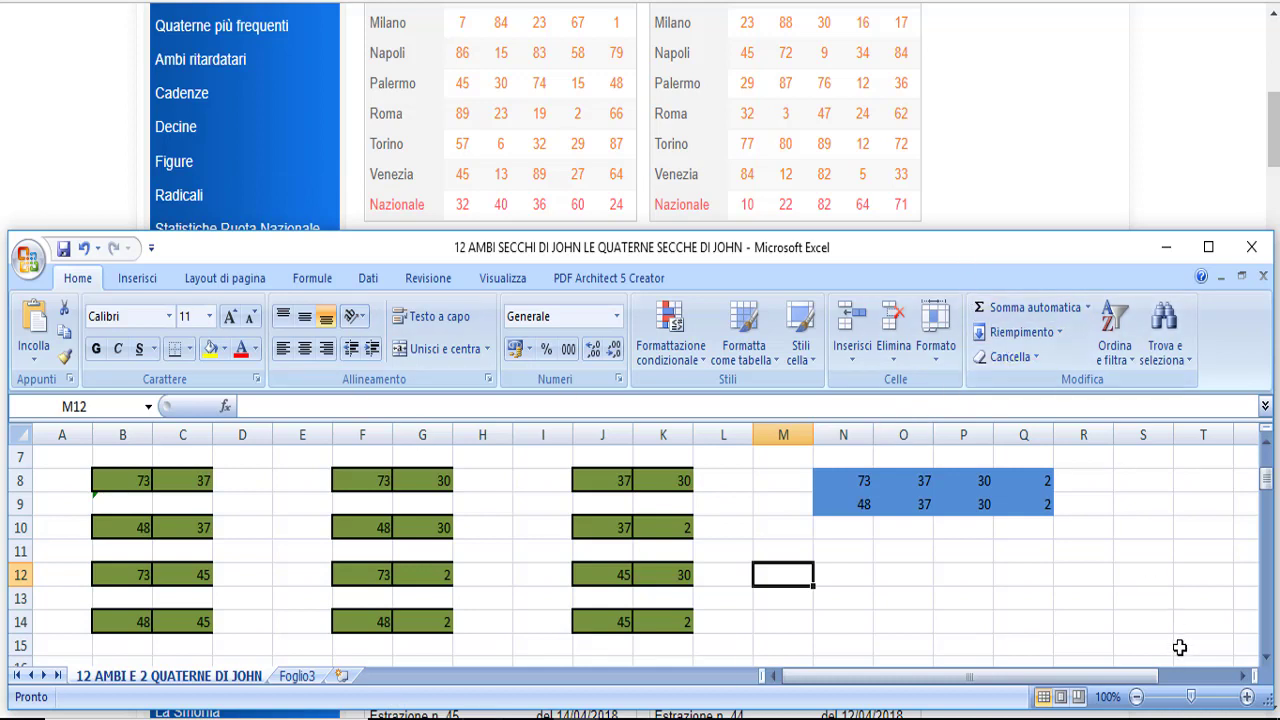
{"action": "left_click", "coordinate": [863, 716]}
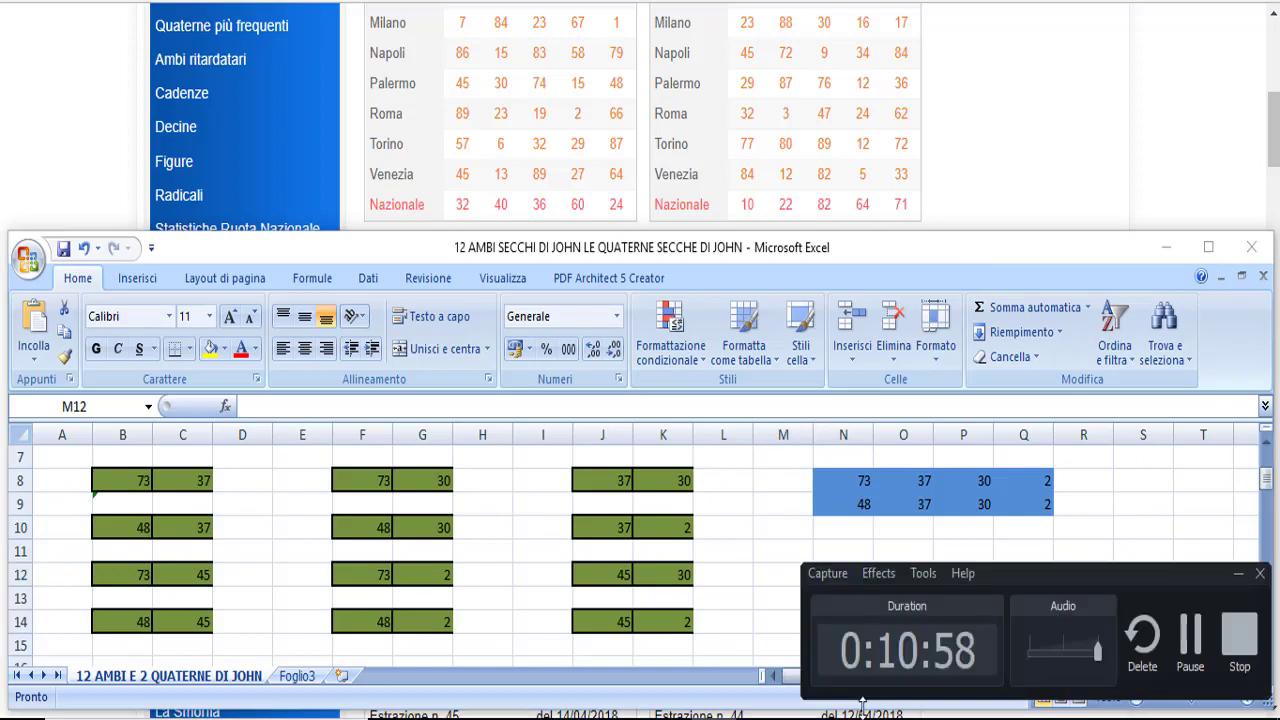